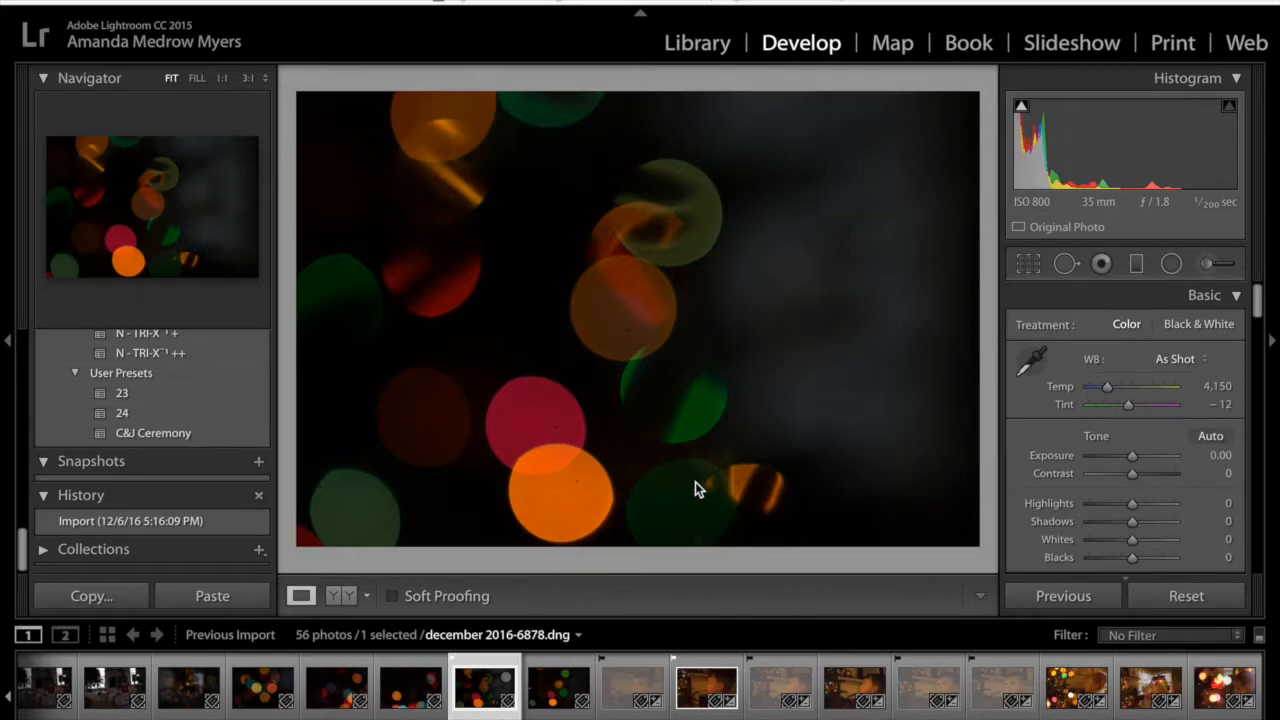
Review the bokeh light shots, the portraits of the boy and the double exposures of children by the Christmas tree
{"action": "left_click", "coordinate": [265, 690]}
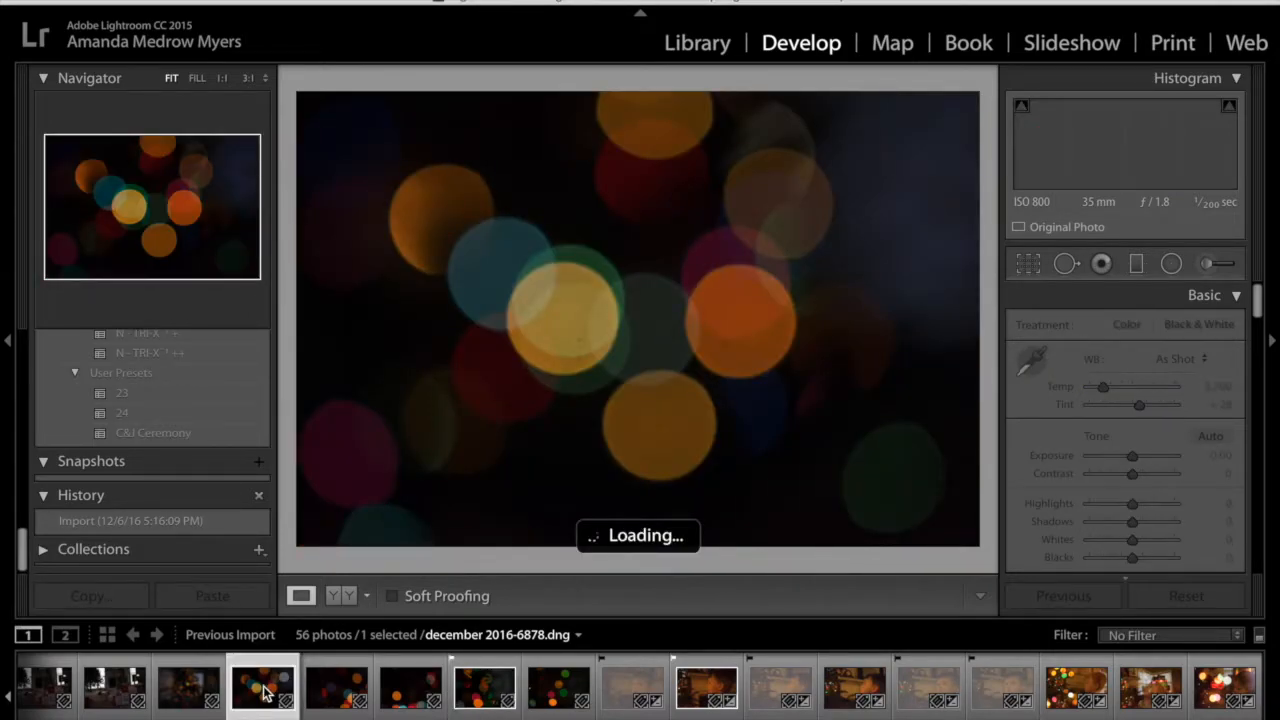
{"action": "key", "text": "Right"}
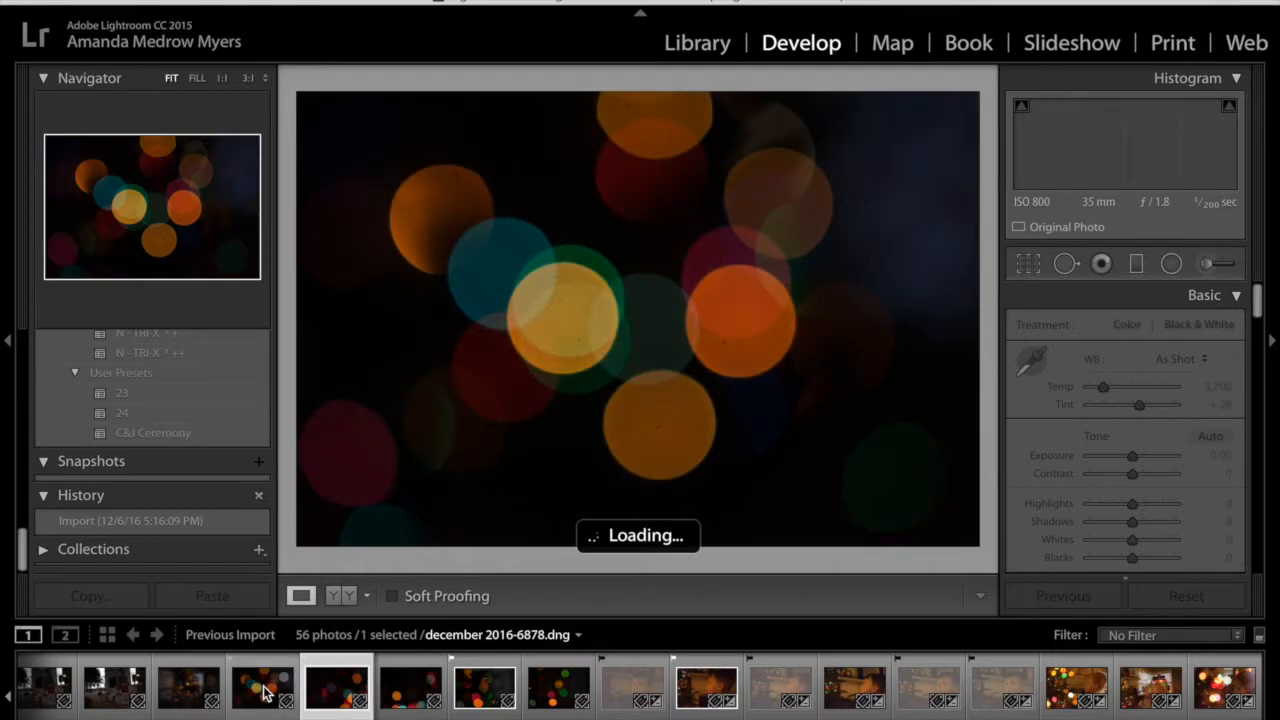
{"action": "key", "text": "Right"}
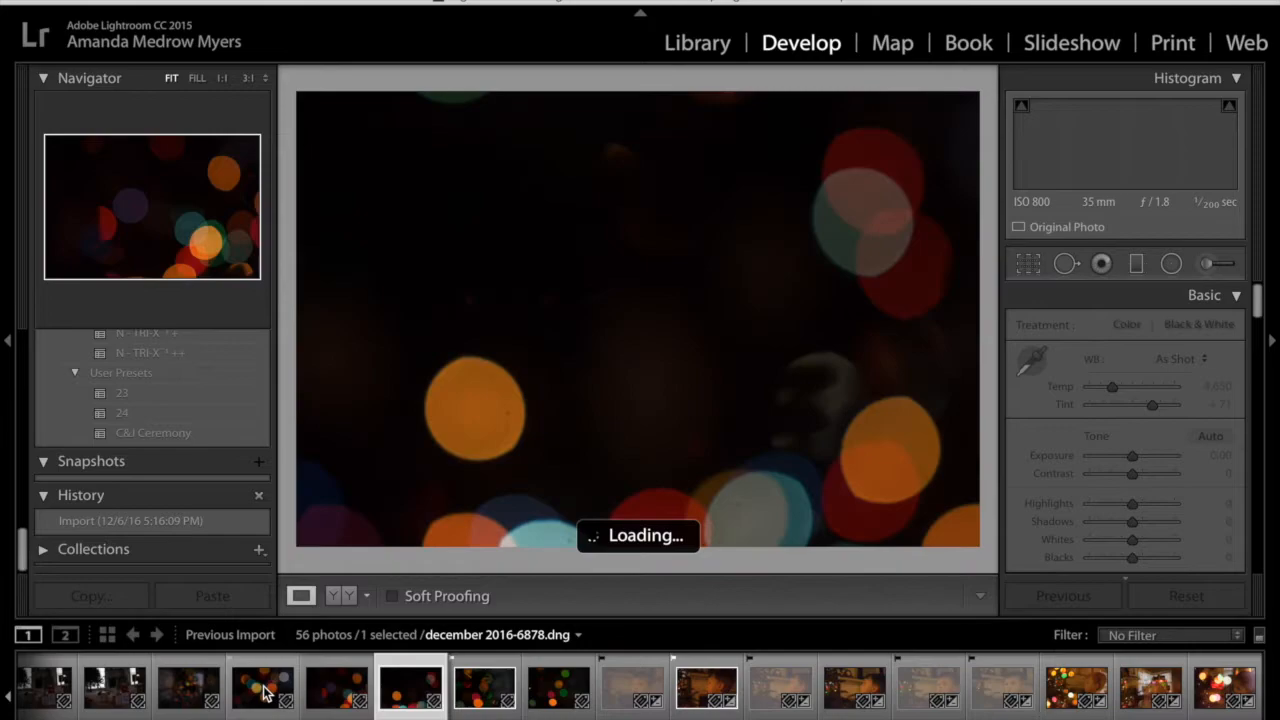
{"action": "key", "text": "Right"}
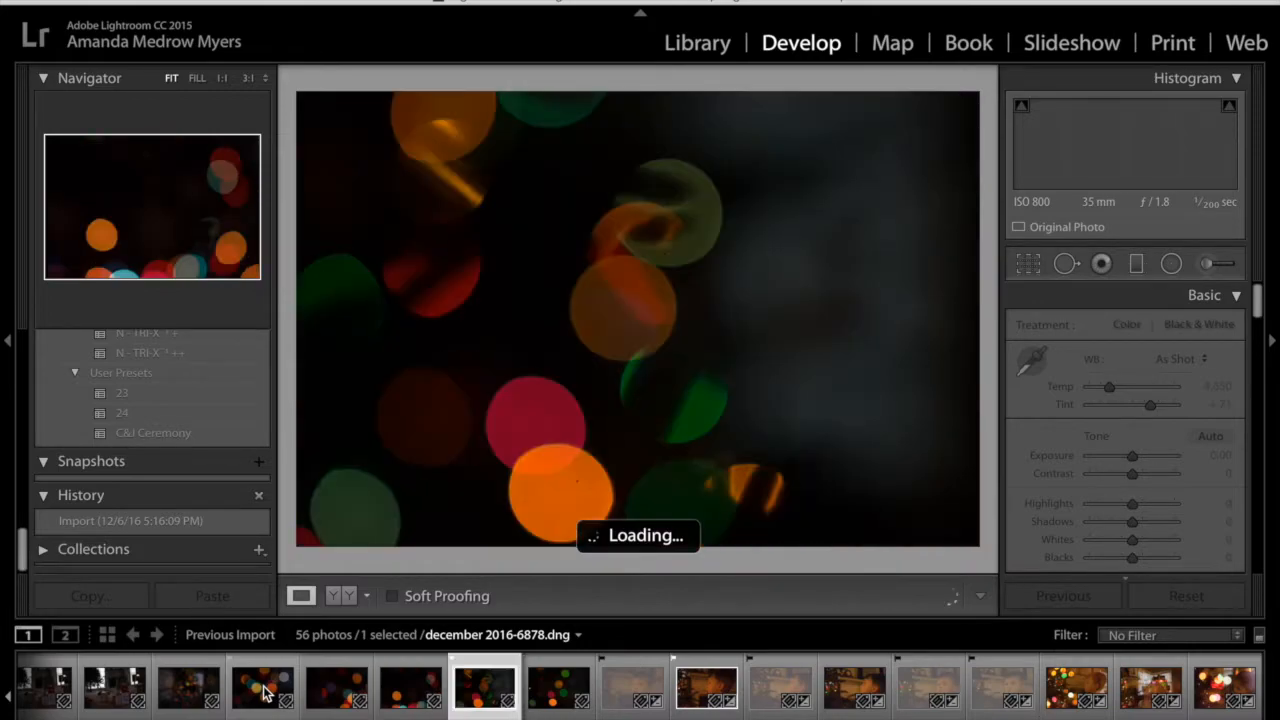
{"action": "left_click", "coordinate": [710, 688]}
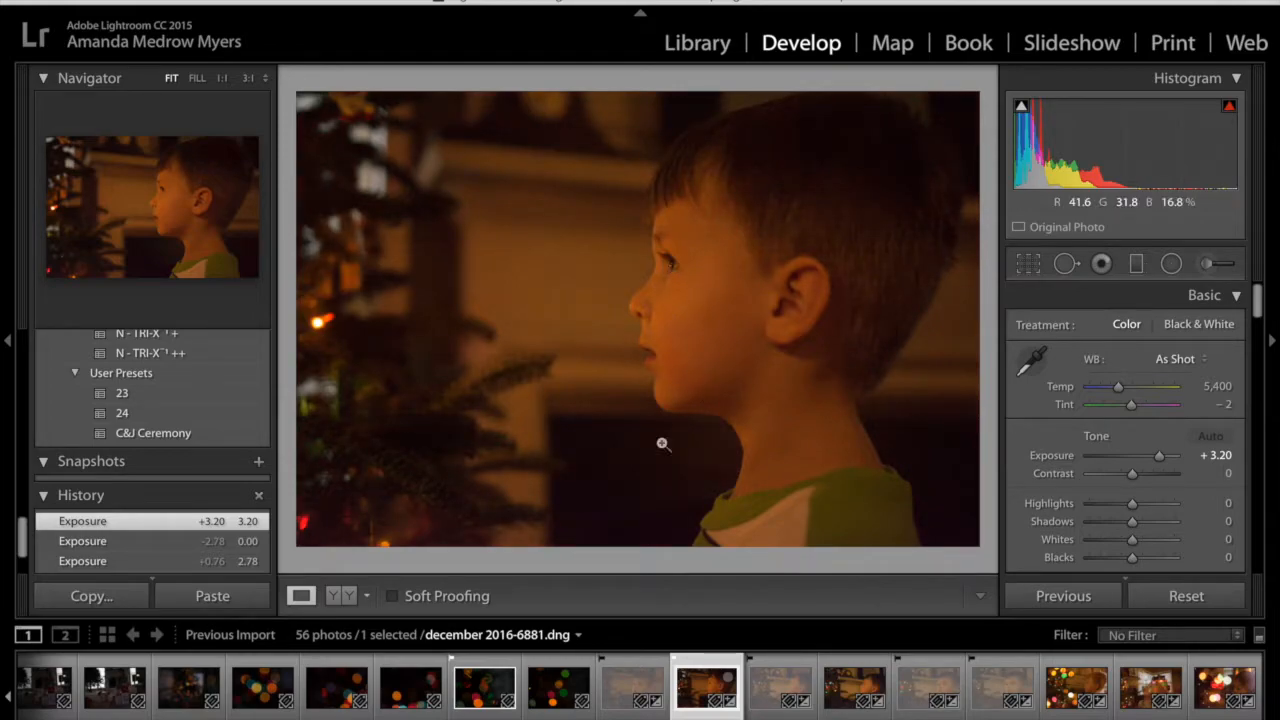
{"action": "left_click", "coordinate": [840, 695]}
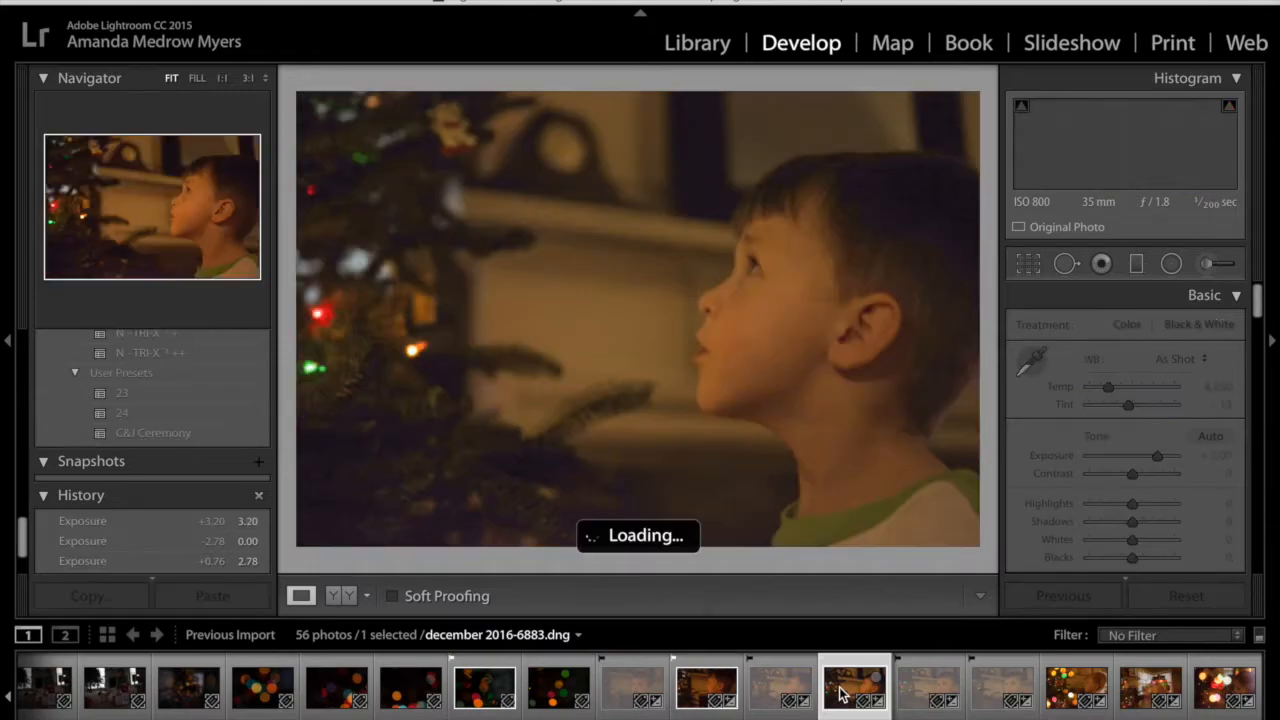
{"action": "left_click", "coordinate": [1060, 700]}
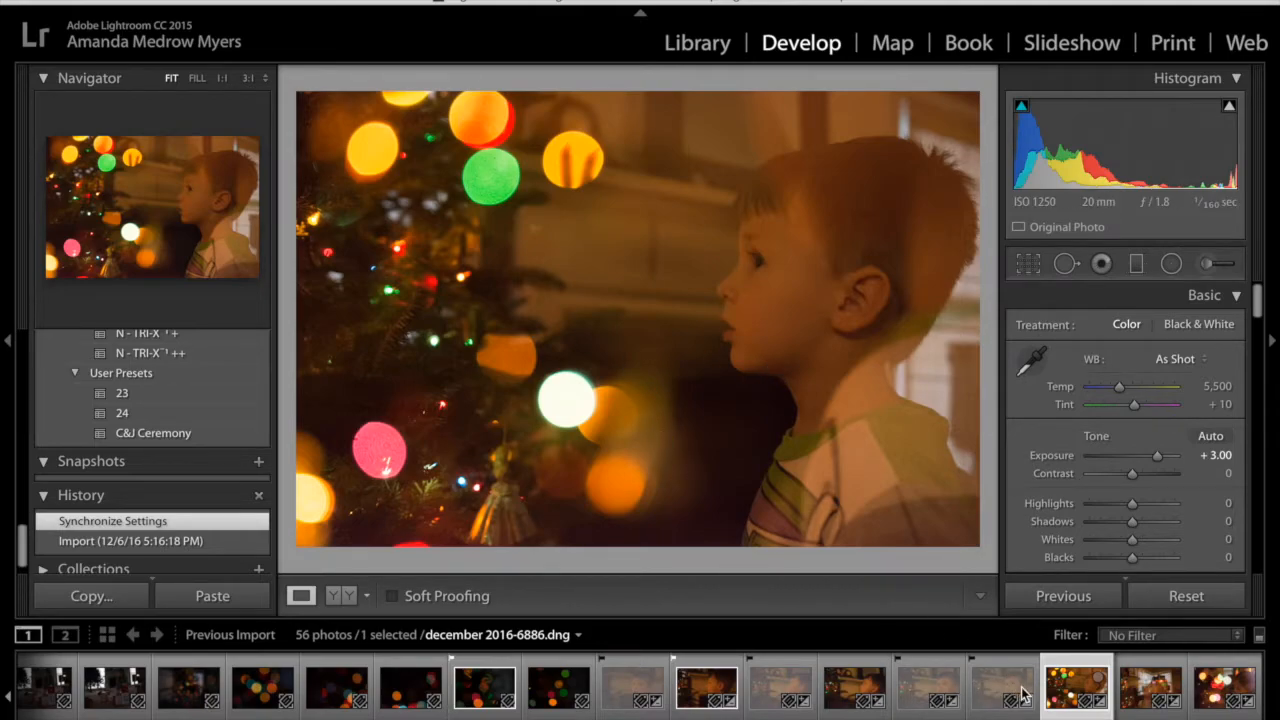
{"action": "left_click", "coordinate": [1146, 690]}
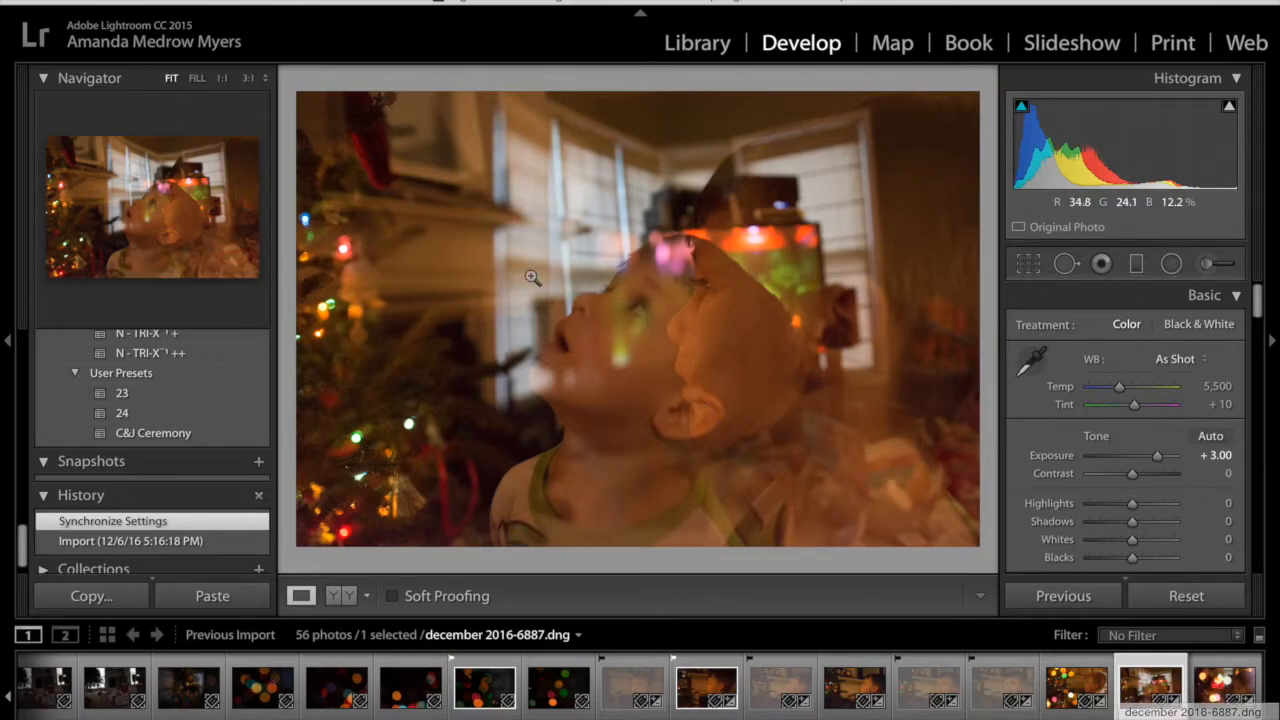
{"action": "left_click", "coordinate": [1216, 692]}
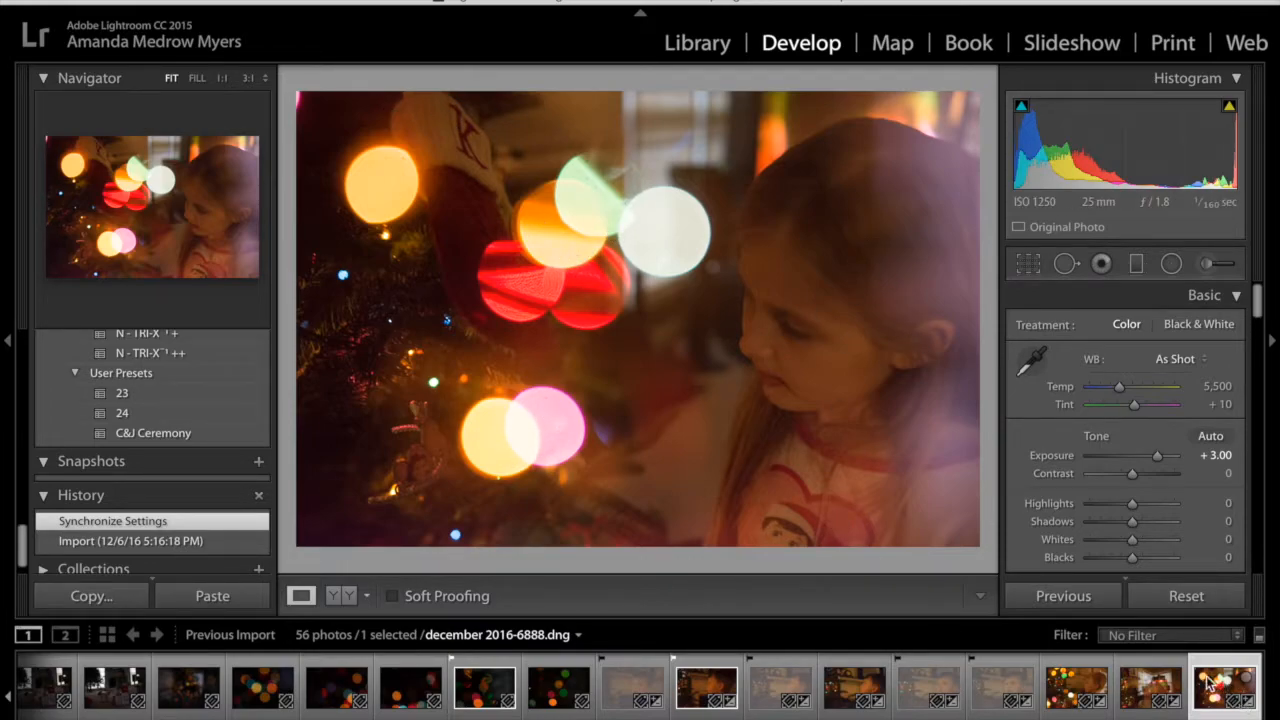
Select the photo december 2016-6881 of the boy in profile, reset its exposure, and raise the exposure to +3.10
{"action": "left_click", "coordinate": [698, 690]}
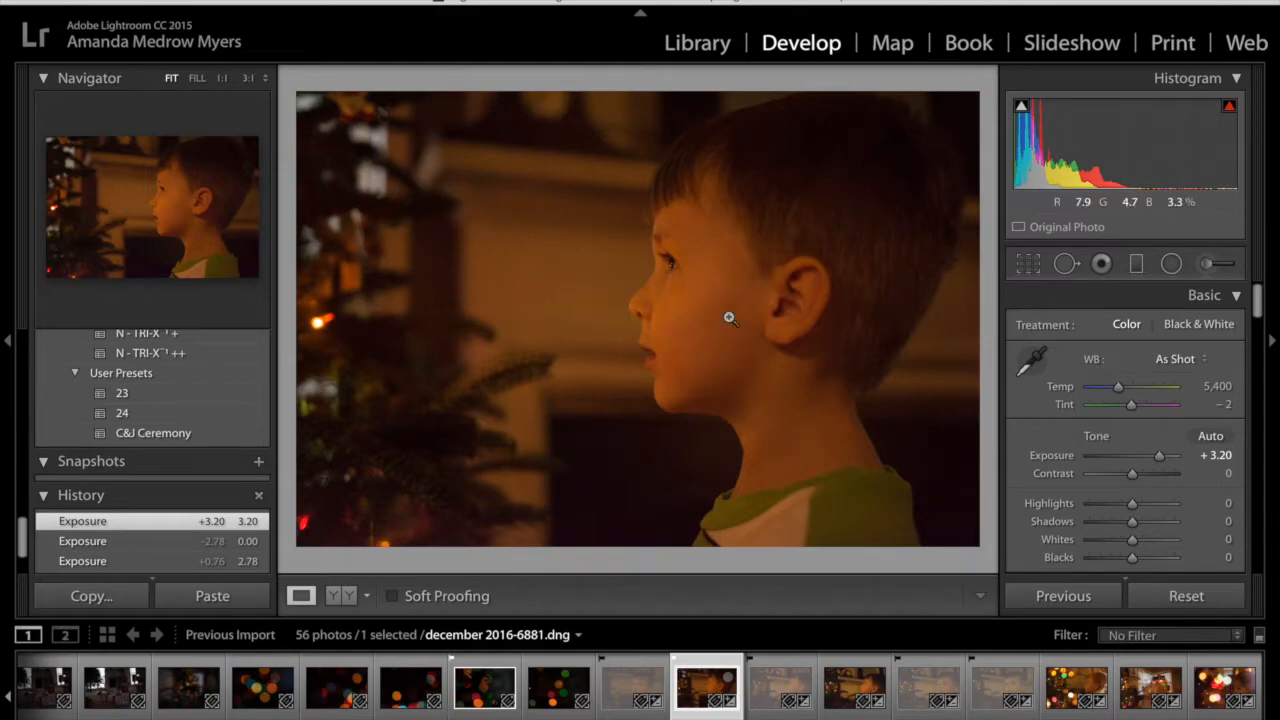
{"action": "double_click", "coordinate": [1159, 456]}
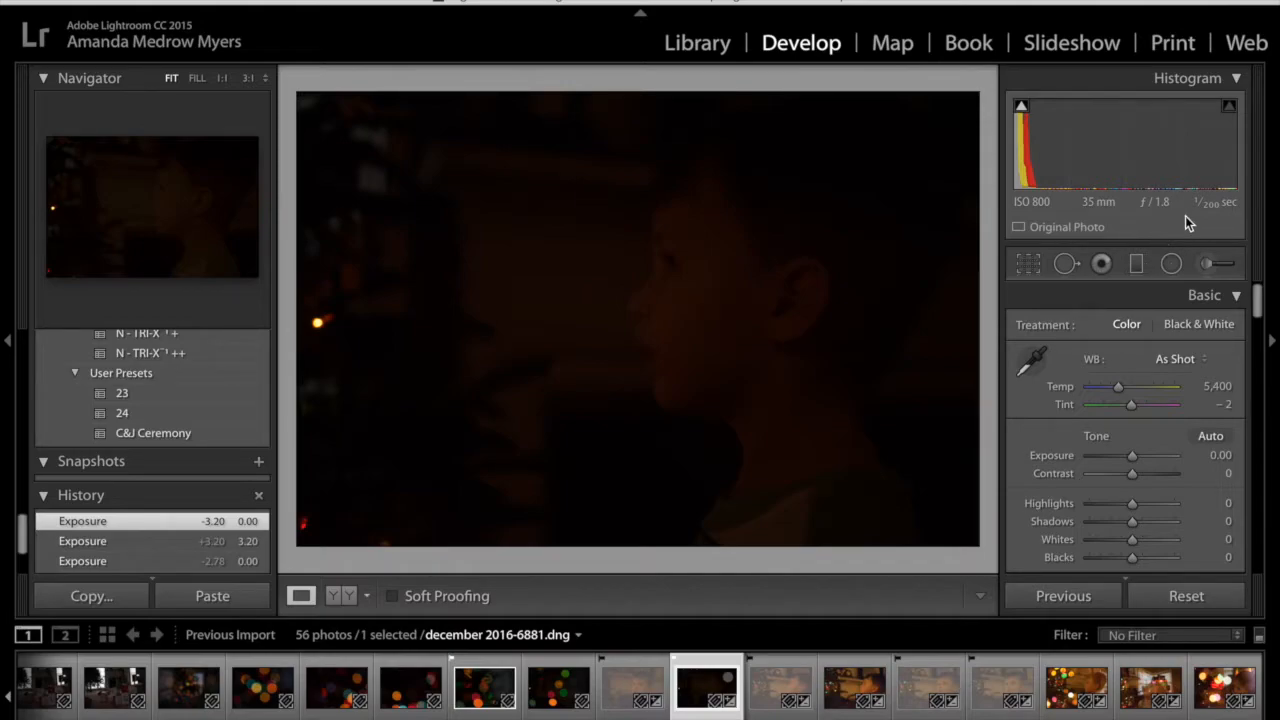
{"action": "left_click", "coordinate": [1150, 456]}
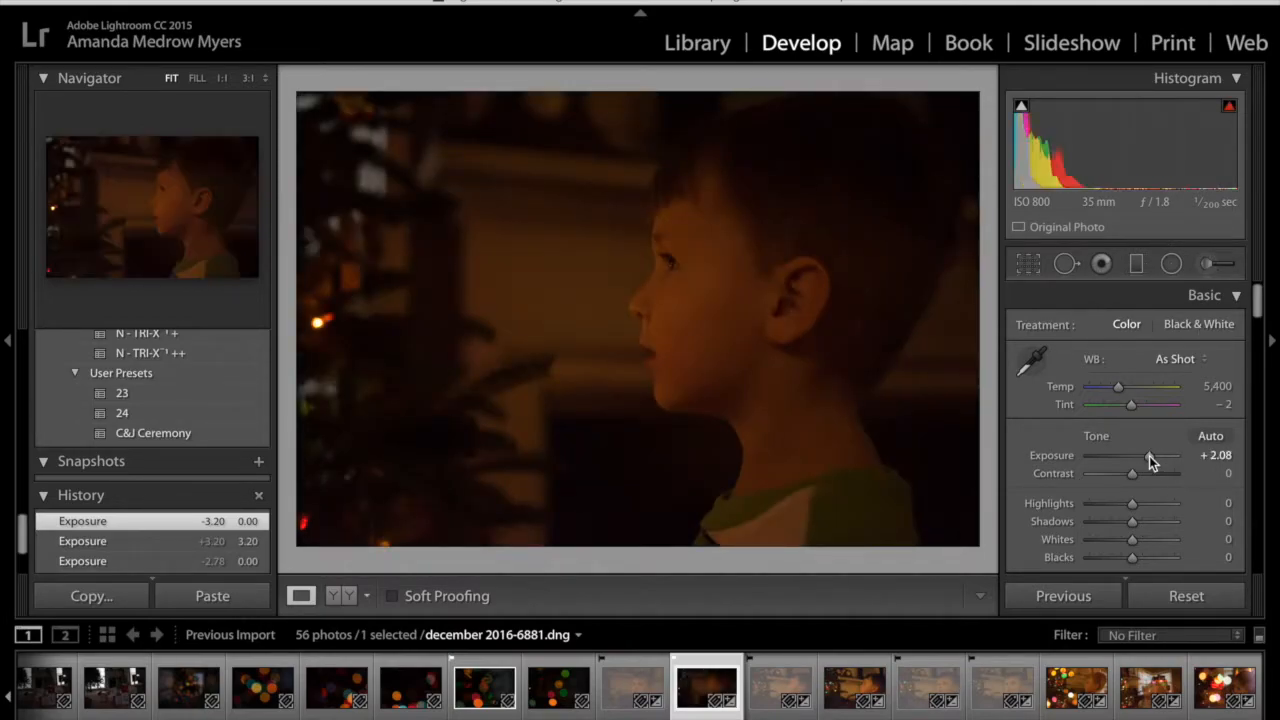
{"action": "left_click_drag", "start_coordinate": [1149, 456], "coordinate": [1158, 456]}
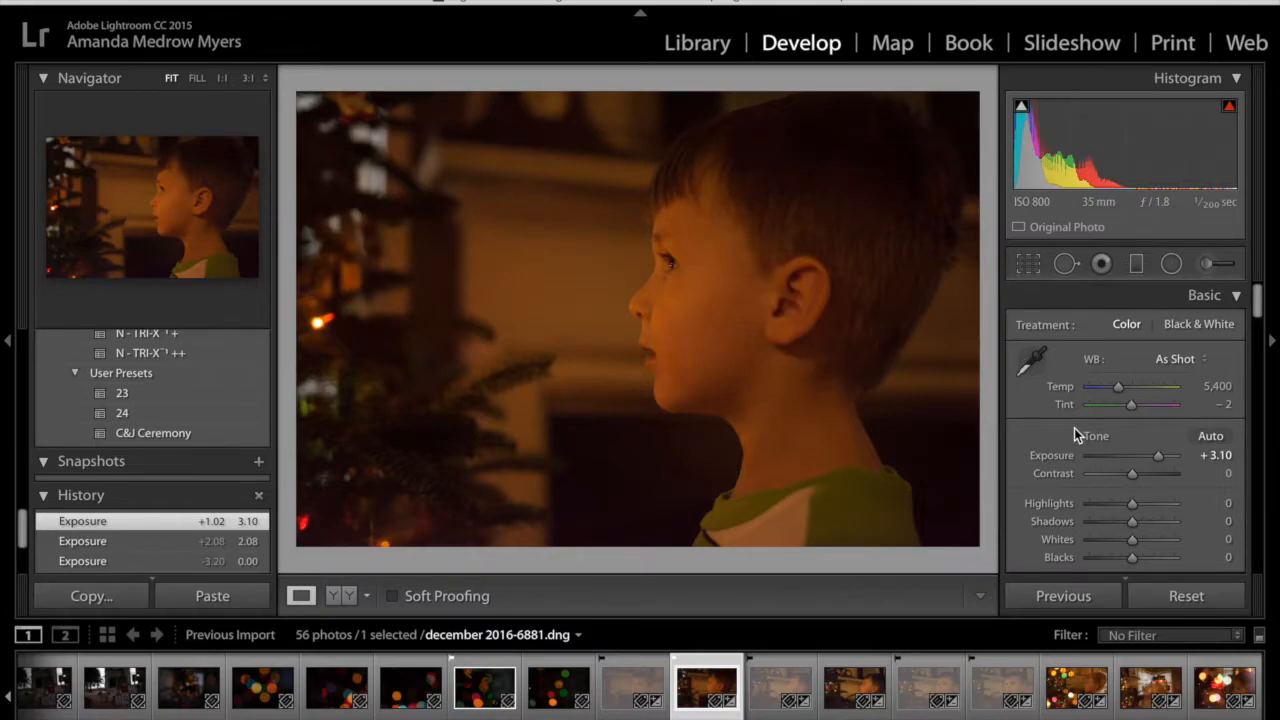
Sample the white part of the boy's shirt for white balance, and set Temp to 4,576 and Tint to -5
{"action": "left_click", "coordinate": [1032, 360]}
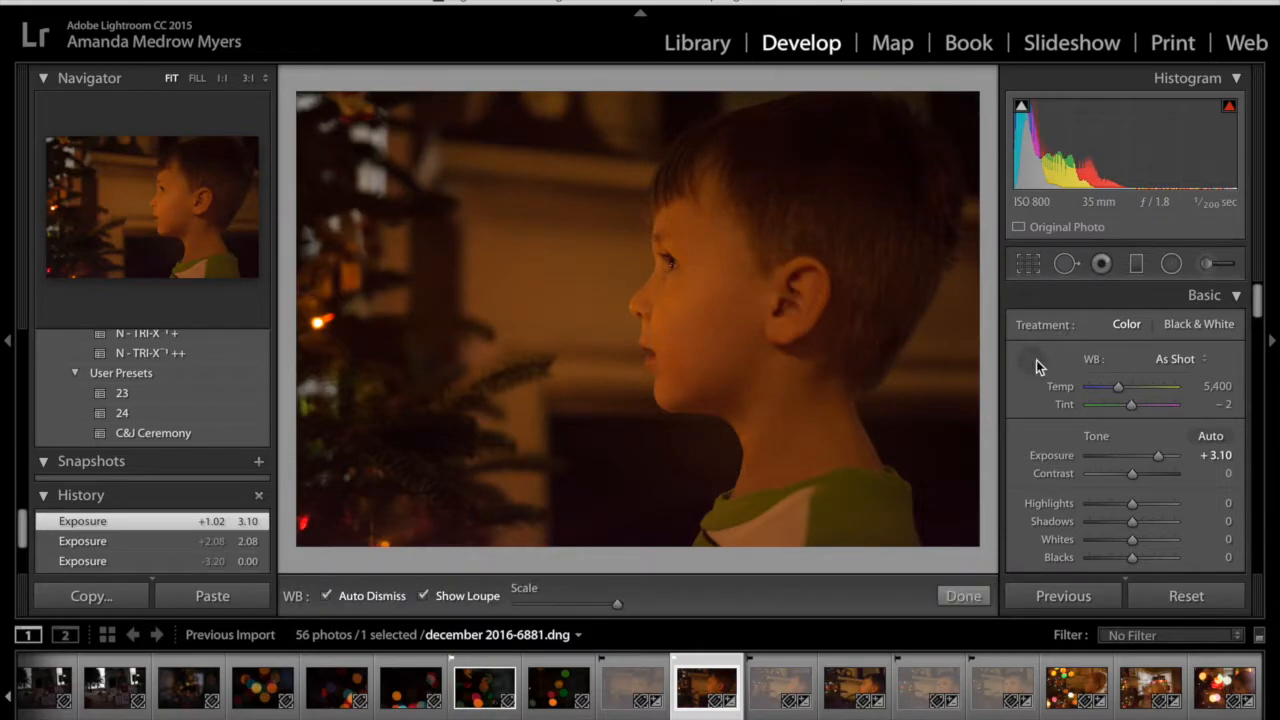
{"action": "left_click", "coordinate": [785, 516]}
{"action": "left_click_drag", "start_coordinate": [1096, 389], "coordinate": [1111, 390]}
{"action": "left_click", "coordinate": [1130, 406]}
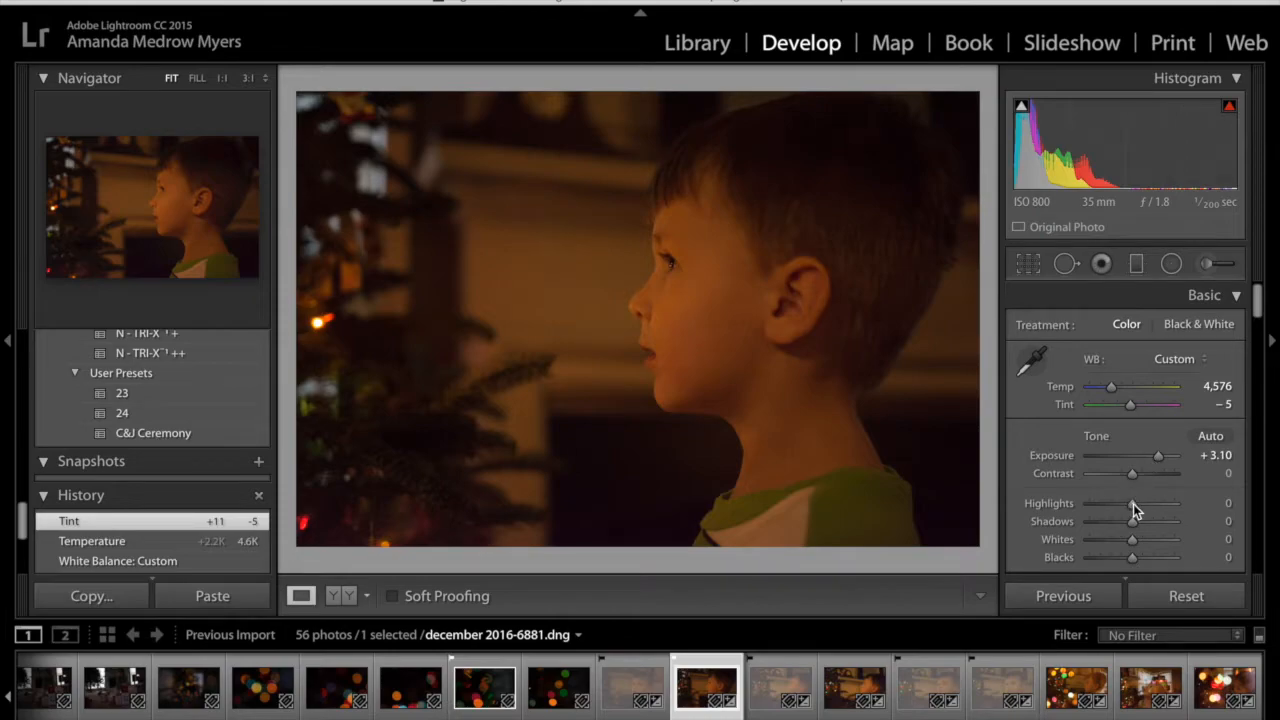
Raise the highlights of the boy's portrait and fine-tune its whites and blacks
{"action": "left_click_drag", "start_coordinate": [1133, 503], "coordinate": [1165, 500]}
{"action": "left_click_drag", "start_coordinate": [1132, 541], "coordinate": [1136, 560]}
{"action": "double_click", "coordinate": [1136, 560]}
Set Clarity to 8, Vibrance to 5 and the orange luminance to +15
{"action": "scroll", "coordinate": [1156, 516], "scroll_direction": "down", "scroll_amount": 5}
{"action": "mouse_move", "coordinate": [1132, 427]}
{"action": "left_mouse_down"}
{"action": "mouse_move", "coordinate": [1134, 444]}
{"action": "mouse_move", "coordinate": [1145, 421]}
{"action": "left_mouse_up"}
{"action": "scroll", "coordinate": [1133, 434], "scroll_direction": "down", "scroll_amount": 4}
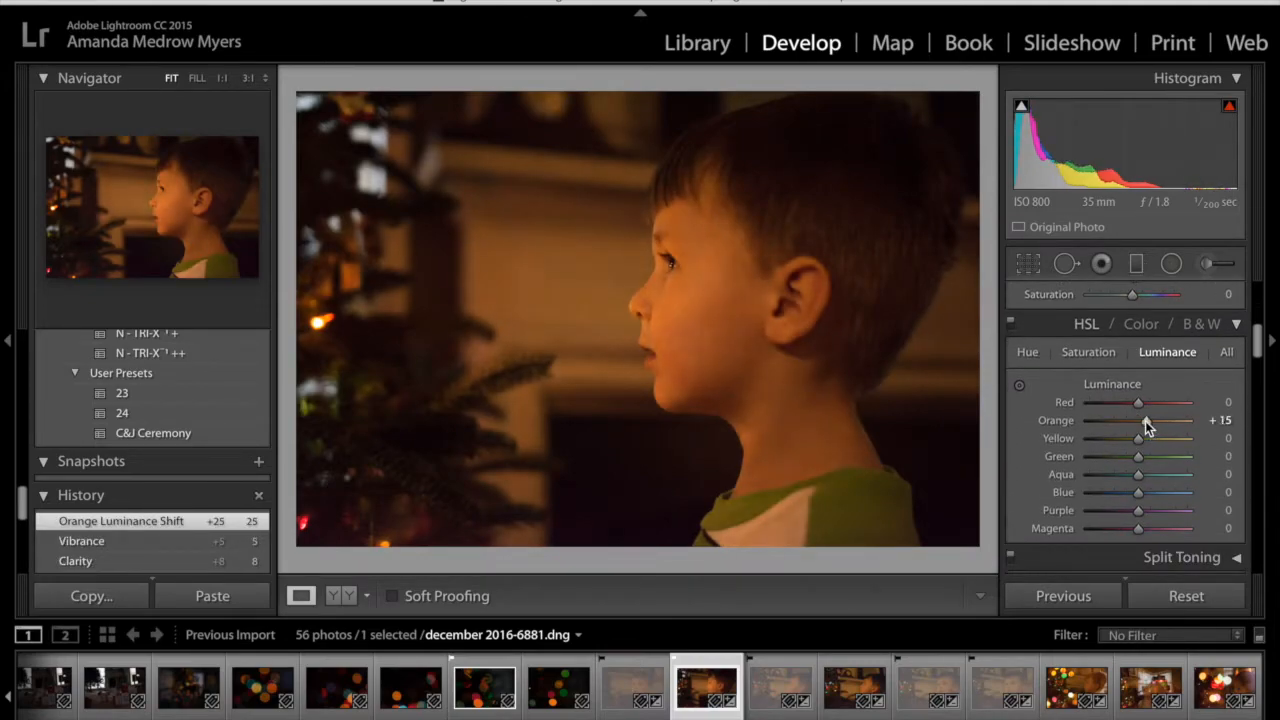
Set the sharpening amount to 0 and inspect the boy's eye at 3:1 magnification
{"action": "scroll", "coordinate": [1145, 421], "scroll_direction": "down", "scroll_amount": 2}
{"action": "scroll", "coordinate": [1145, 421], "scroll_direction": "down", "scroll_amount": 5}
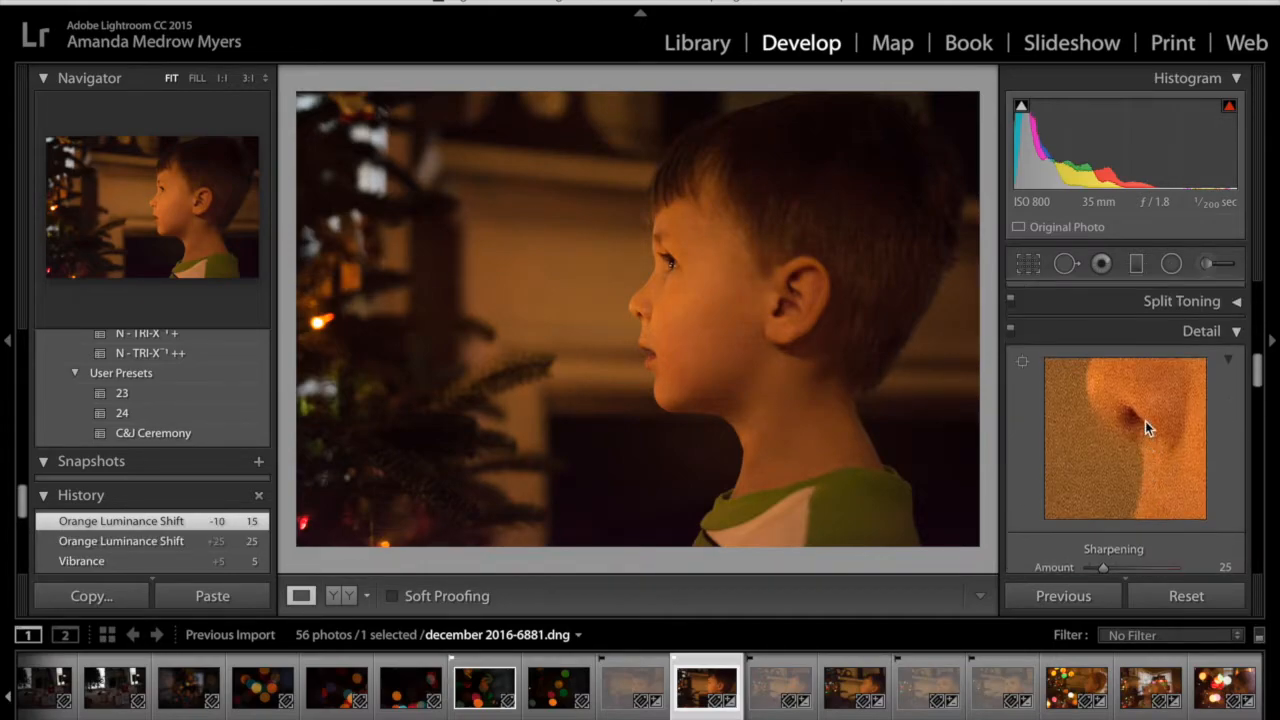
{"action": "scroll", "coordinate": [1145, 421], "scroll_direction": "down", "scroll_amount": 2}
{"action": "scroll", "coordinate": [1145, 421], "scroll_direction": "down", "scroll_amount": 4}
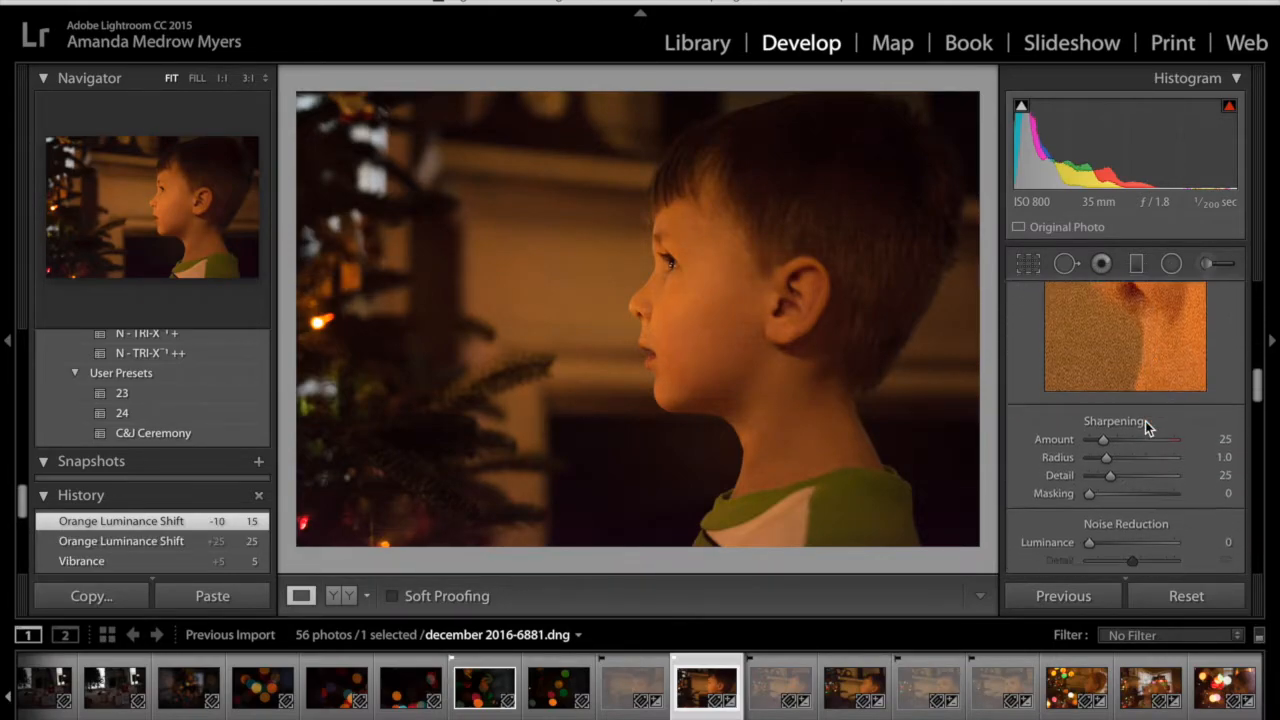
{"action": "scroll", "coordinate": [1145, 421], "scroll_direction": "up", "scroll_amount": 3}
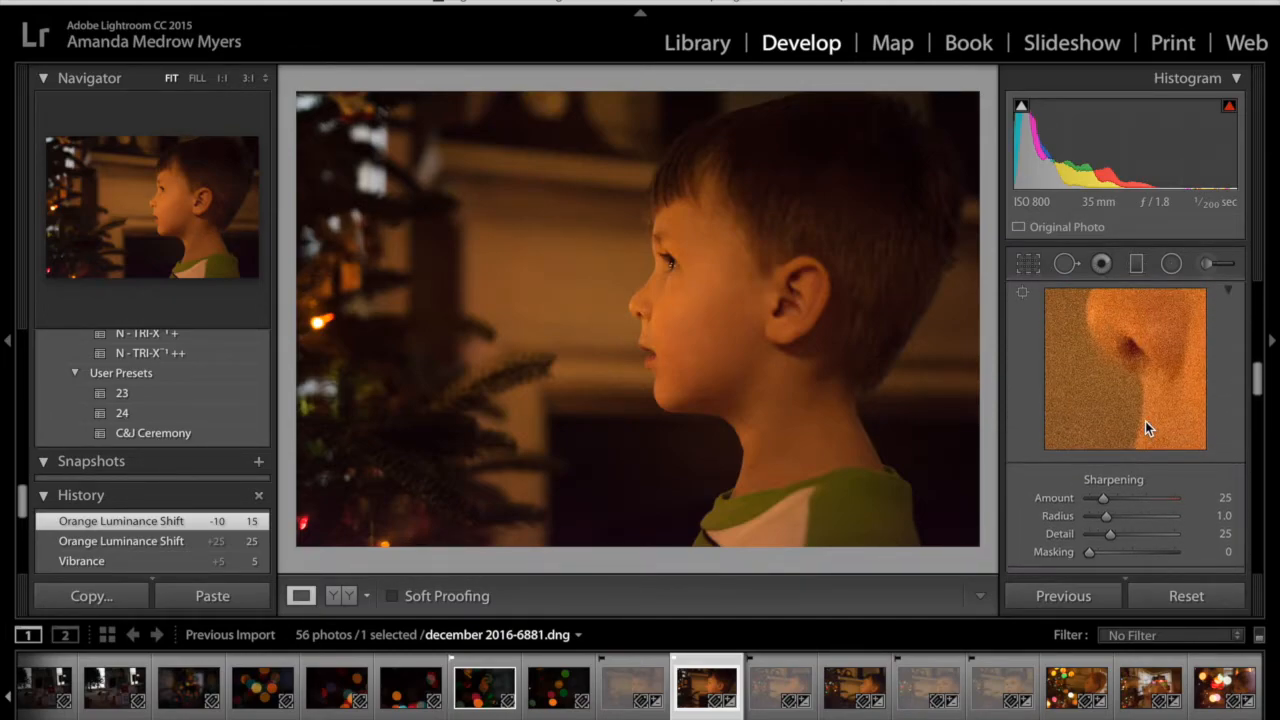
{"action": "scroll", "coordinate": [1145, 422], "scroll_direction": "down", "scroll_amount": 3}
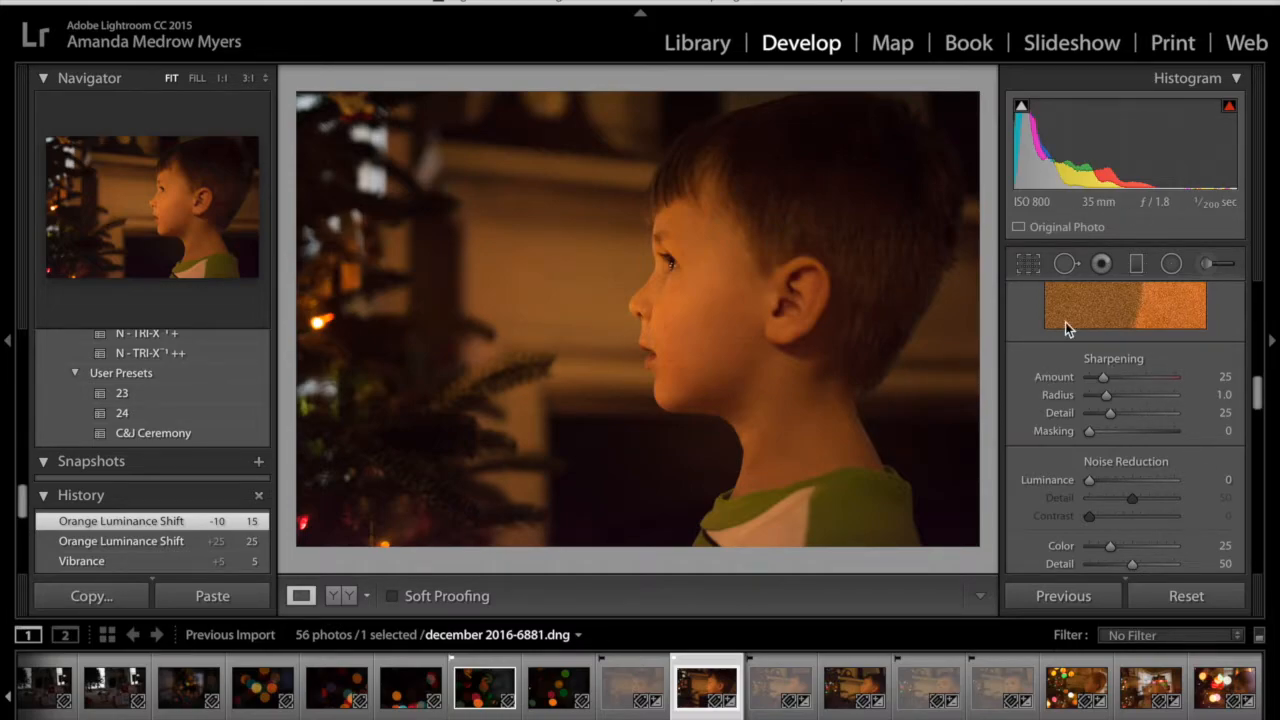
{"action": "scroll", "coordinate": [1065, 322], "scroll_direction": "up", "scroll_amount": 3}
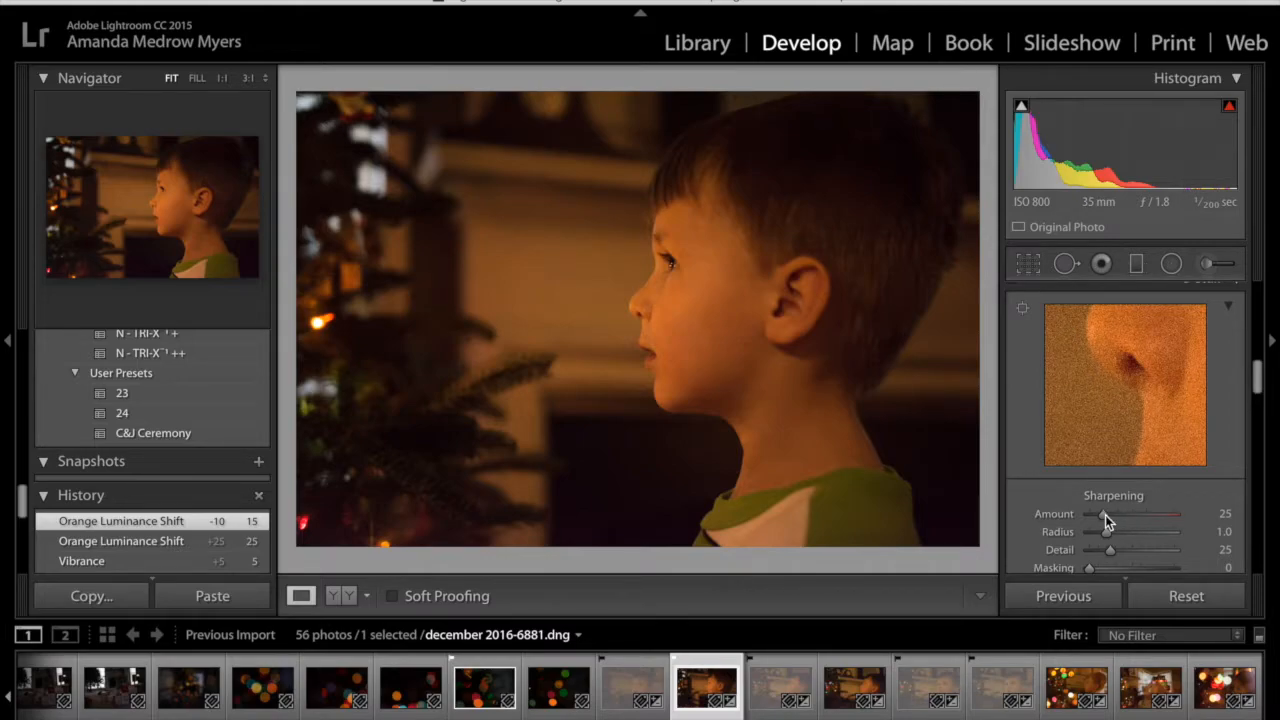
{"action": "left_click_drag", "start_coordinate": [1101, 515], "coordinate": [1074, 520]}
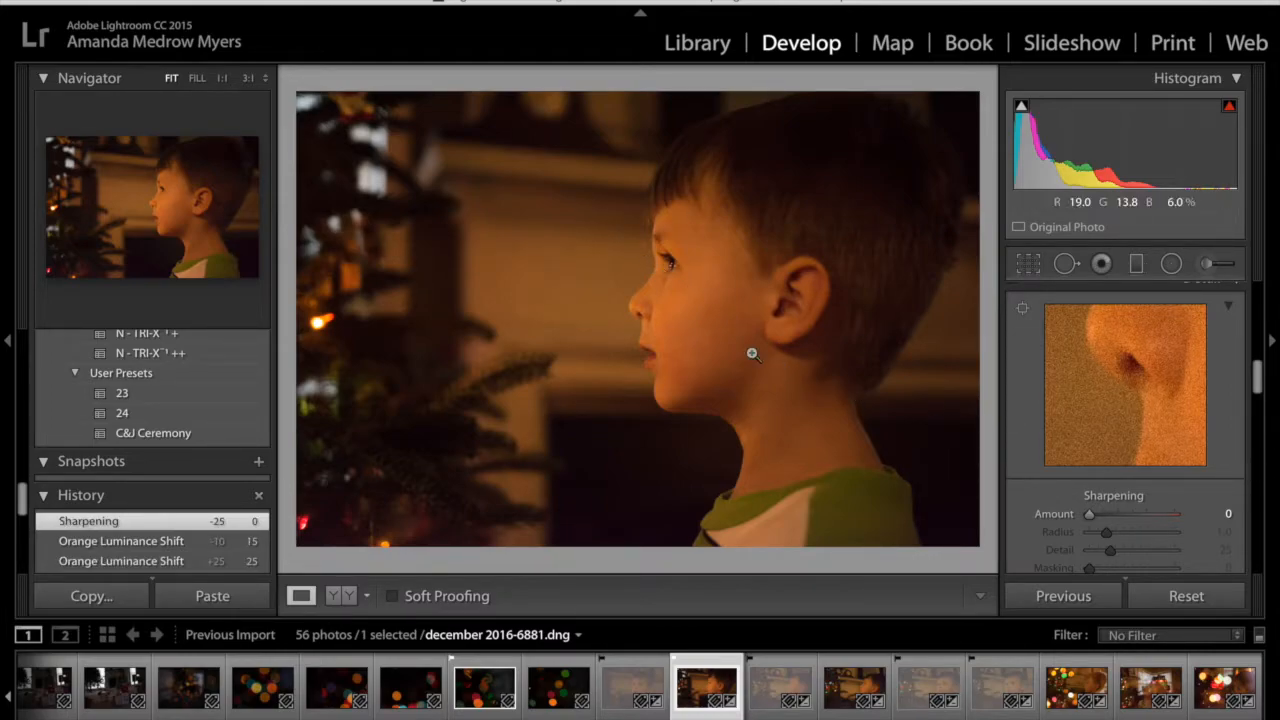
{"action": "left_click", "coordinate": [247, 78]}
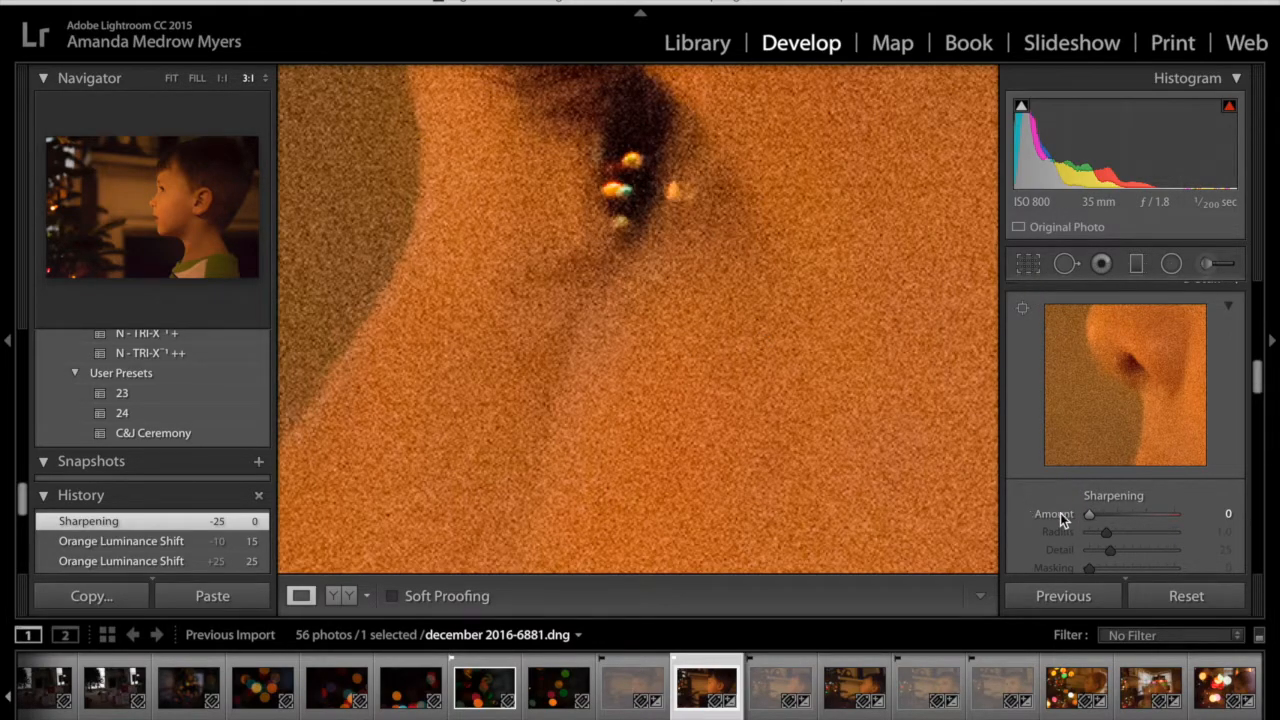
{"action": "mouse_move", "coordinate": [1088, 514]}
{"action": "left_mouse_down"}
{"action": "mouse_move", "coordinate": [1127, 516]}
{"action": "mouse_move", "coordinate": [1067, 516]}
{"action": "left_mouse_up"}
Set luminance noise reduction to 35 and inspect the grain on the boy's skin
{"action": "scroll", "coordinate": [1059, 491], "scroll_direction": "down", "scroll_amount": 4}
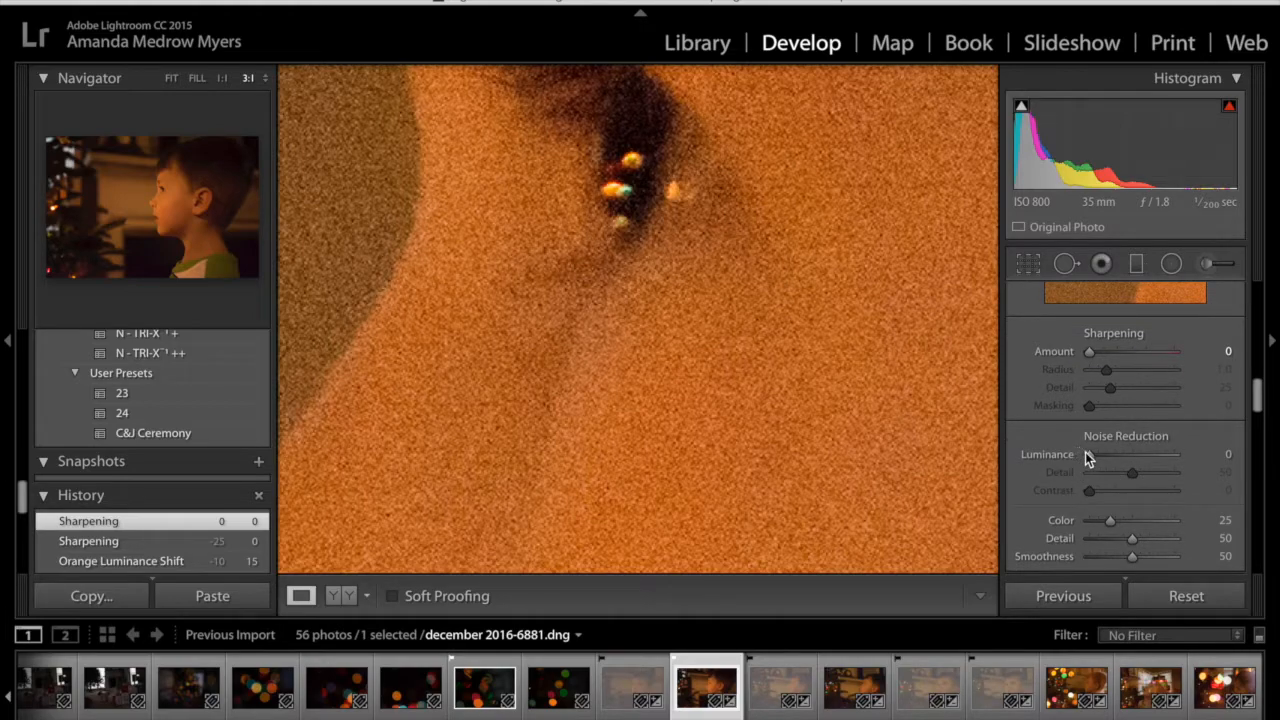
{"action": "left_click_drag", "start_coordinate": [1090, 456], "coordinate": [1119, 455]}
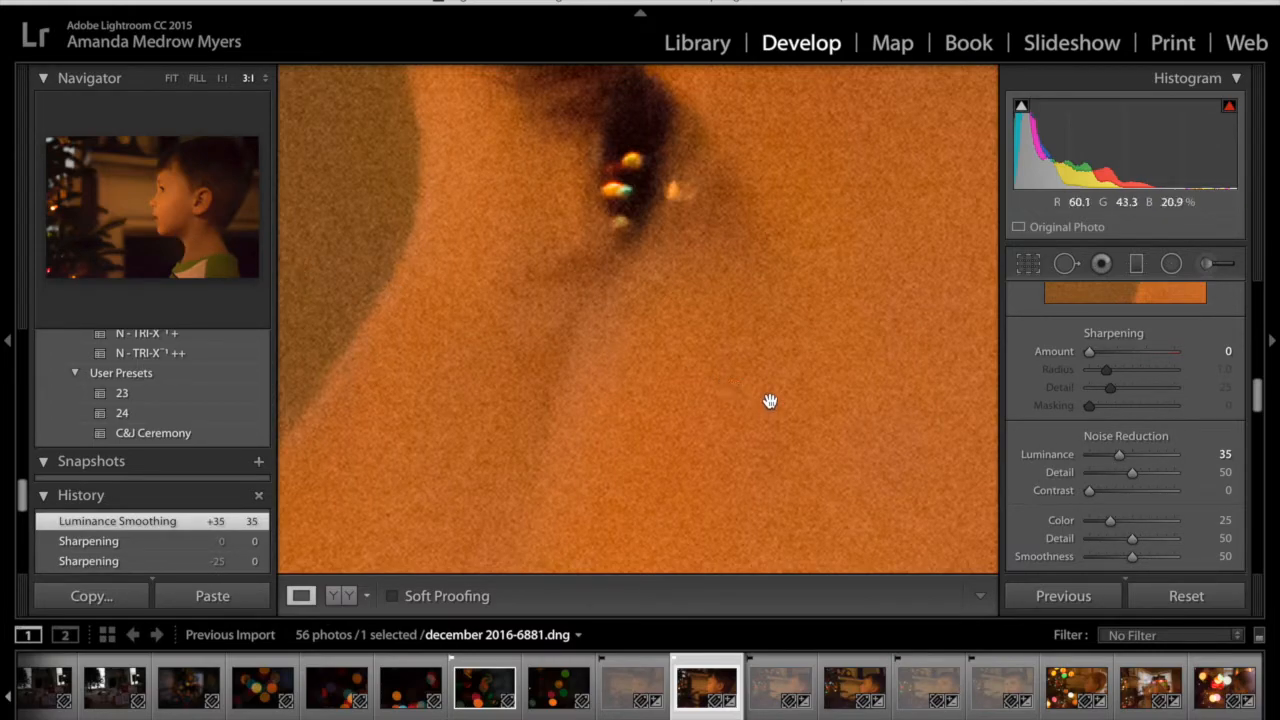
{"action": "left_click_drag", "start_coordinate": [726, 366], "coordinate": [607, 236]}
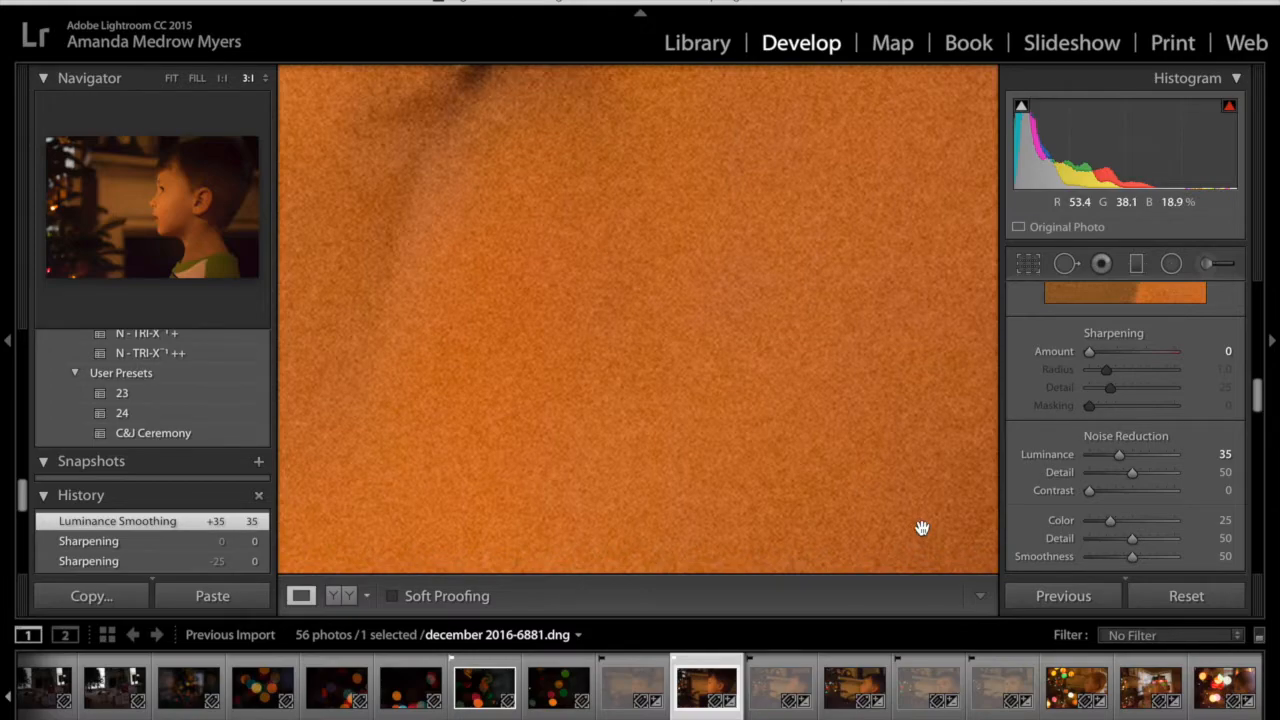
{"action": "left_click_drag", "start_coordinate": [617, 311], "coordinate": [564, 280]}
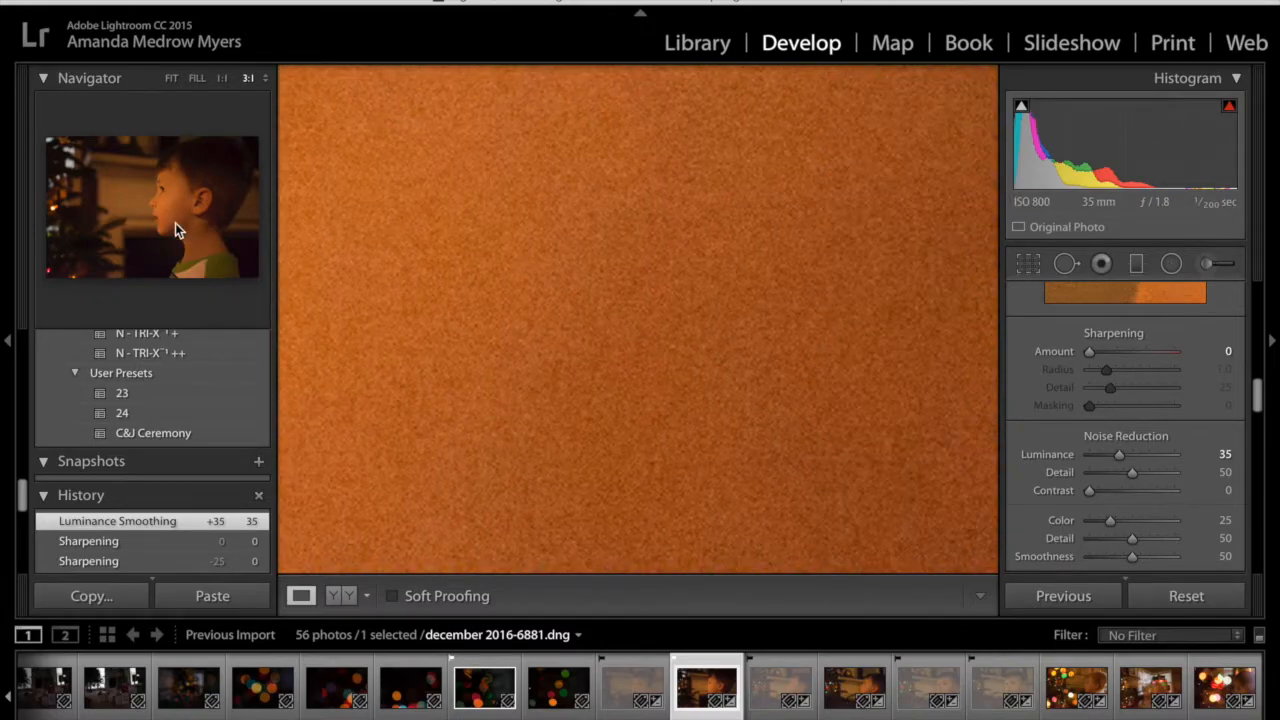
{"action": "left_click", "coordinate": [177, 225]}
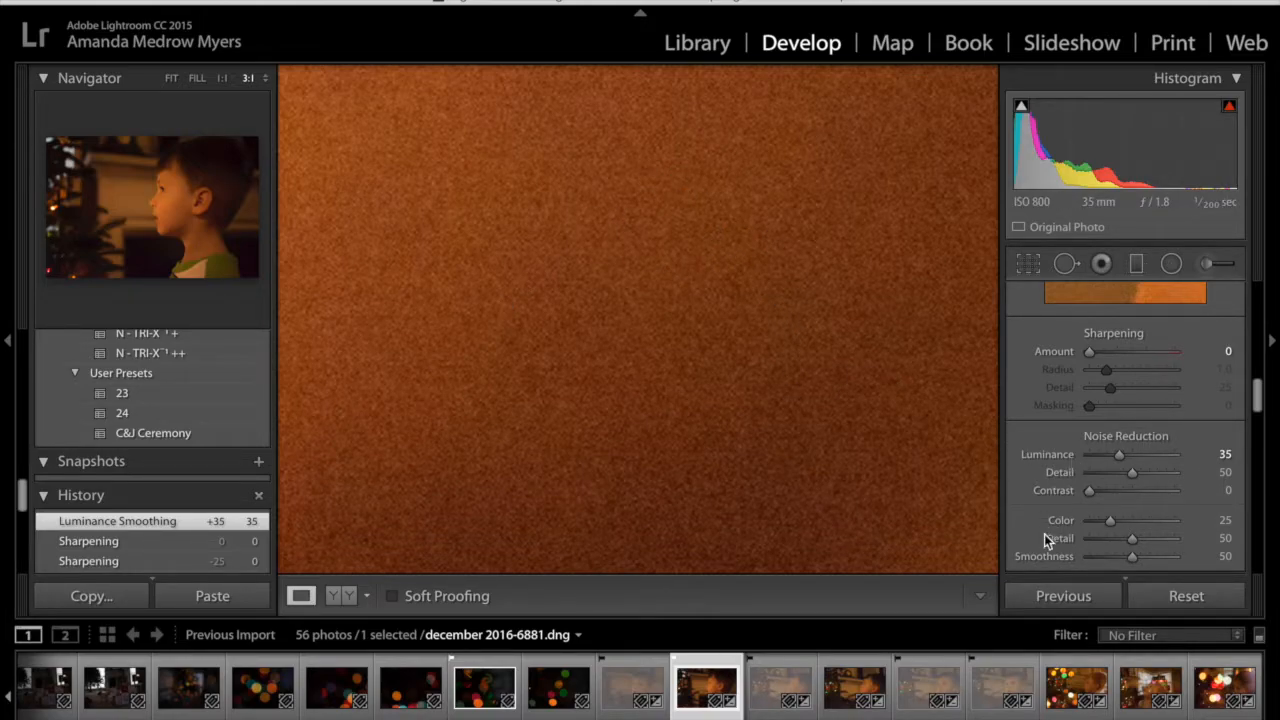
Try luminance noise reduction at 45, reset it for comparison, and set it to 46
{"action": "left_click_drag", "start_coordinate": [1119, 456], "coordinate": [1127, 455]}
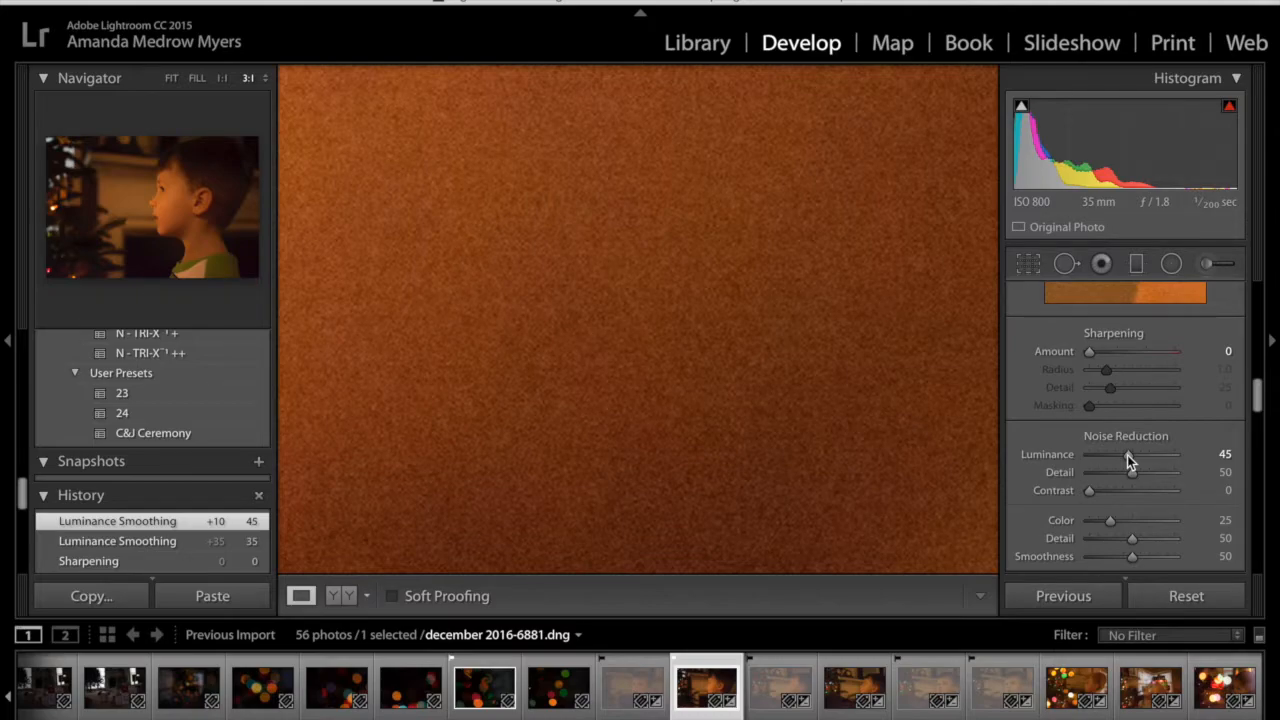
{"action": "double_click", "coordinate": [1127, 455]}
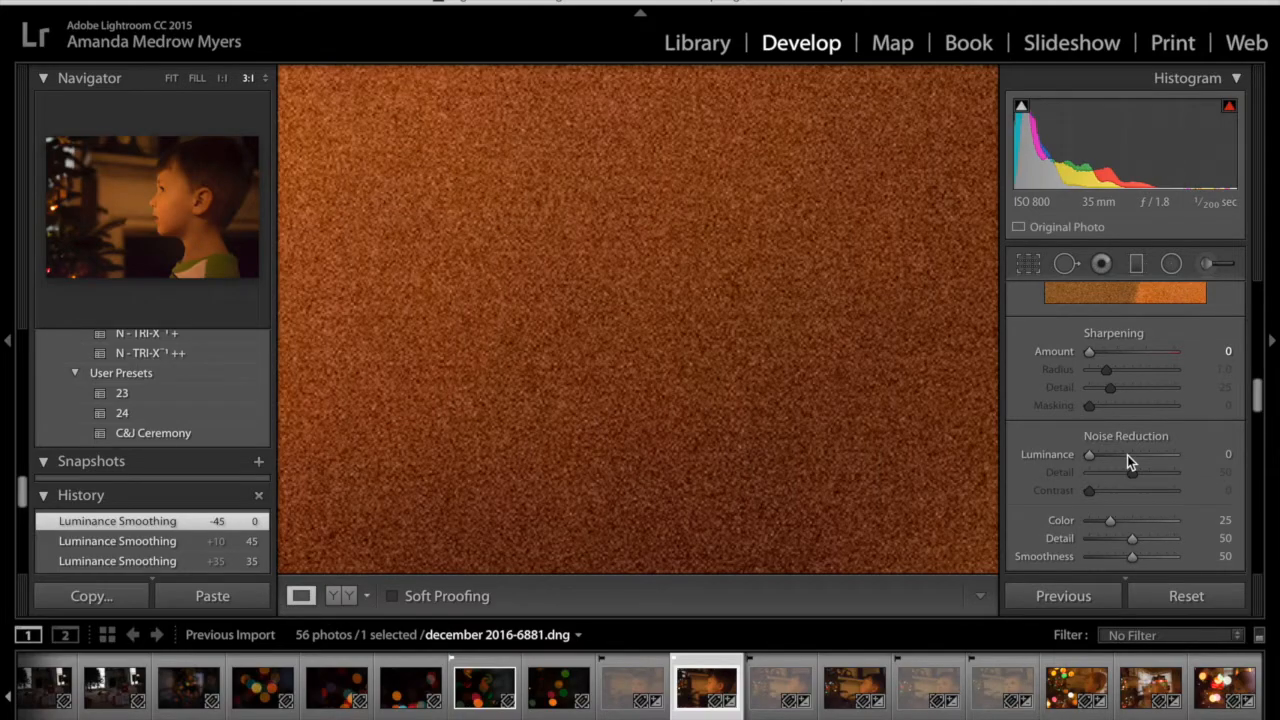
{"action": "left_click", "coordinate": [1127, 455]}
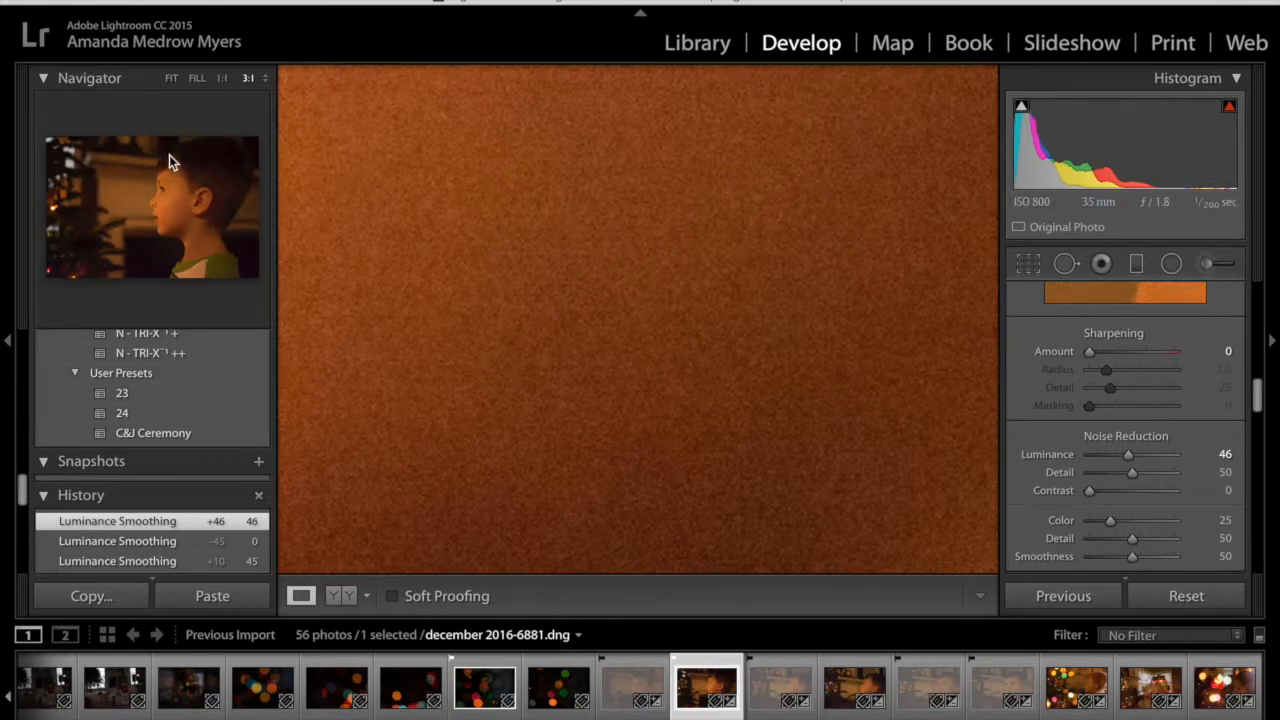
Compare the boy's eye with luminance noise reduction at 0 and at 46, and view the whole photo again
{"action": "left_click", "coordinate": [162, 191]}
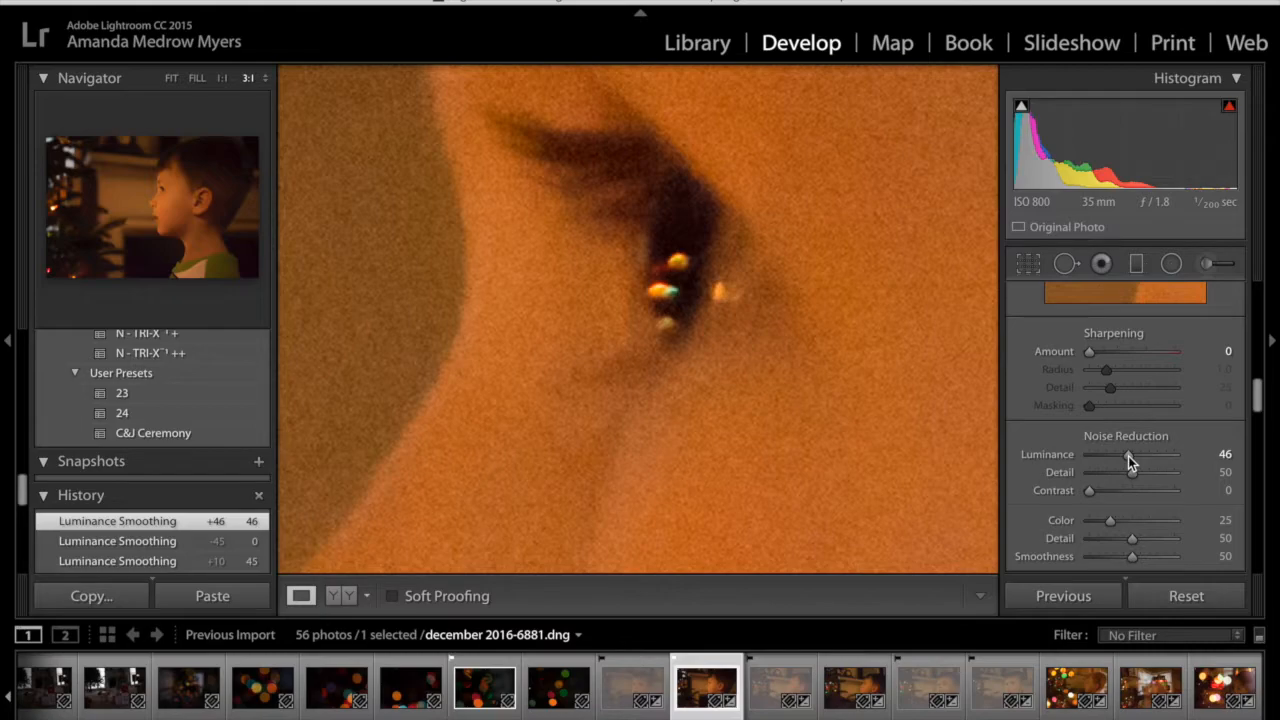
{"action": "left_click_drag", "start_coordinate": [1128, 456], "coordinate": [1068, 462]}
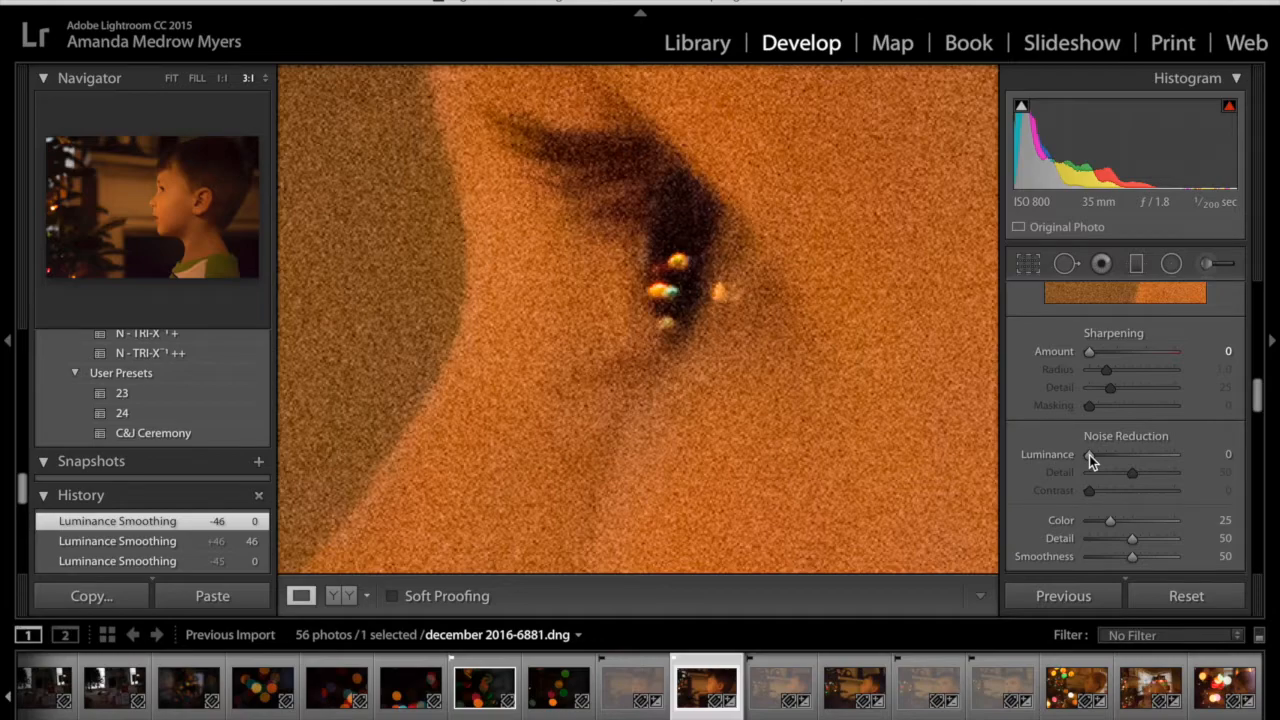
{"action": "left_click_drag", "start_coordinate": [1090, 457], "coordinate": [1128, 455]}
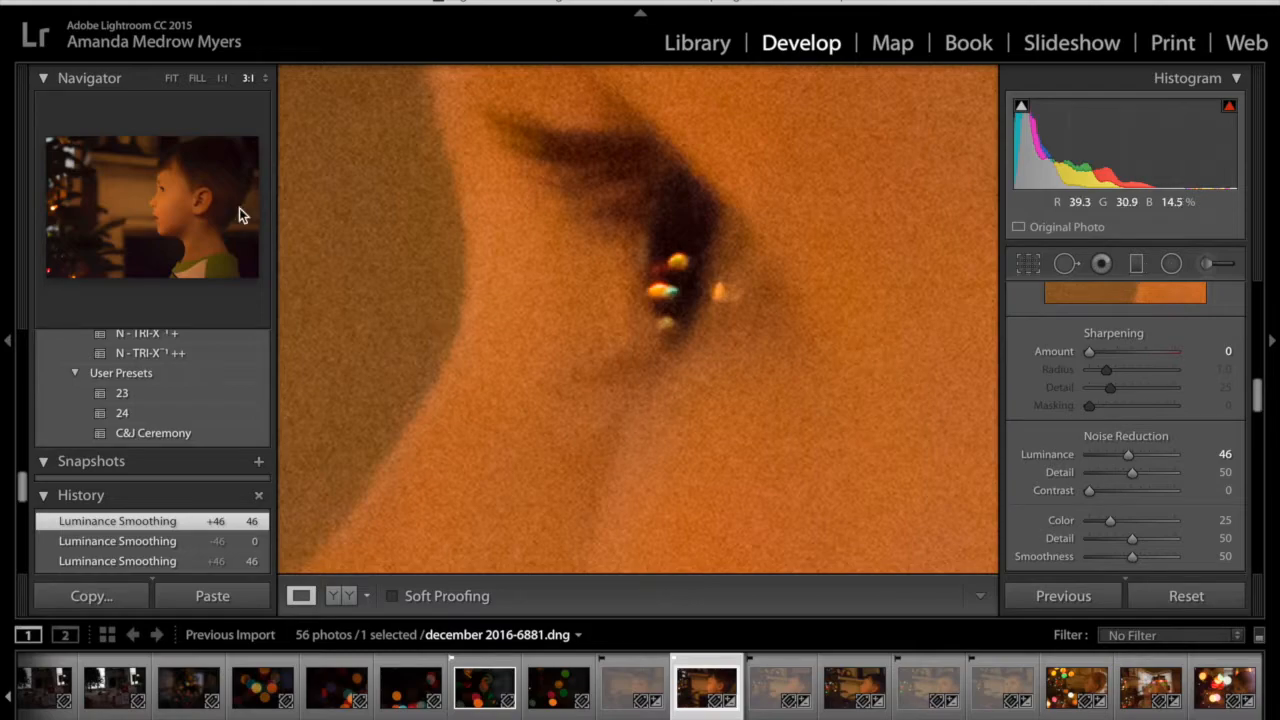
{"action": "left_click", "coordinate": [173, 79]}
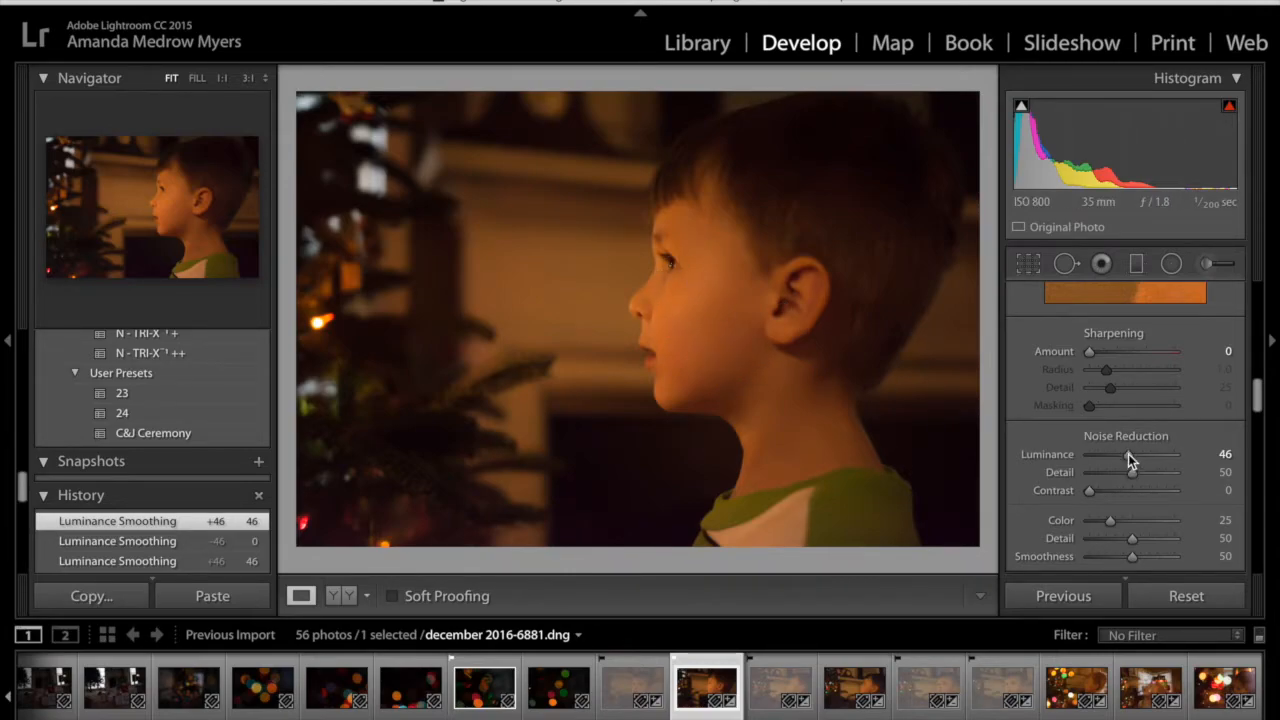
Lower luminance noise reduction on the boy's portrait, reset it to 0 for comparison, and set it to 25
{"action": "left_click_drag", "start_coordinate": [1128, 454], "coordinate": [1114, 457]}
{"action": "double_click", "coordinate": [1117, 457]}
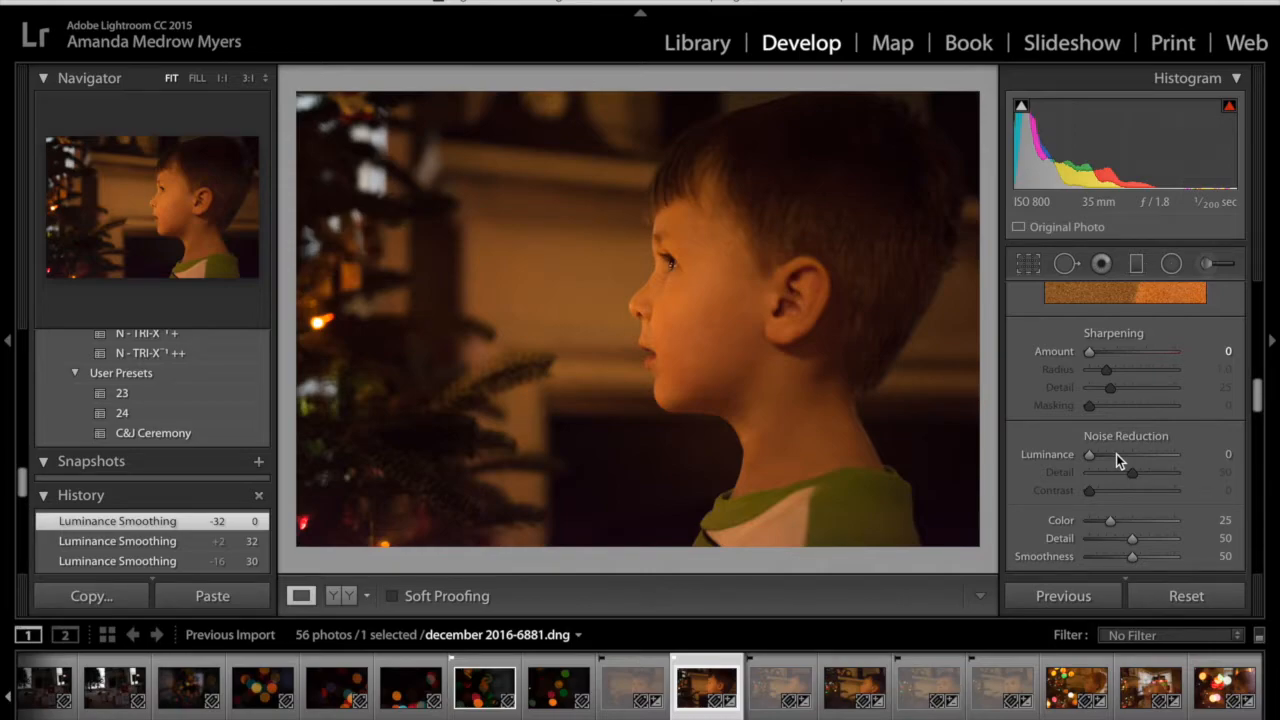
{"action": "left_click_drag", "start_coordinate": [1088, 456], "coordinate": [1112, 456]}
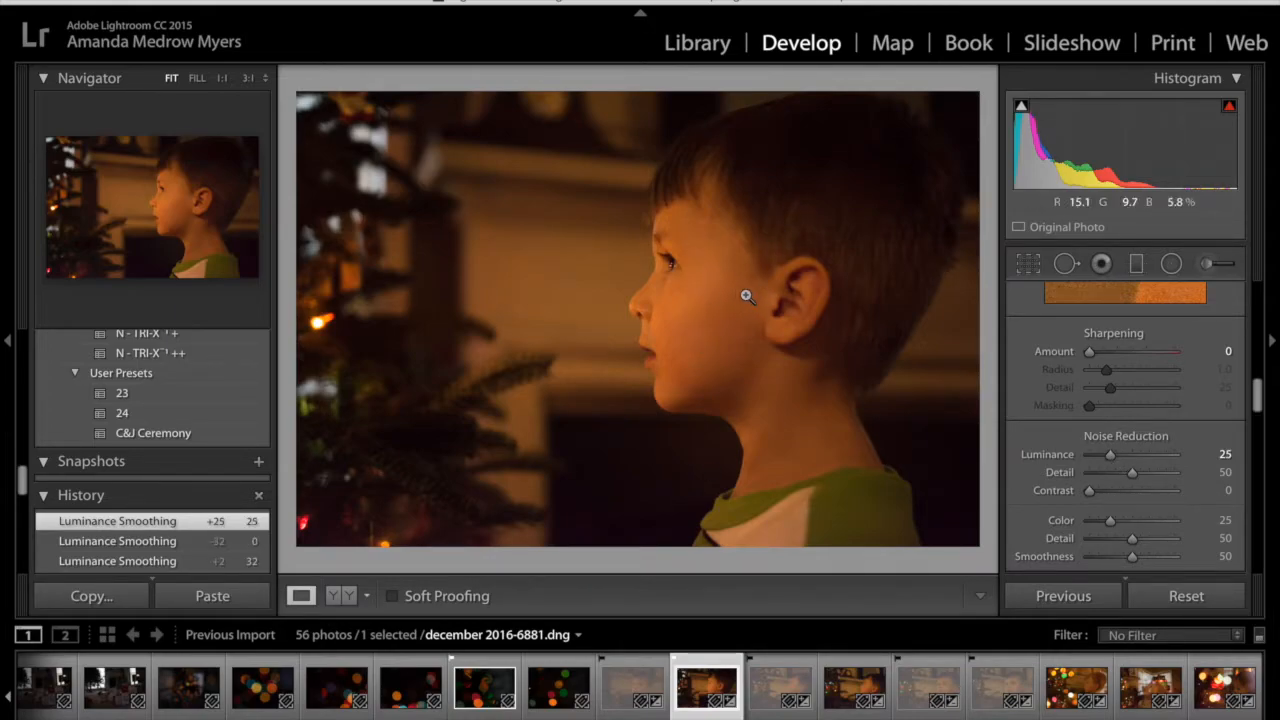
Set the sharpening amount to 19 while checking the boy's eye at 3:1, and return to the whole photo
{"action": "left_click", "coordinate": [670, 272]}
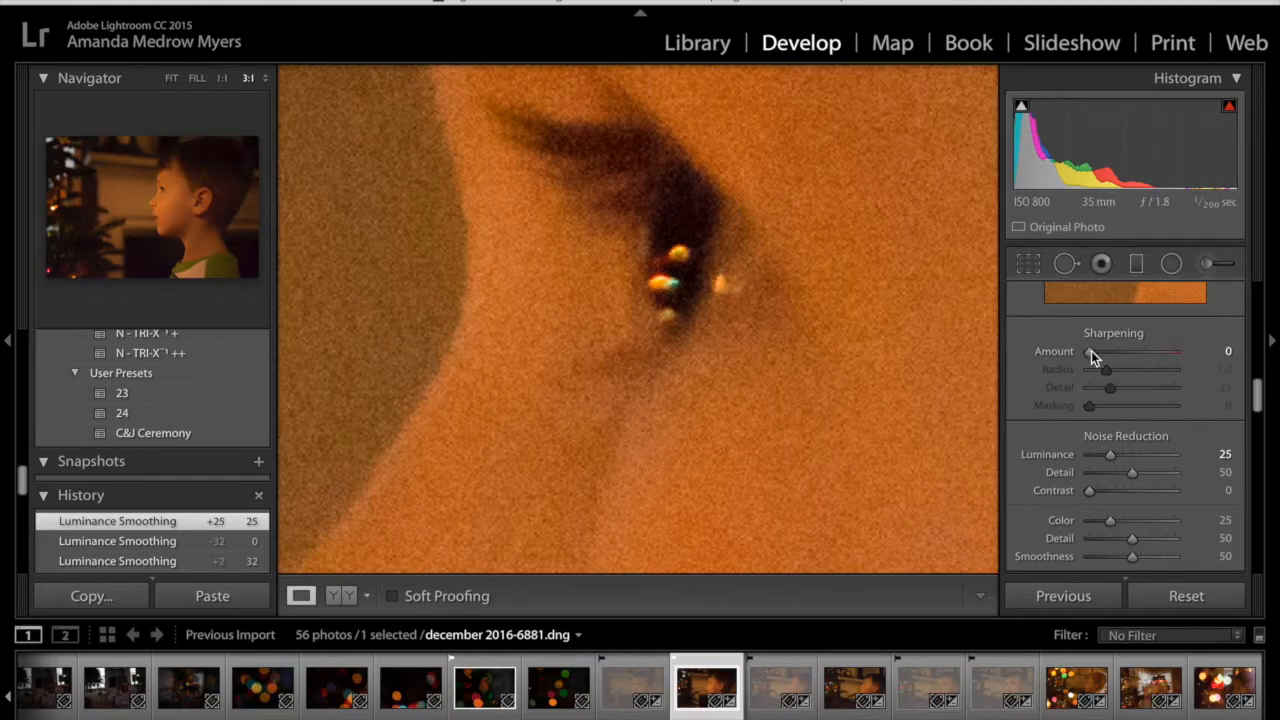
{"action": "left_click_drag", "start_coordinate": [1091, 353], "coordinate": [1110, 351]}
{"action": "mouse_move", "coordinate": [1110, 351]}
{"action": "left_mouse_down"}
{"action": "mouse_move", "coordinate": [1065, 356]}
{"action": "mouse_move", "coordinate": [1100, 352]}
{"action": "left_mouse_up"}
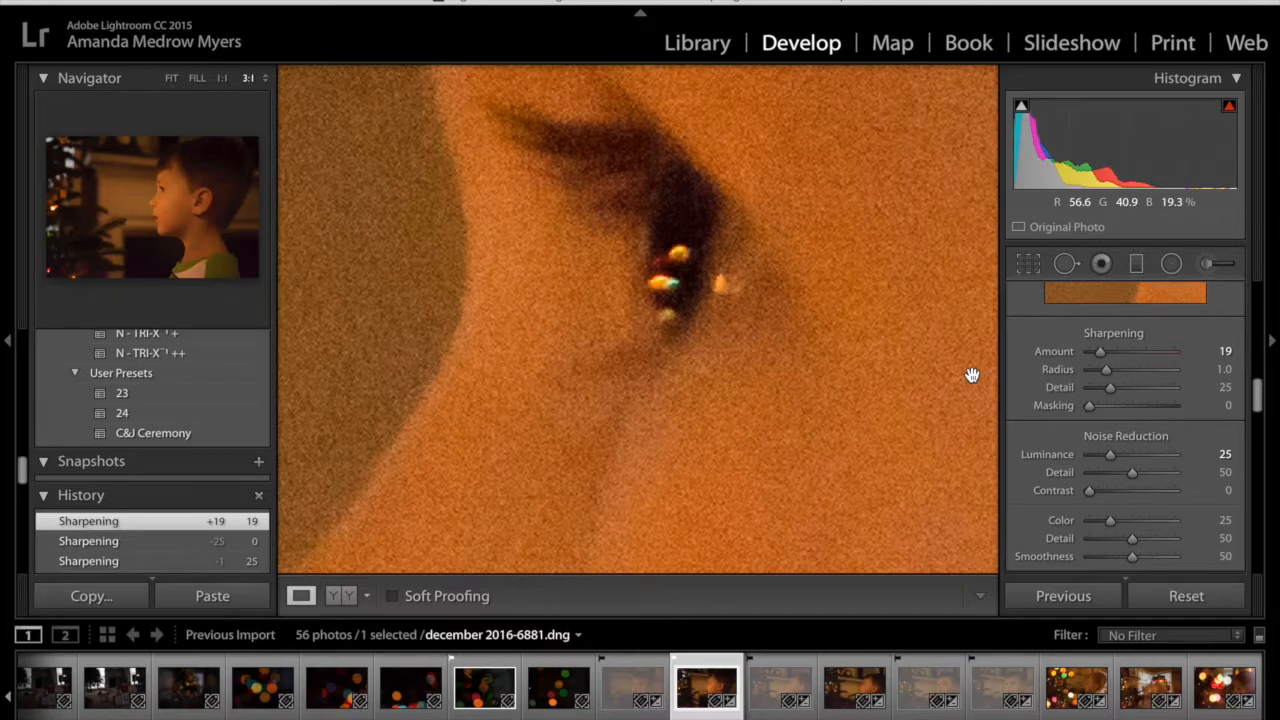
{"action": "left_click", "coordinate": [995, 412]}
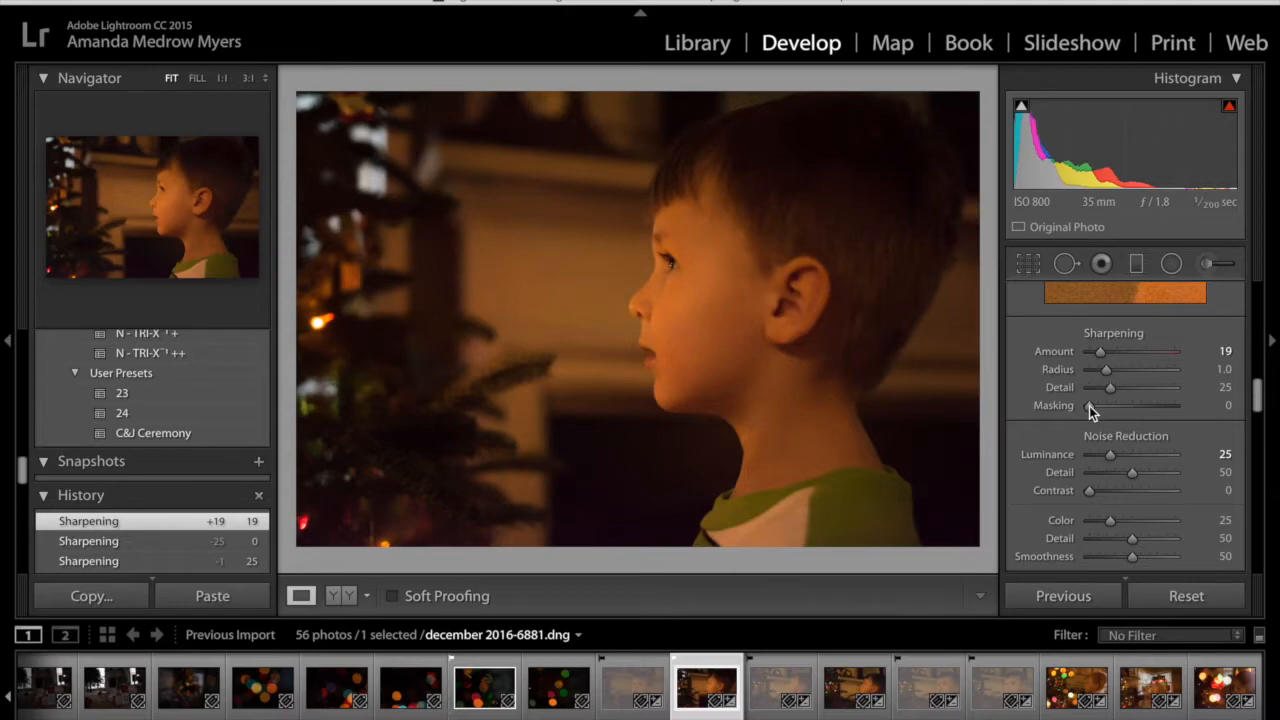
Preview the sharpening mask in black and white and set masking to 82 so mainly the face edges are sharpened
{"action": "left_click_drag", "start_coordinate": [1089, 406], "coordinate": [1197, 407]}
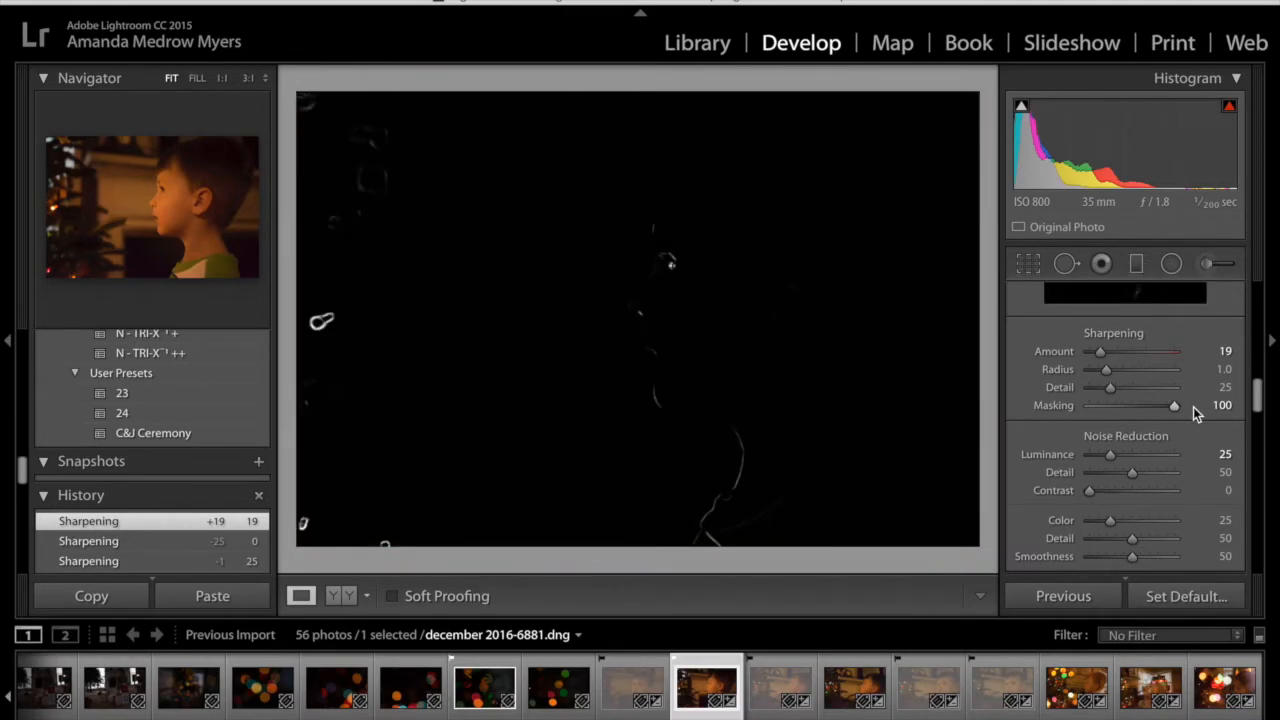
{"action": "left_click_drag", "start_coordinate": [1175, 407], "coordinate": [1158, 407]}
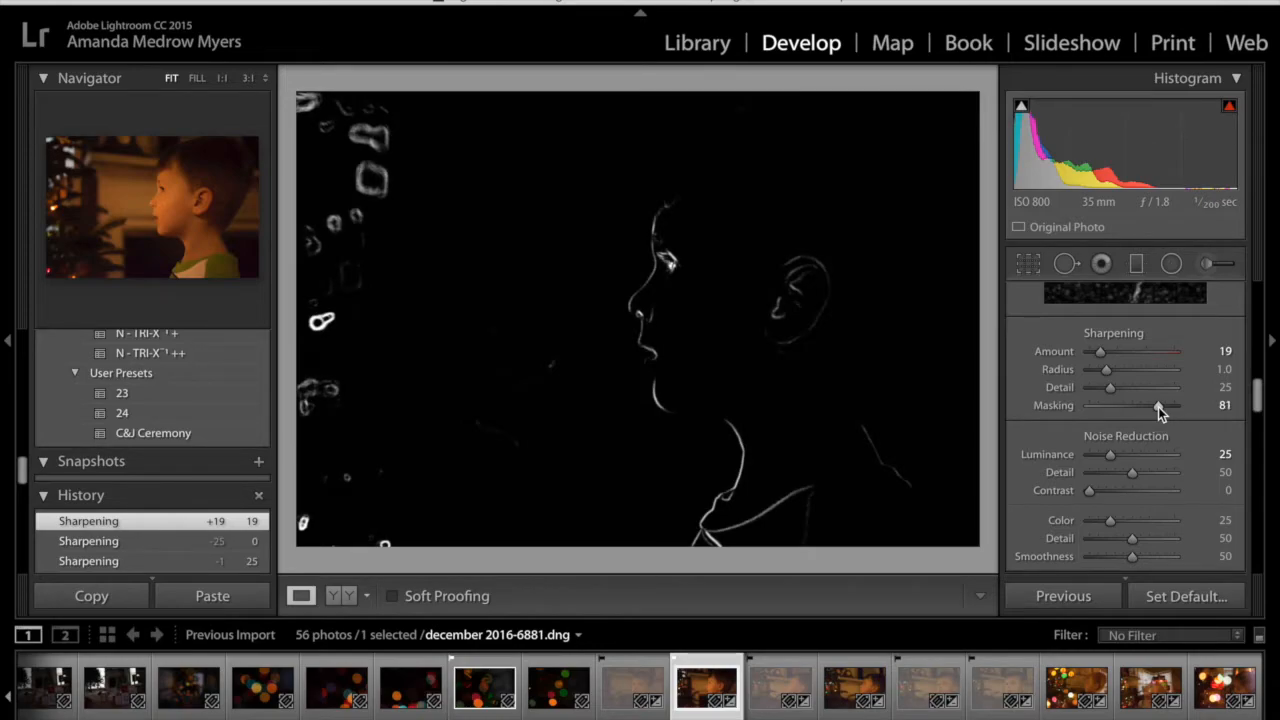
{"action": "left_click_drag", "start_coordinate": [1158, 407], "coordinate": [1158, 407]}
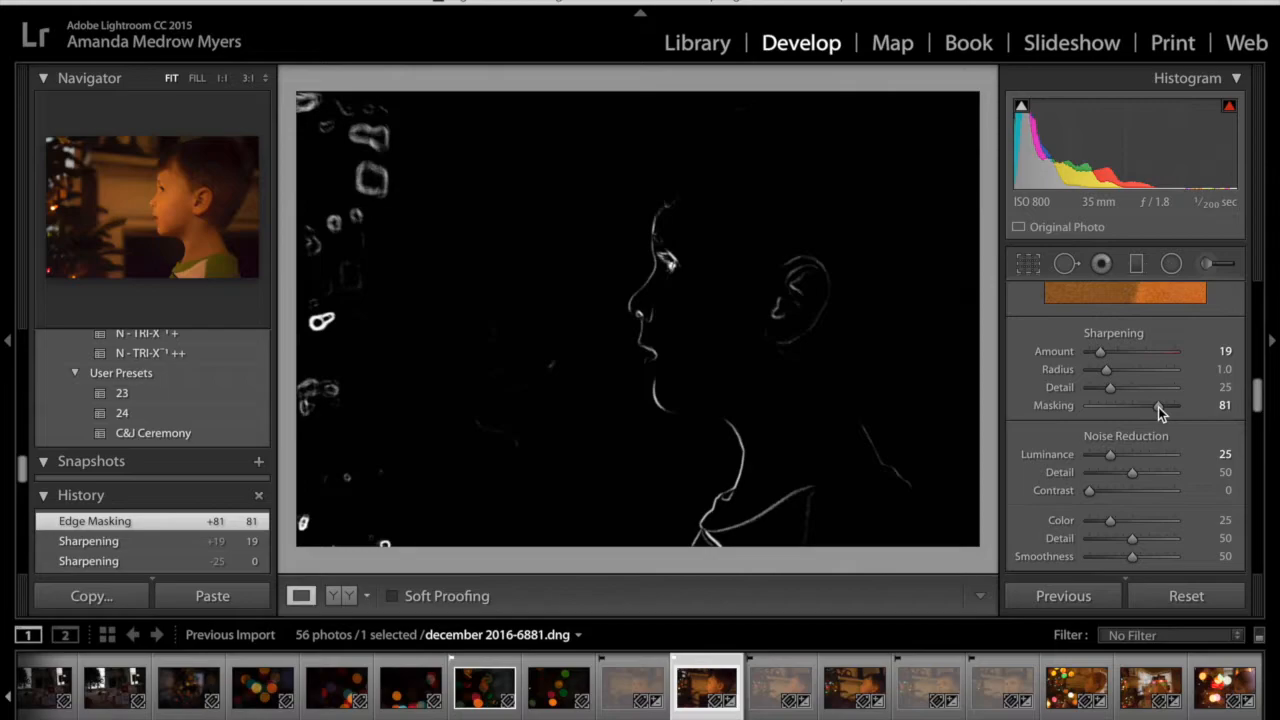
{"action": "key", "text": "alt"}
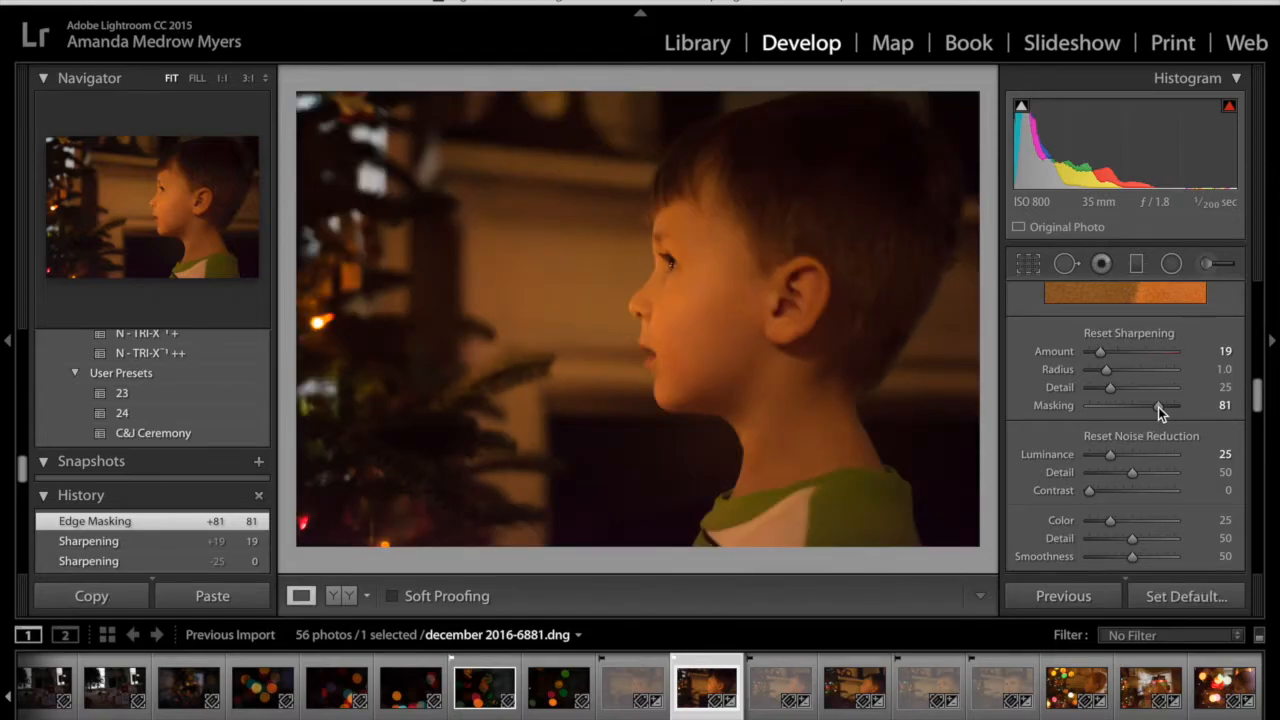
{"action": "left_click_drag", "start_coordinate": [1158, 407], "coordinate": [1158, 407]}
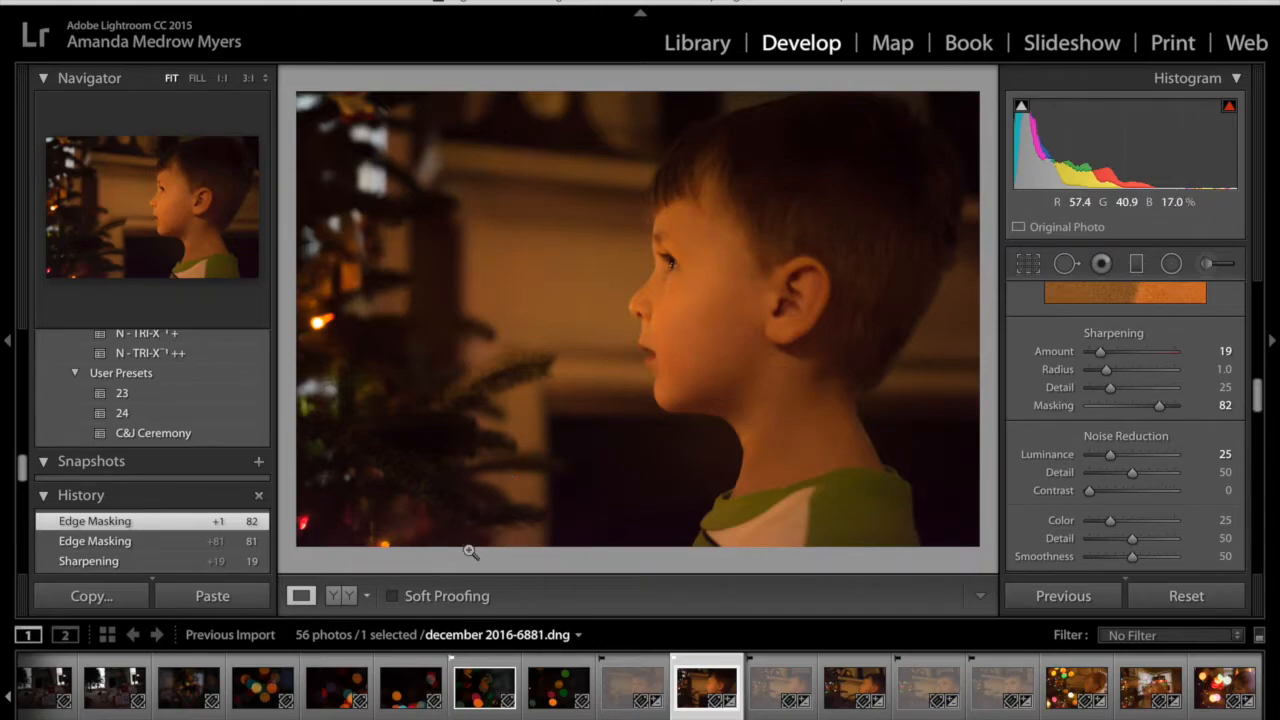
Inspect the grain around the boy's eye at 3:1, and reduce luminance noise reduction to 20
{"action": "left_click", "coordinate": [247, 78]}
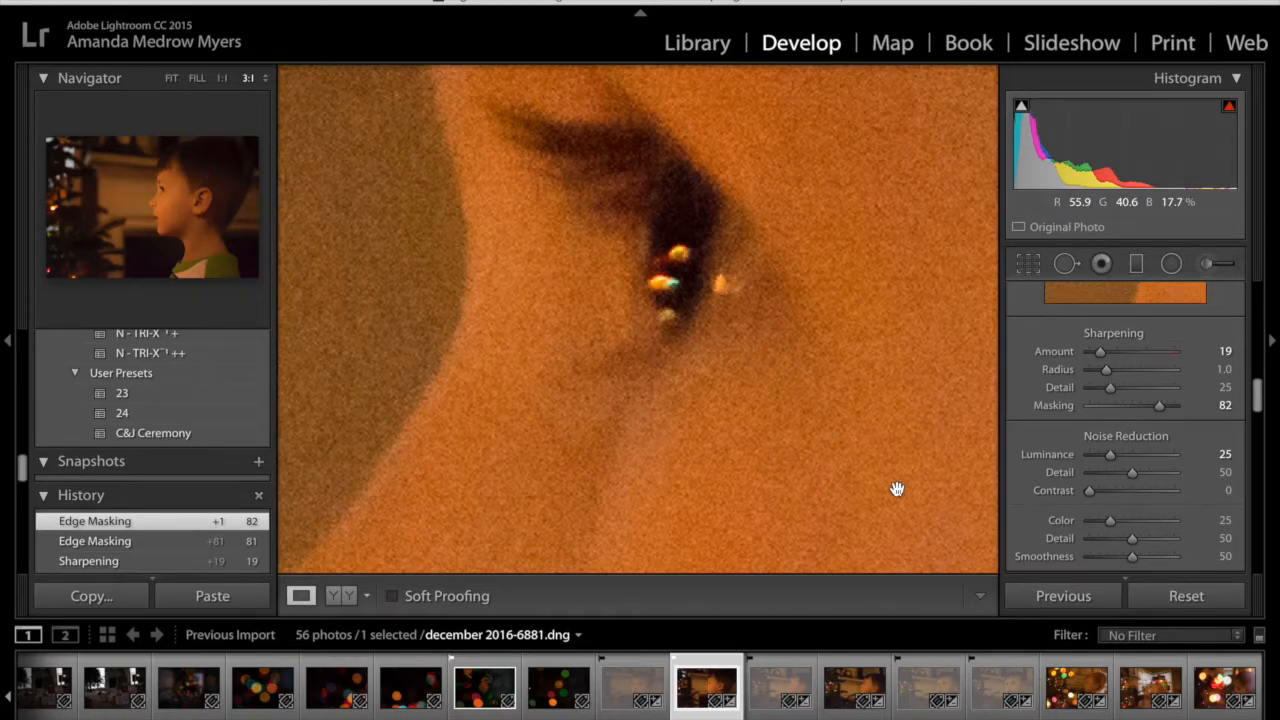
{"action": "left_click_drag", "start_coordinate": [863, 470], "coordinate": [554, 163]}
{"action": "left_click_drag", "start_coordinate": [863, 486], "coordinate": [984, 504]}
{"action": "left_click_drag", "start_coordinate": [671, 331], "coordinate": [778, 555]}
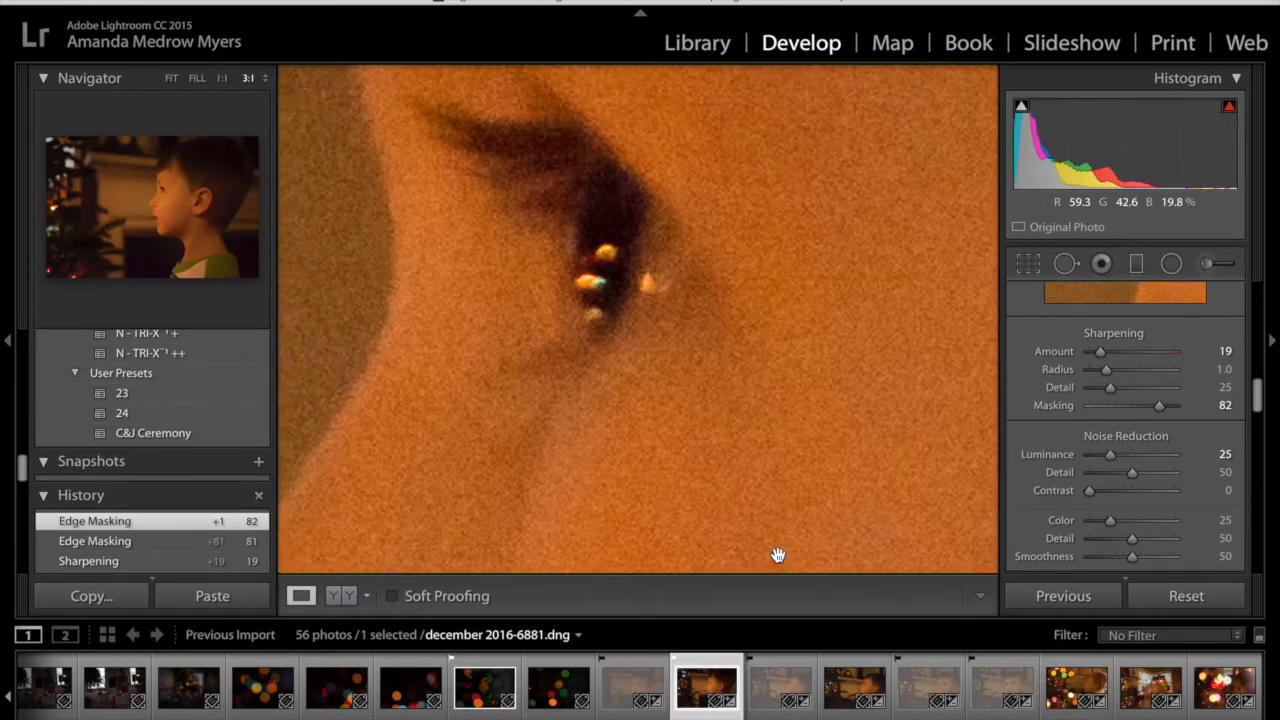
{"action": "left_click", "coordinate": [174, 78]}
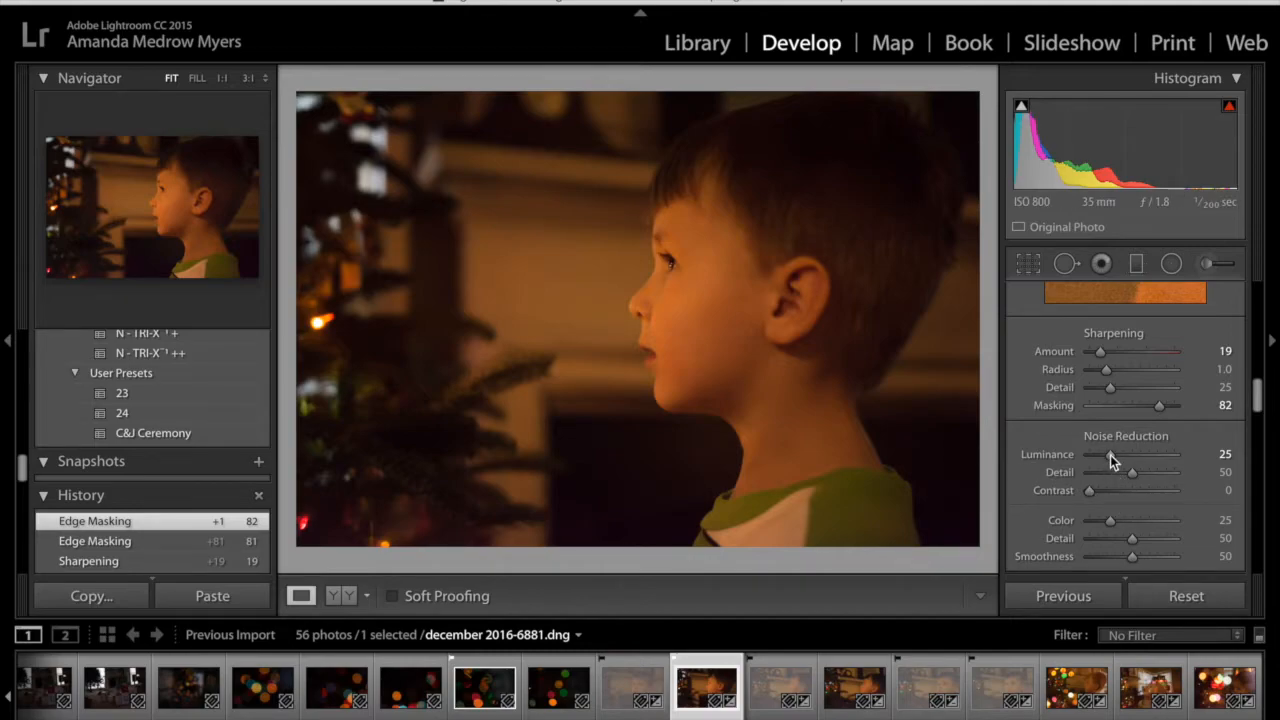
{"action": "left_click_drag", "start_coordinate": [1110, 455], "coordinate": [1106, 455]}
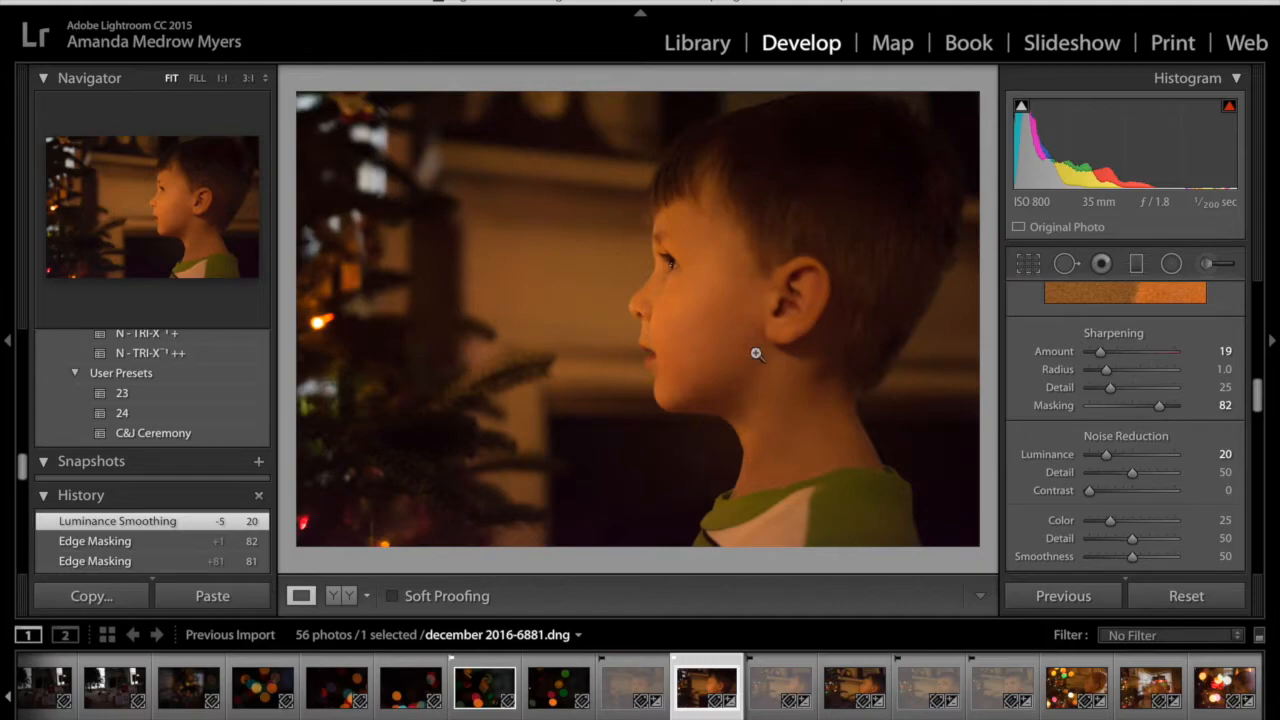
Remove chromatic aberration and enable lens profile corrections, switching the profile off and on to compare
{"action": "scroll", "coordinate": [1046, 457], "scroll_direction": "down", "scroll_amount": 5}
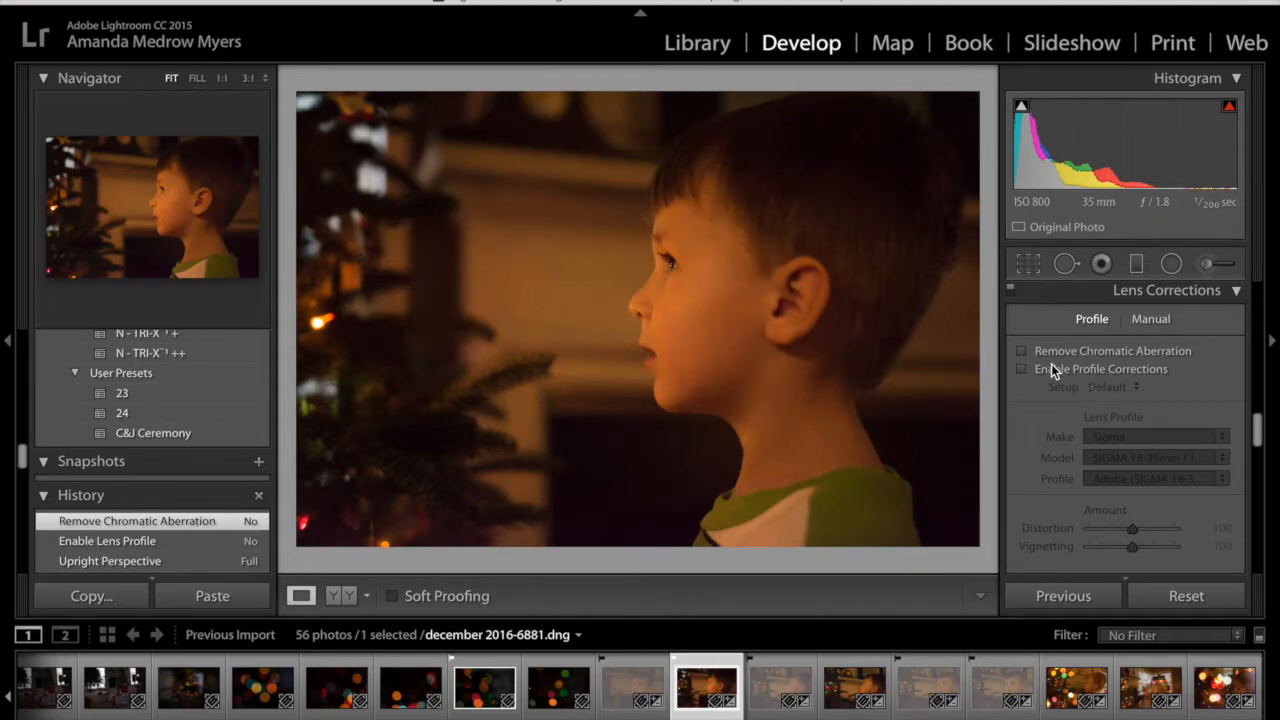
{"action": "left_click", "coordinate": [1021, 350]}
{"action": "left_click", "coordinate": [1022, 369]}
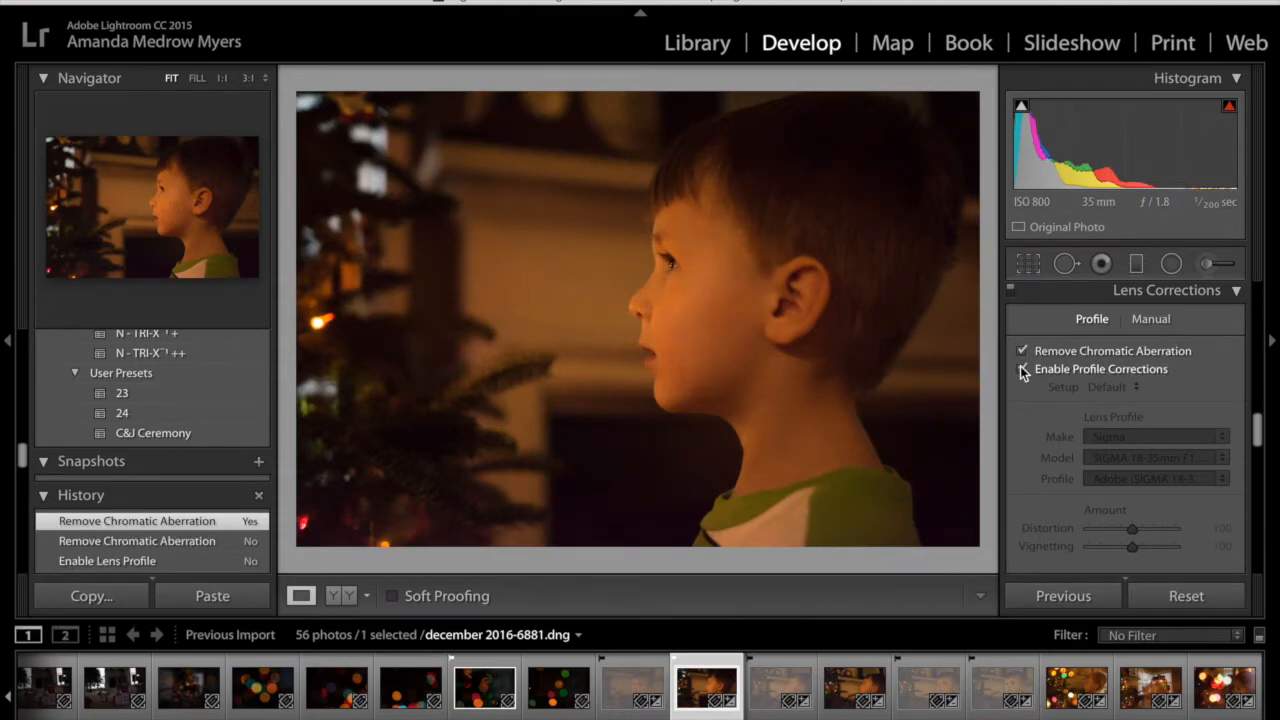
{"action": "left_click", "coordinate": [1020, 366]}
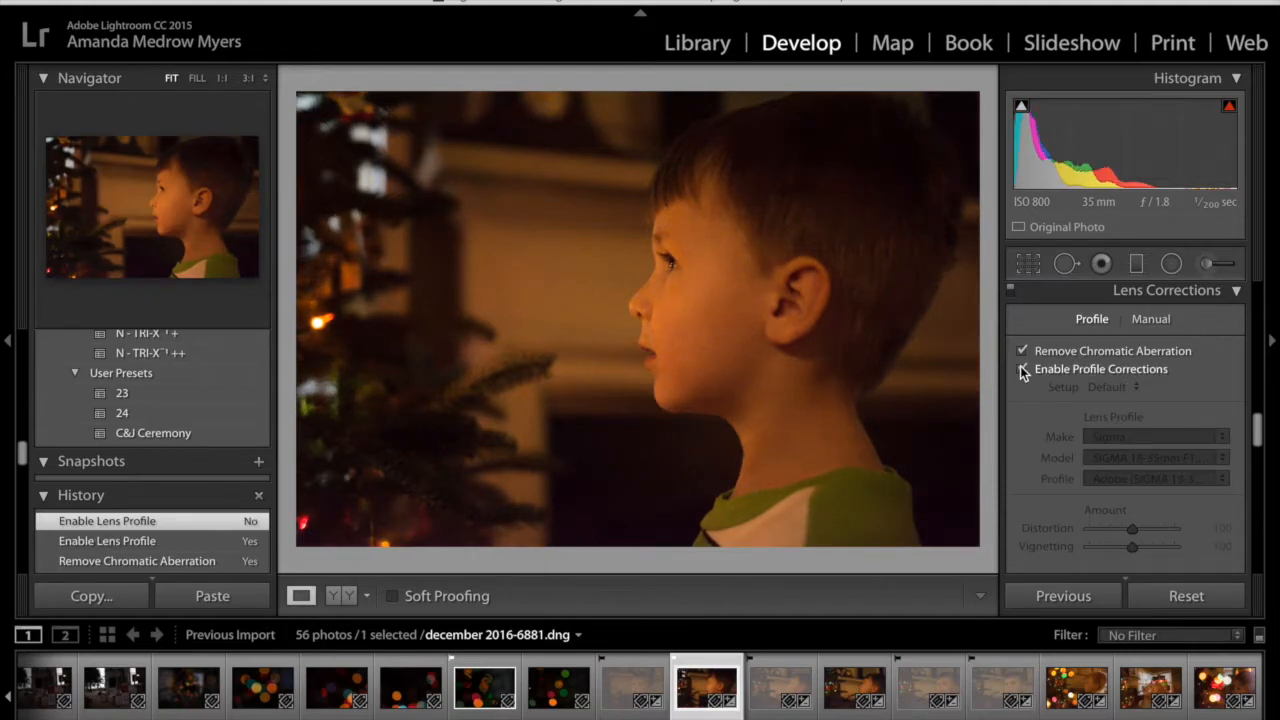
{"action": "left_click", "coordinate": [1020, 366]}
{"action": "left_click", "coordinate": [1020, 368]}
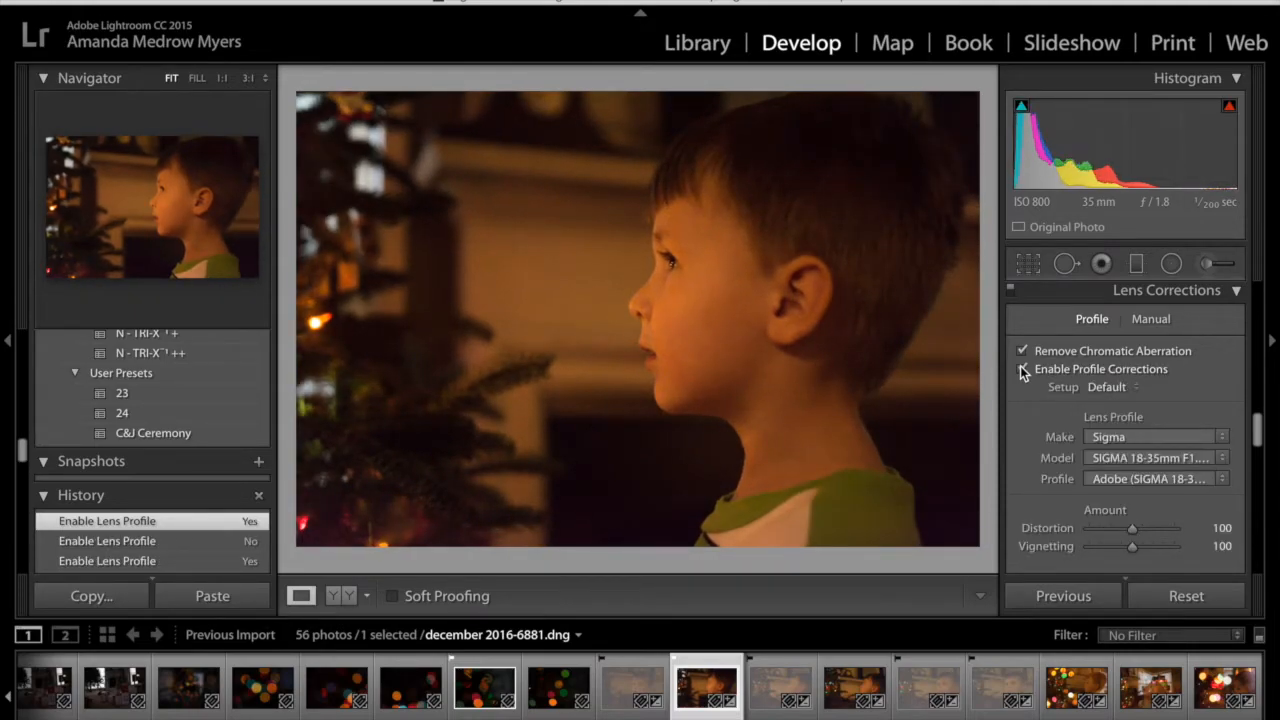
{"action": "left_click", "coordinate": [1022, 370]}
{"action": "left_click", "coordinate": [1022, 370]}
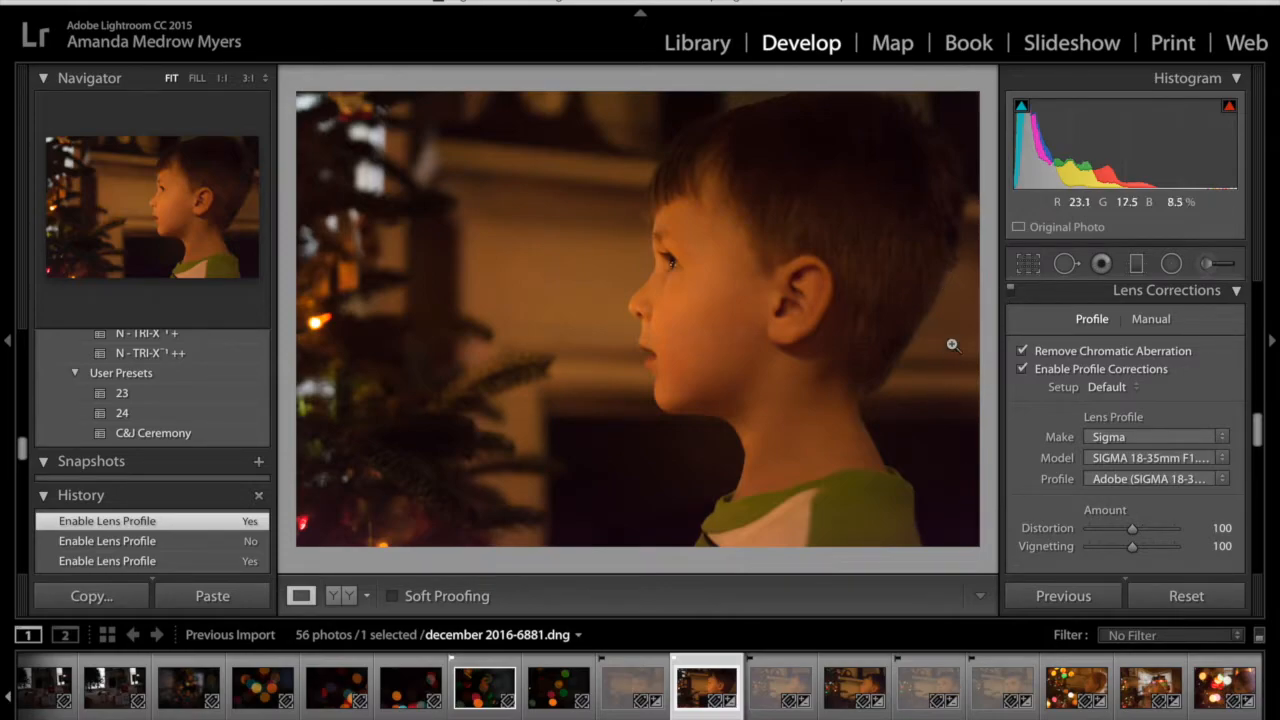
Set the post-crop vignette style to Color Priority with an amount of -11
{"action": "scroll", "coordinate": [1046, 438], "scroll_direction": "down", "scroll_amount": 3}
{"action": "scroll", "coordinate": [1046, 438], "scroll_direction": "down", "scroll_amount": 15}
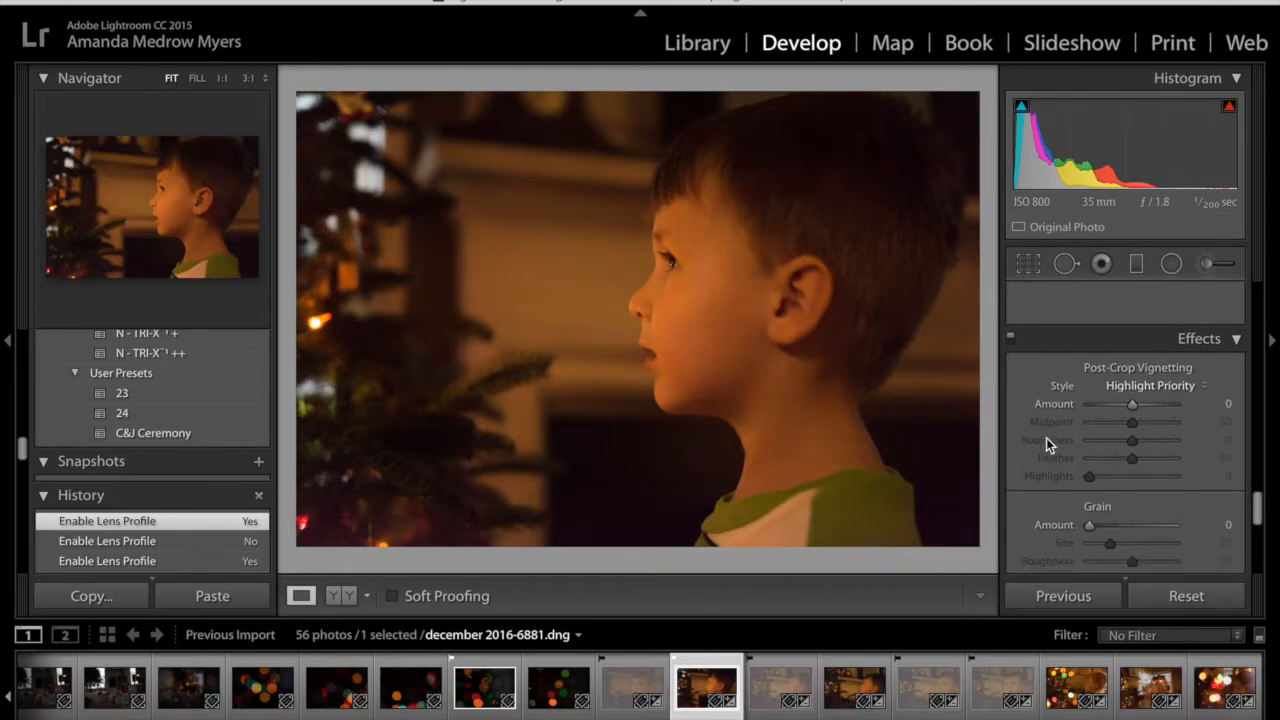
{"action": "scroll", "coordinate": [1046, 438], "scroll_direction": "down", "scroll_amount": 1}
{"action": "left_click", "coordinate": [1125, 369]}
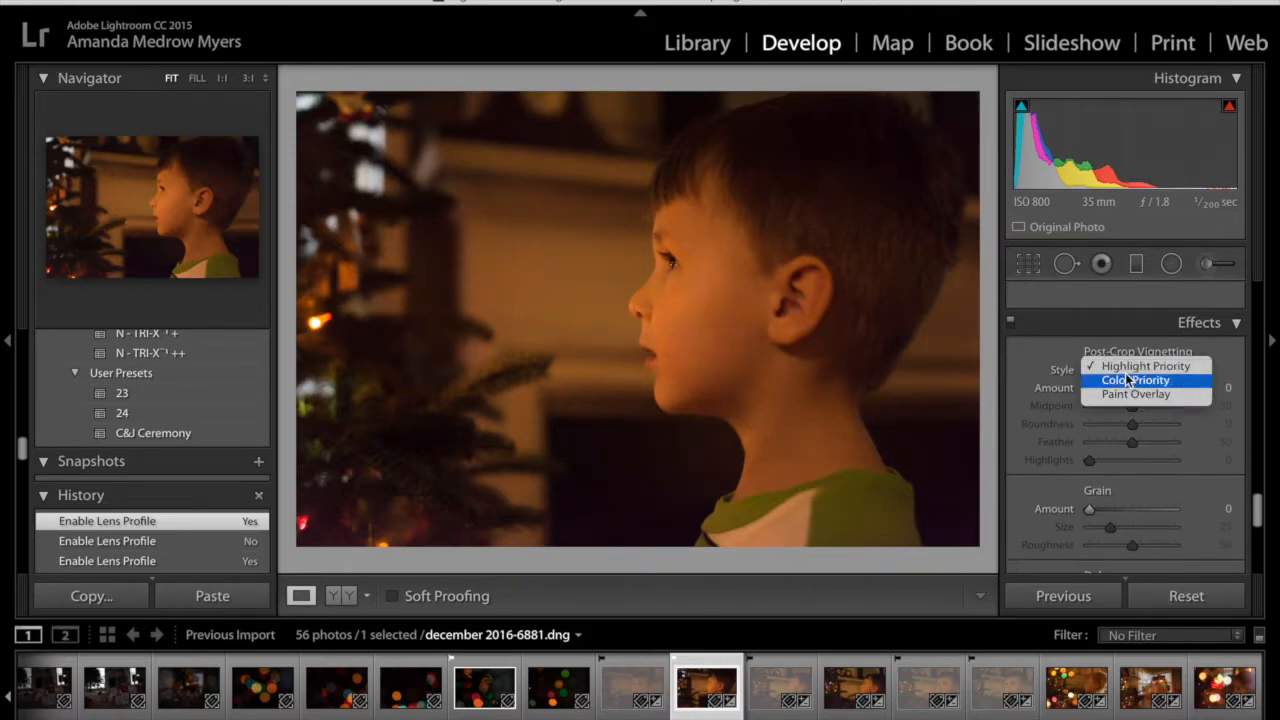
{"action": "left_click", "coordinate": [1130, 386]}
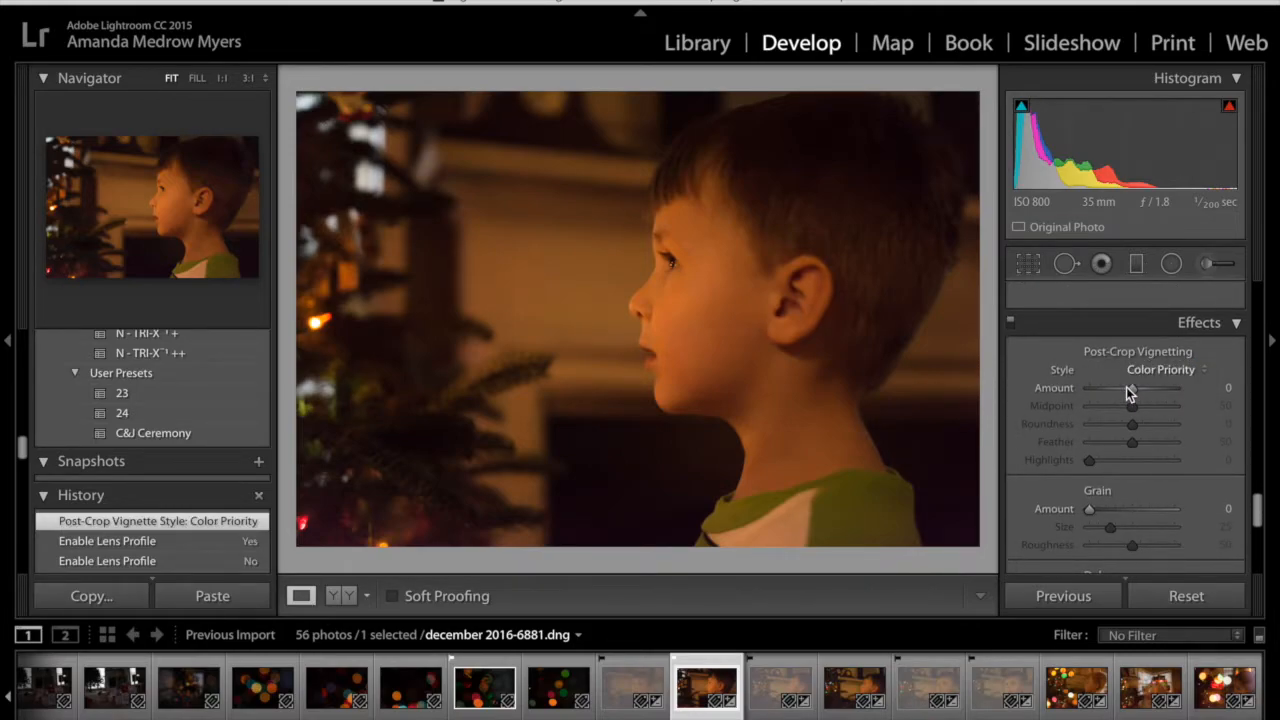
{"action": "left_click", "coordinate": [1126, 387]}
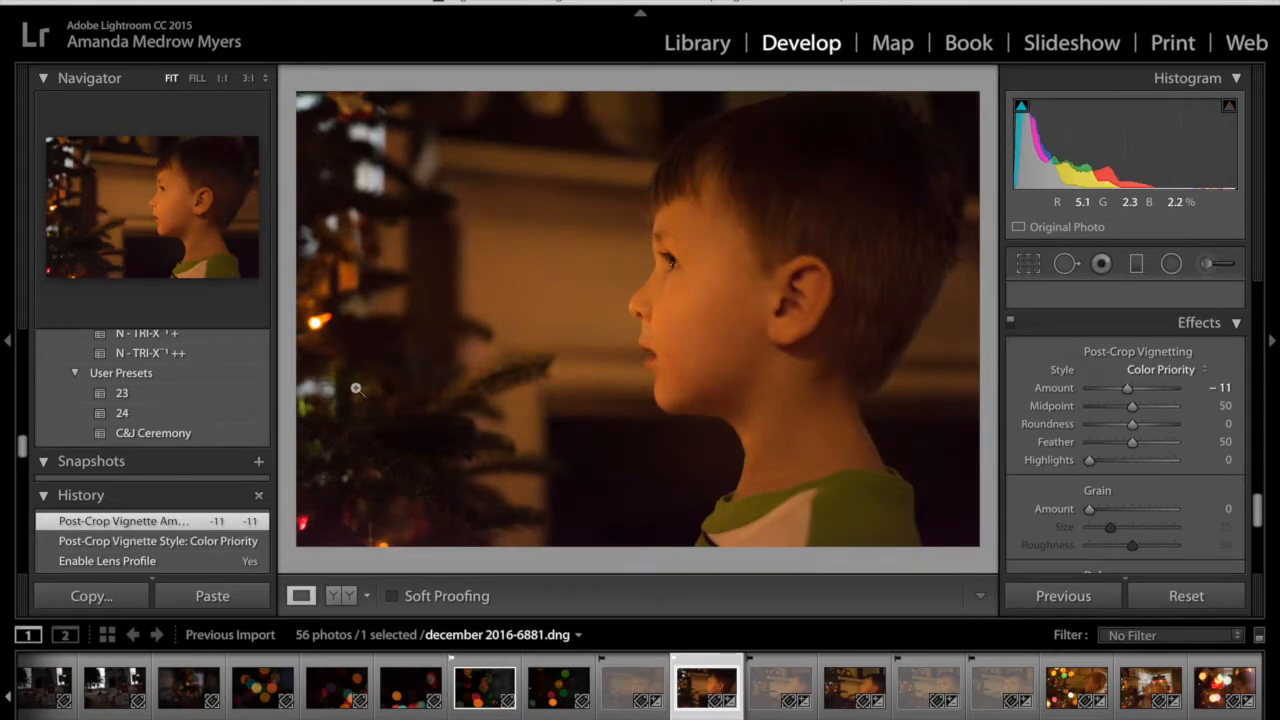
{"action": "scroll", "coordinate": [1036, 492], "scroll_direction": "down", "scroll_amount": 4}
{"action": "scroll", "coordinate": [1036, 492], "scroll_direction": "down", "scroll_amount": 1}
{"action": "scroll", "coordinate": [1036, 492], "scroll_direction": "down", "scroll_amount": 3}
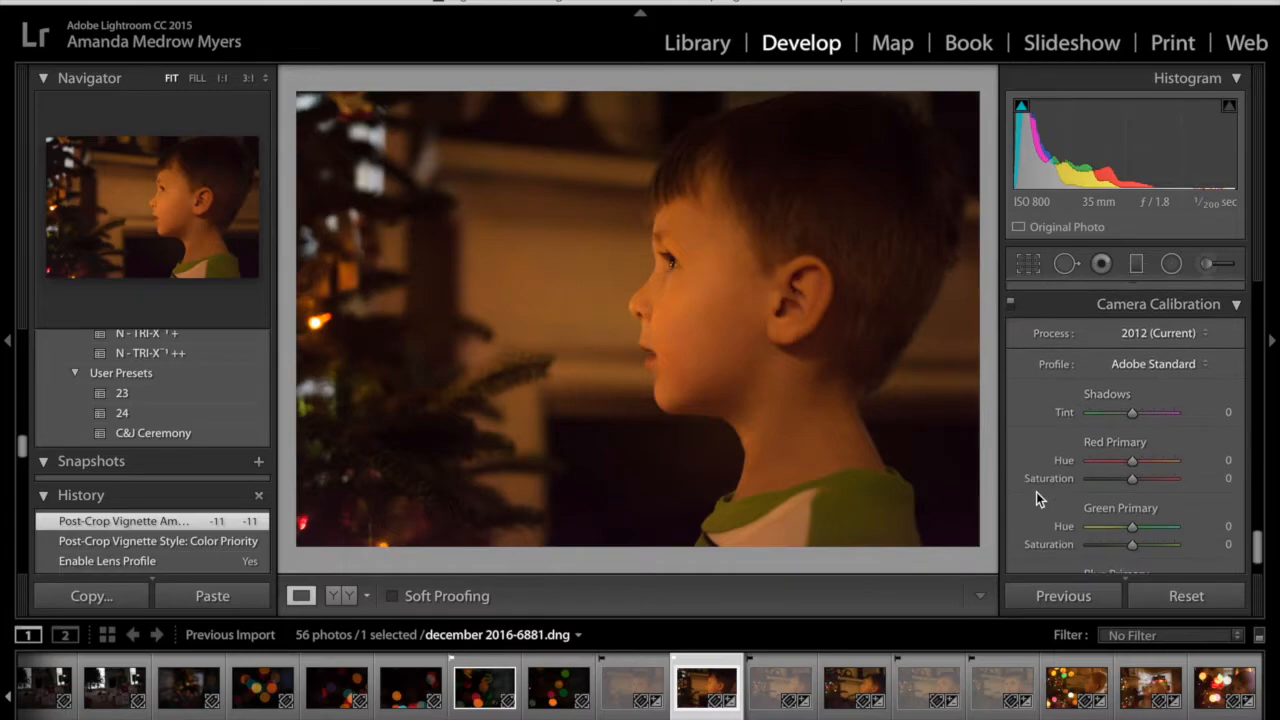
{"action": "scroll", "coordinate": [1036, 492], "scroll_direction": "up", "scroll_amount": 6}
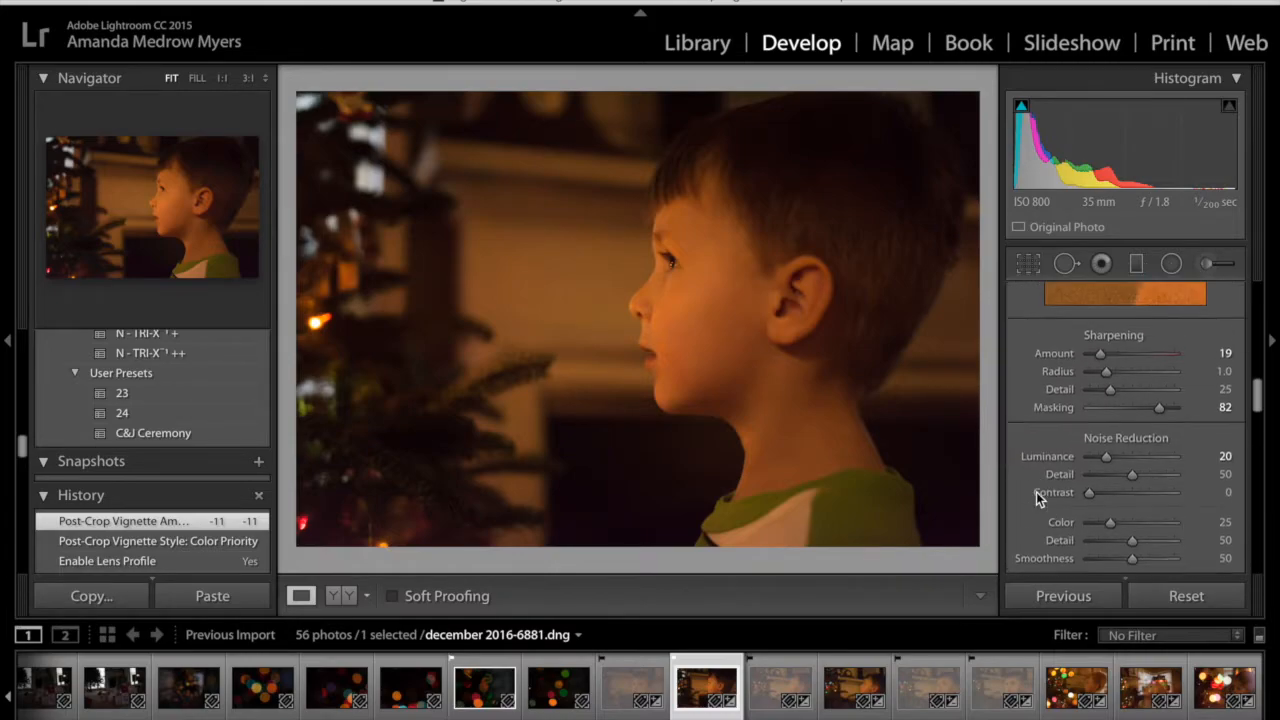
Open the bokeh lights photo december 2016-6878.dng and raise its exposure to +0.75
{"action": "left_click", "coordinate": [483, 693]}
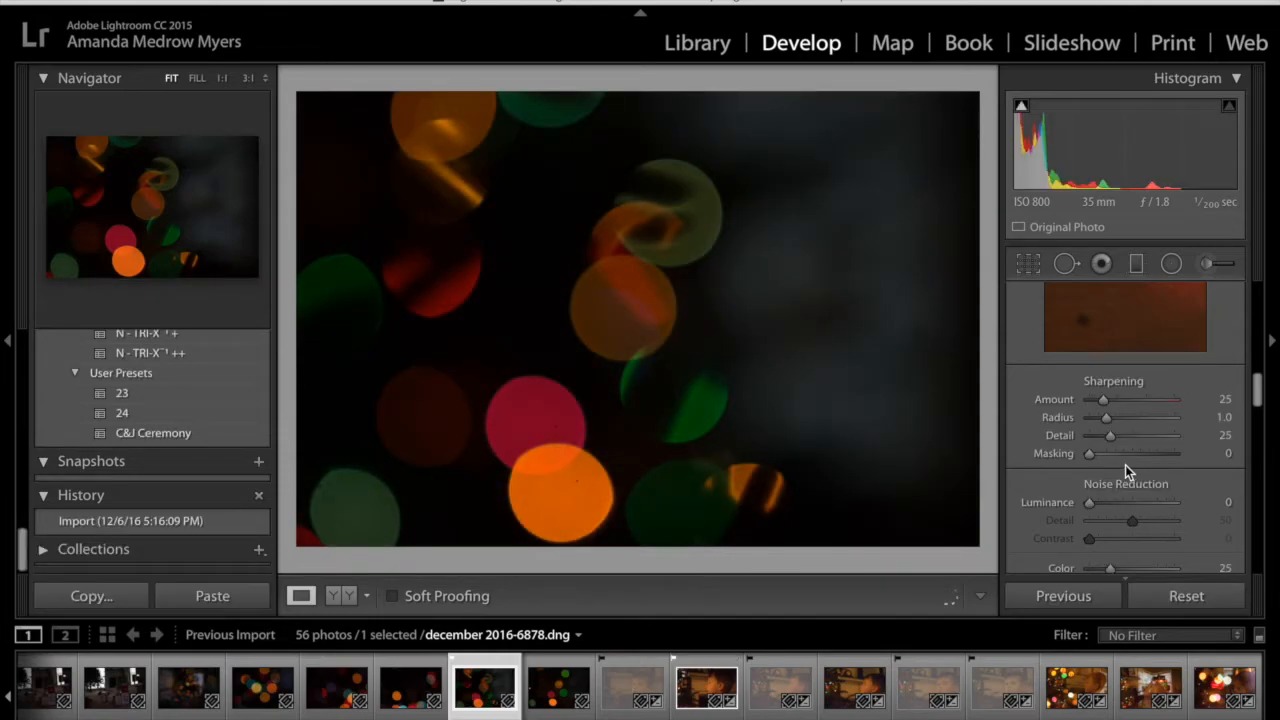
{"action": "scroll", "coordinate": [1125, 465], "scroll_direction": "up", "scroll_amount": 15}
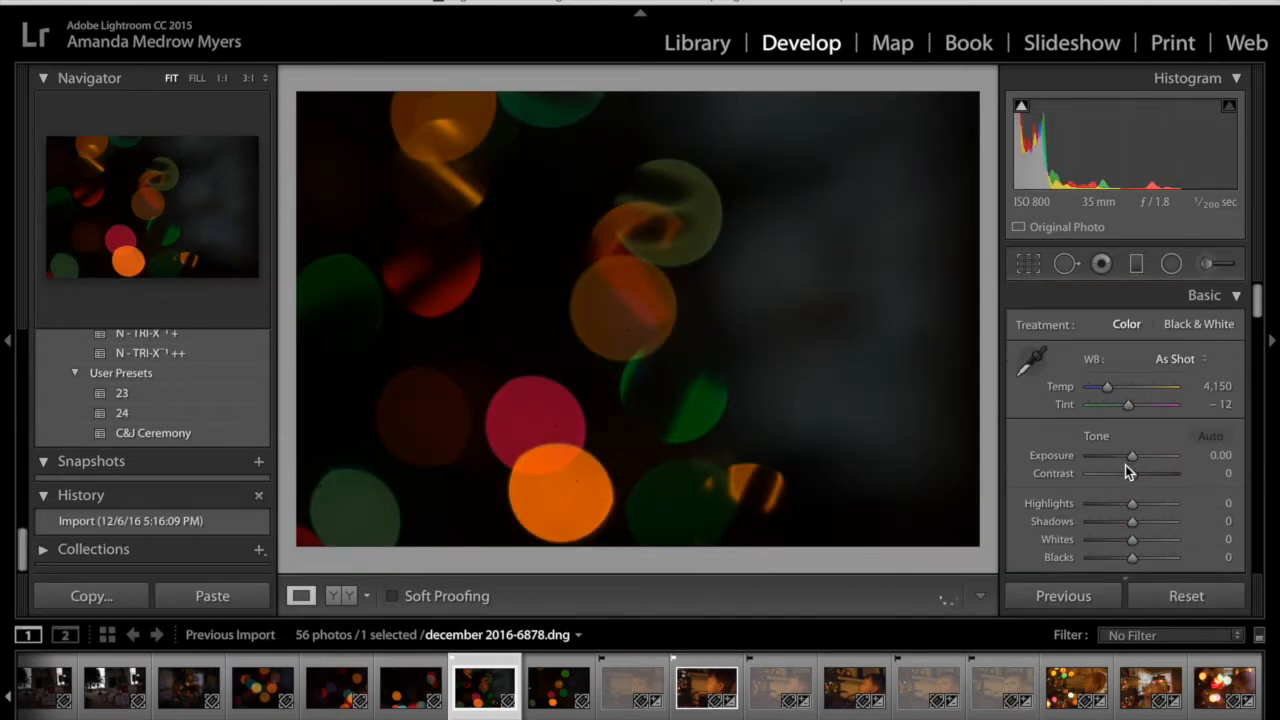
{"action": "scroll", "coordinate": [1125, 470], "scroll_direction": "down", "scroll_amount": 1}
{"action": "left_click_drag", "start_coordinate": [1133, 410], "coordinate": [1140, 413]}
Increase the bokeh photo's vibrance and saturation to +10 each
{"action": "scroll", "coordinate": [1138, 413], "scroll_direction": "down", "scroll_amount": 1}
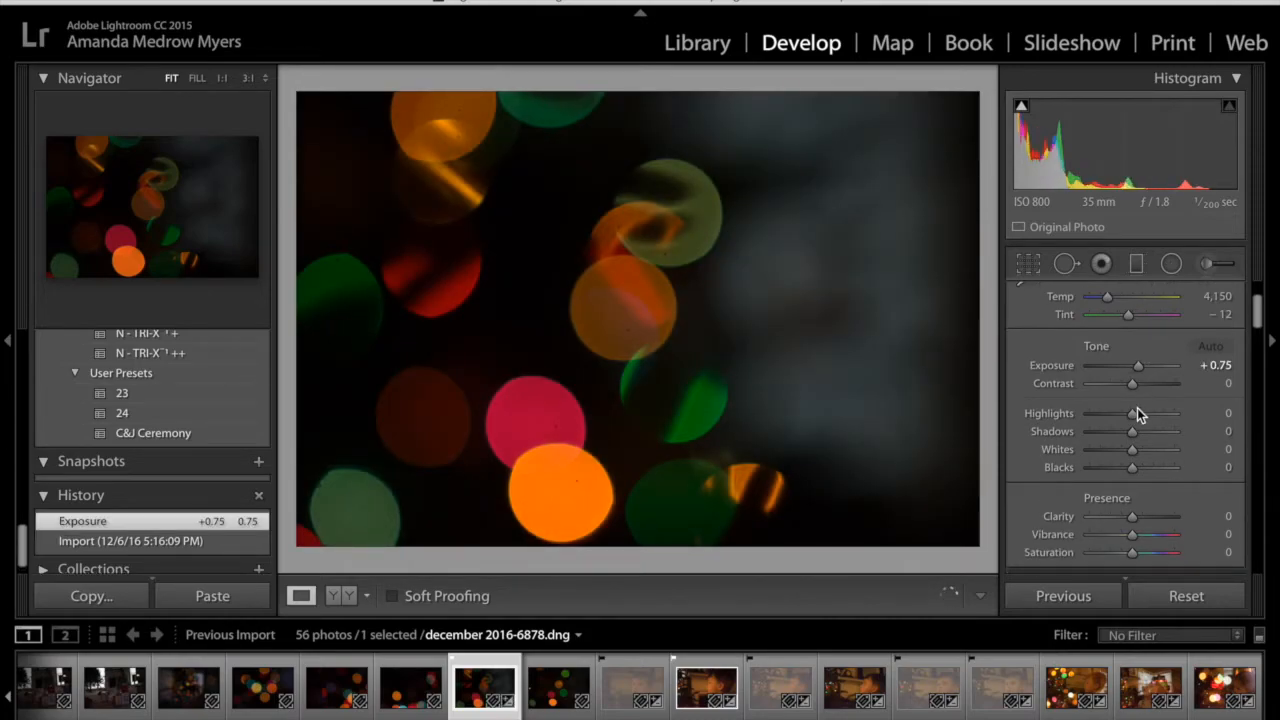
{"action": "scroll", "coordinate": [1135, 400], "scroll_direction": "down", "scroll_amount": 4}
{"action": "left_click_drag", "start_coordinate": [1132, 372], "coordinate": [1135, 372]}
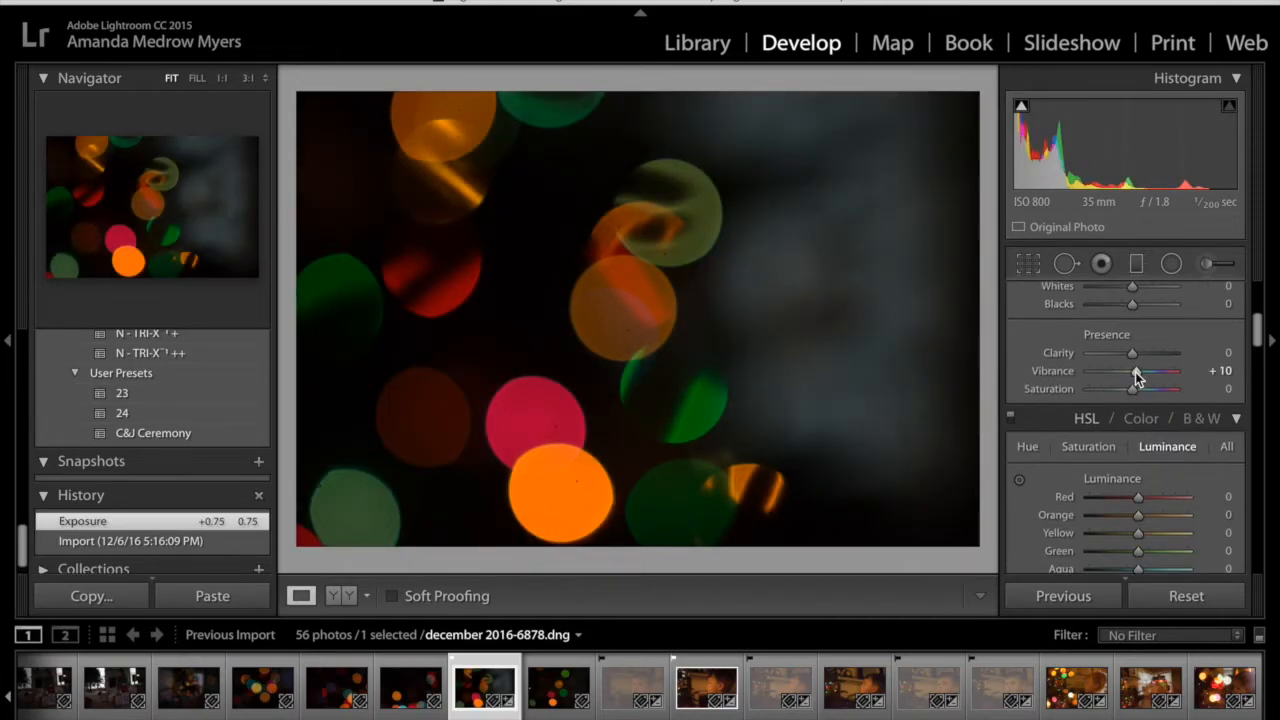
{"action": "left_click", "coordinate": [1135, 389]}
Set the bokeh photo's luminance noise reduction to 28
{"action": "scroll", "coordinate": [1135, 389], "scroll_direction": "down", "scroll_amount": 3}
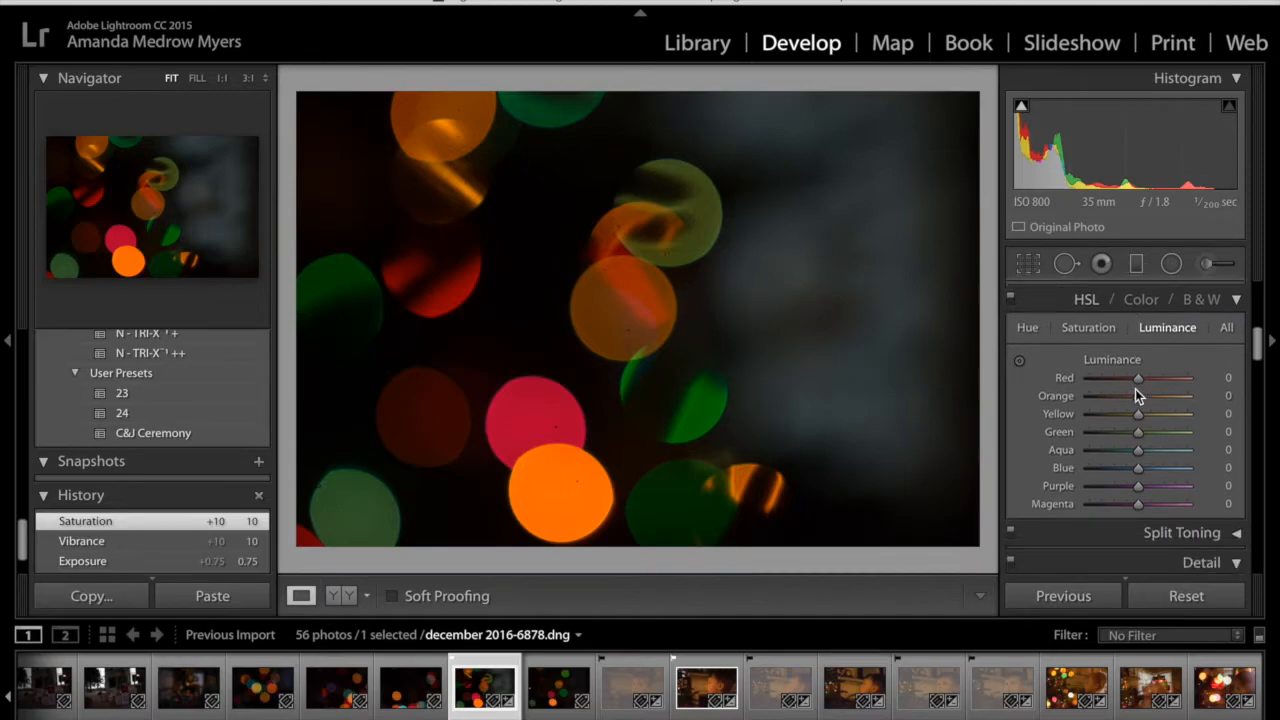
{"action": "scroll", "coordinate": [1142, 426], "scroll_direction": "down", "scroll_amount": 10}
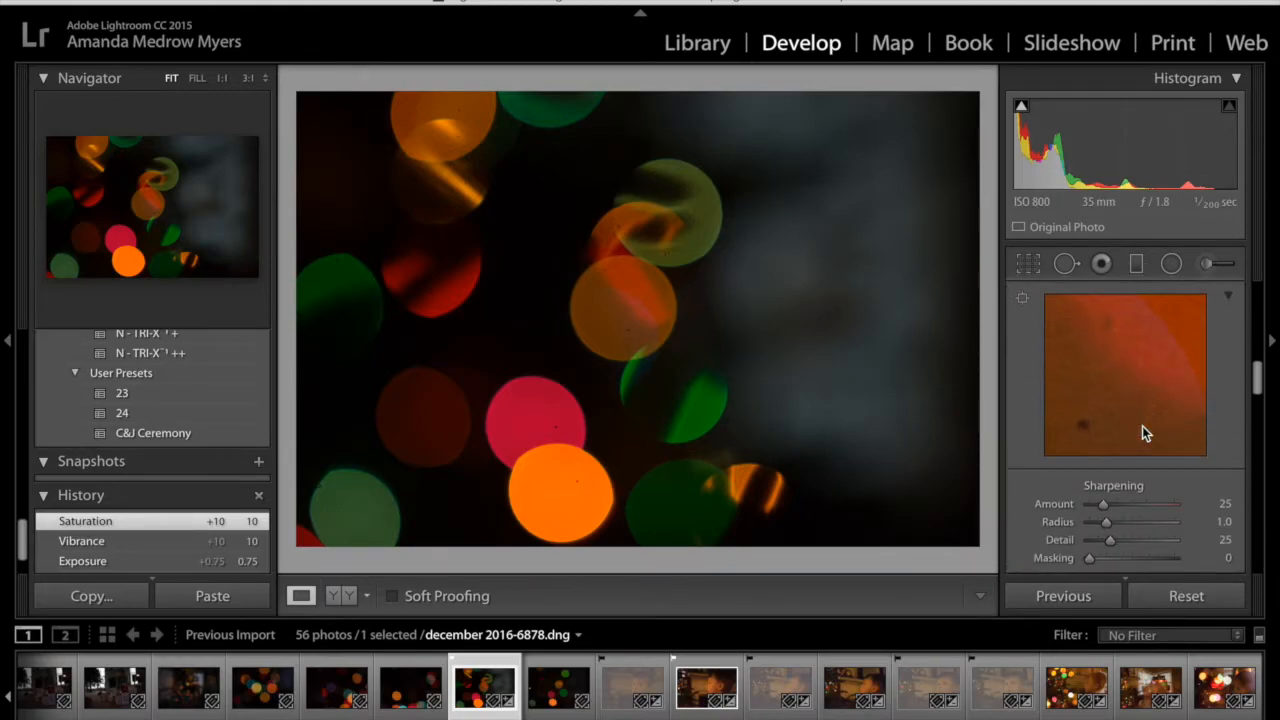
{"action": "left_click", "coordinate": [1104, 359]}
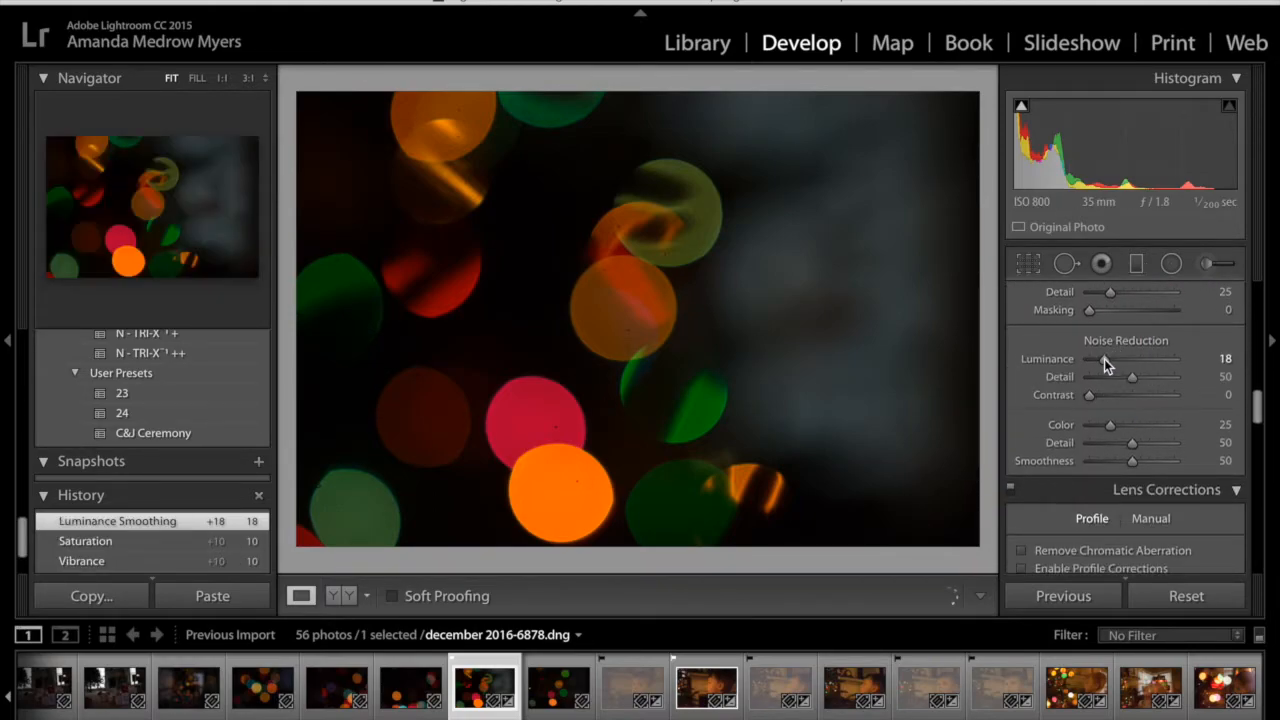
{"action": "left_click_drag", "start_coordinate": [1104, 359], "coordinate": [1113, 361]}
Select the bokeh photo together with the boy's portrait december 2016-6881.dng and open both as layers in Photoshop
{"action": "scroll", "coordinate": [1113, 365], "scroll_direction": "down", "scroll_amount": 3}
{"action": "scroll", "coordinate": [1113, 363], "scroll_direction": "down", "scroll_amount": 8}
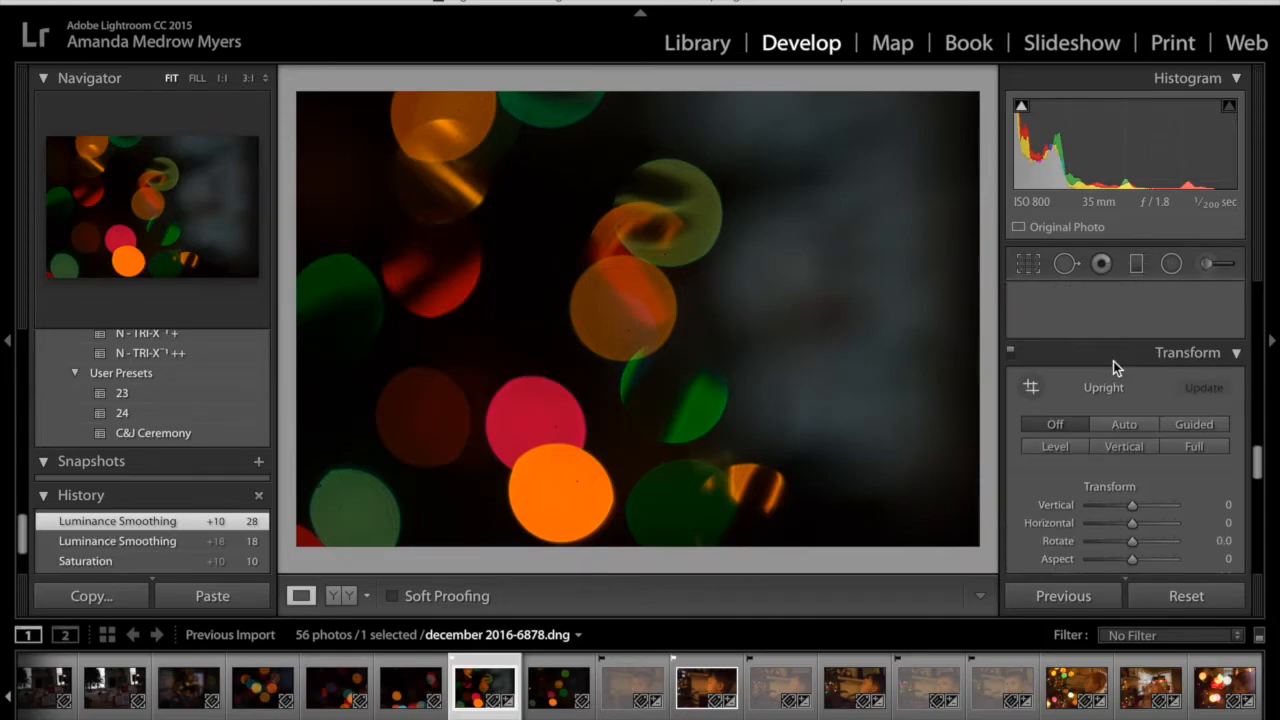
{"action": "scroll", "coordinate": [1113, 361], "scroll_direction": "down", "scroll_amount": 1}
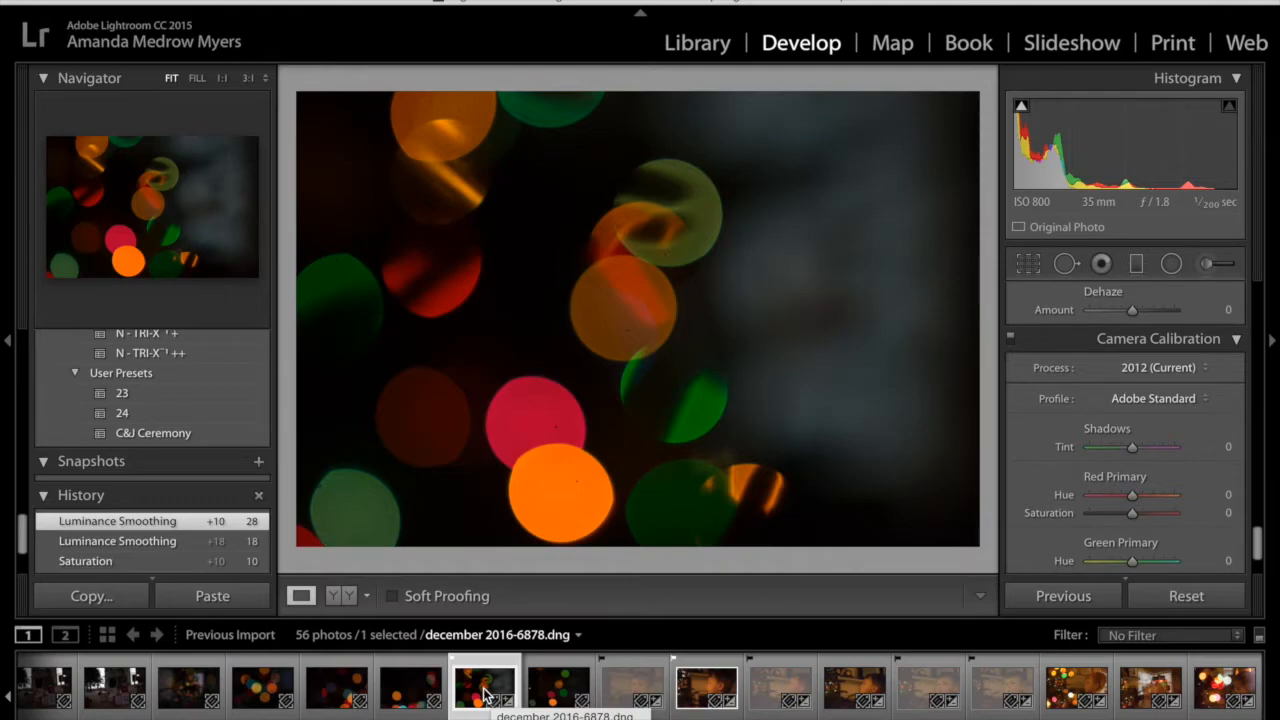
{"action": "left_click", "coordinate": [703, 692], "text": "ctrl"}
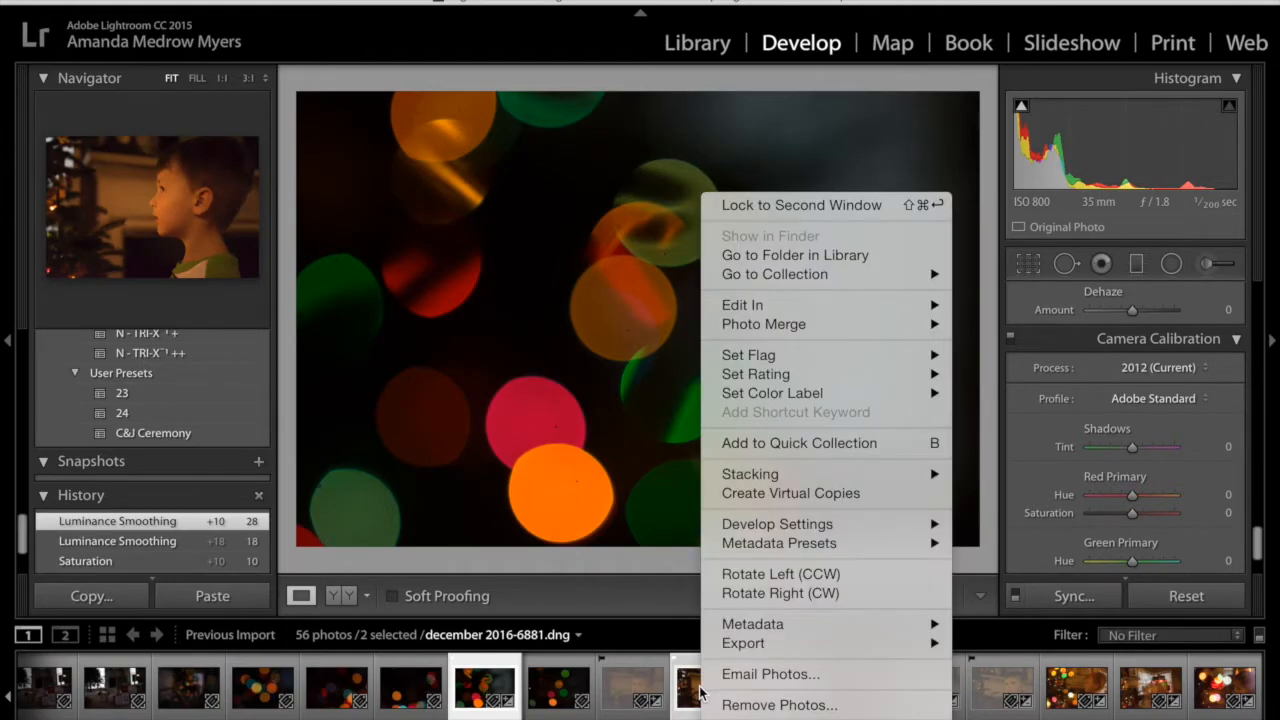
{"action": "mouse_move", "coordinate": [746, 306]}
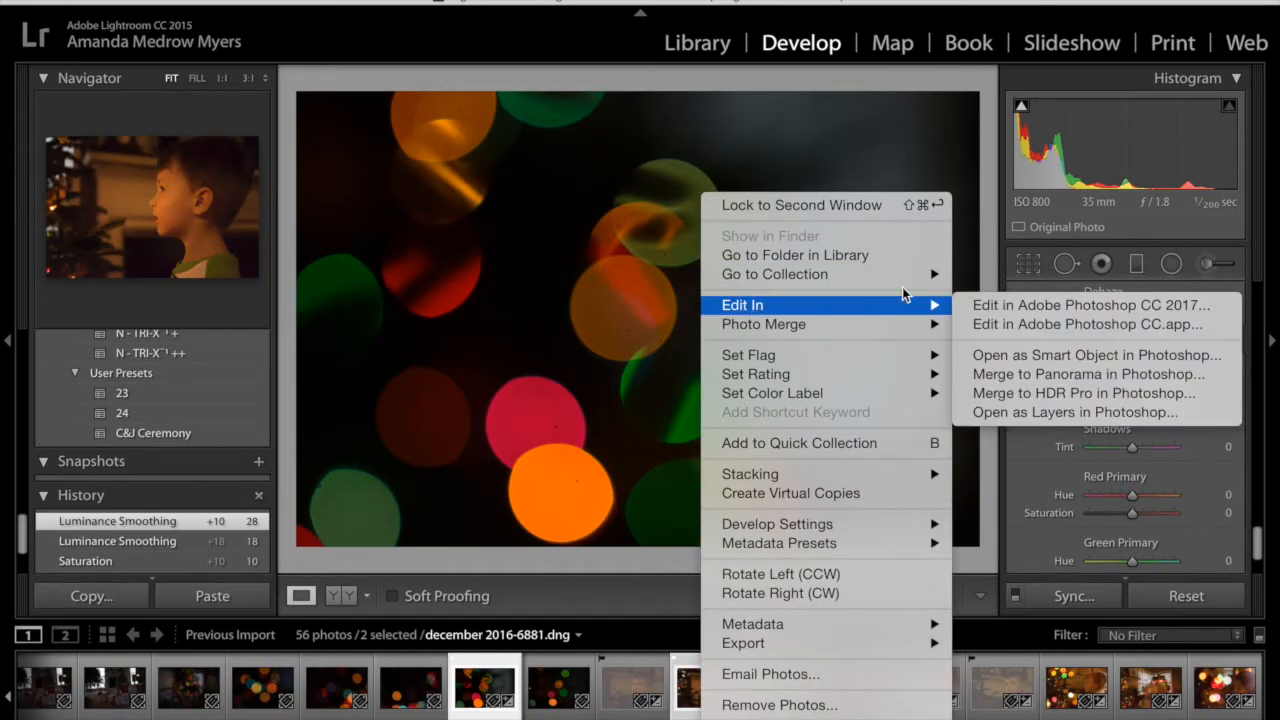
{"action": "left_click", "coordinate": [1017, 413]}
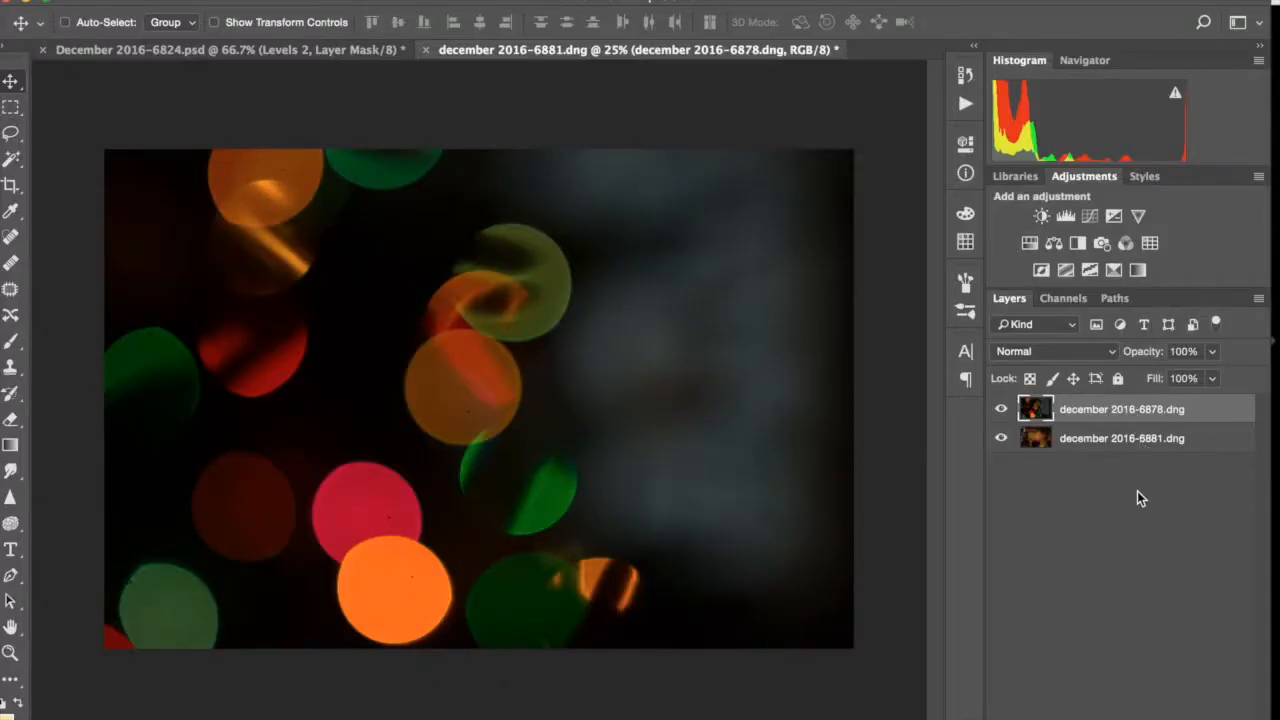
Check the portrait beneath the bokeh layer, and try the Screen blend mode on the bokeh layer
{"action": "left_click", "coordinate": [1002, 410]}
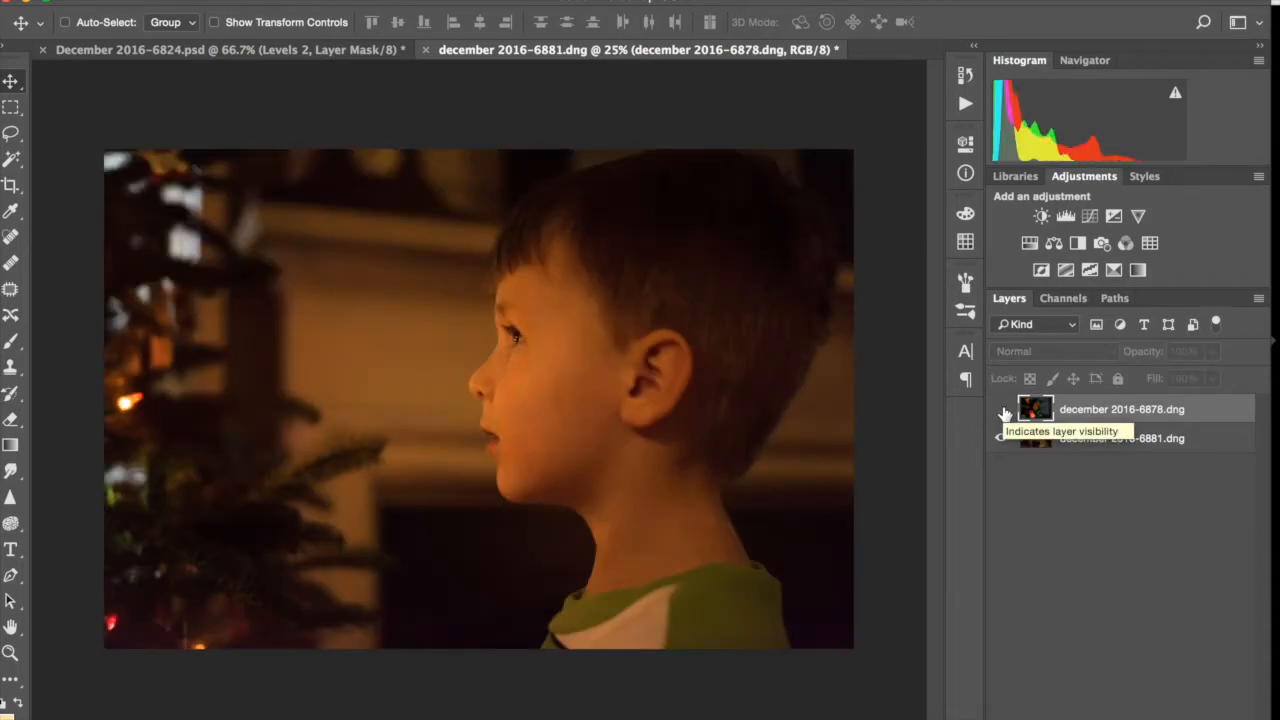
{"action": "left_click", "coordinate": [1002, 410]}
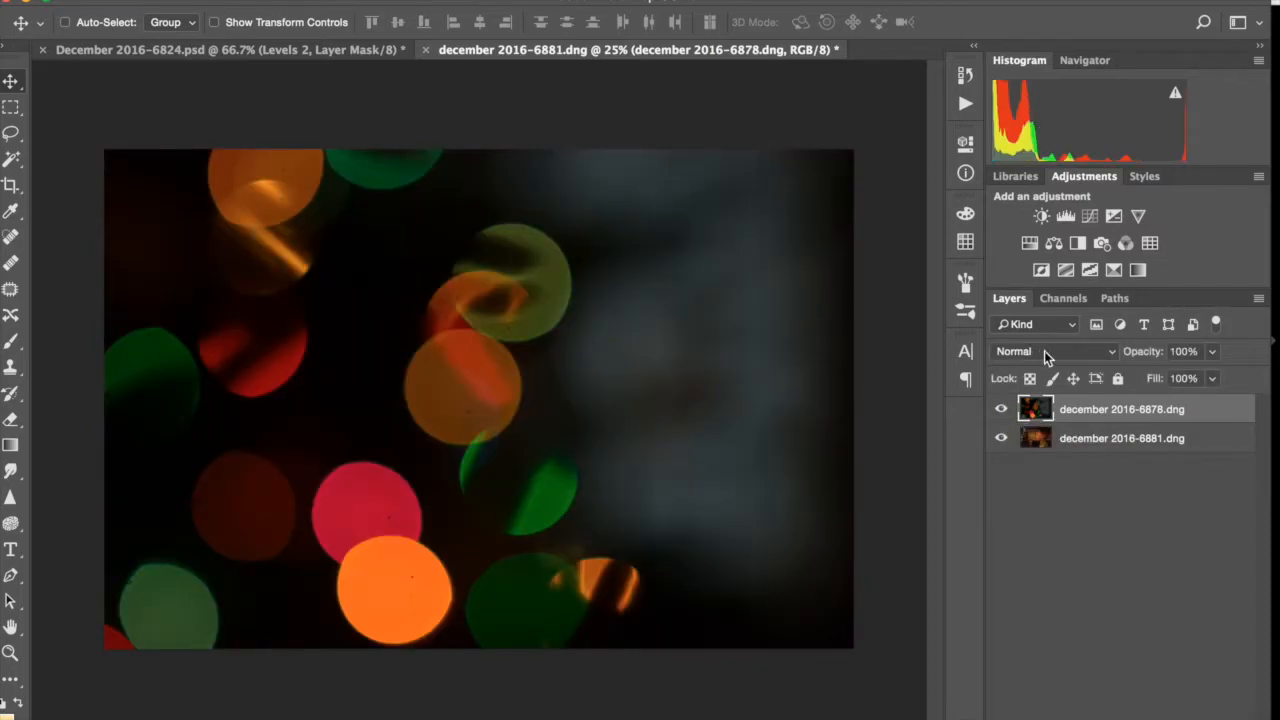
{"action": "left_click", "coordinate": [1046, 355]}
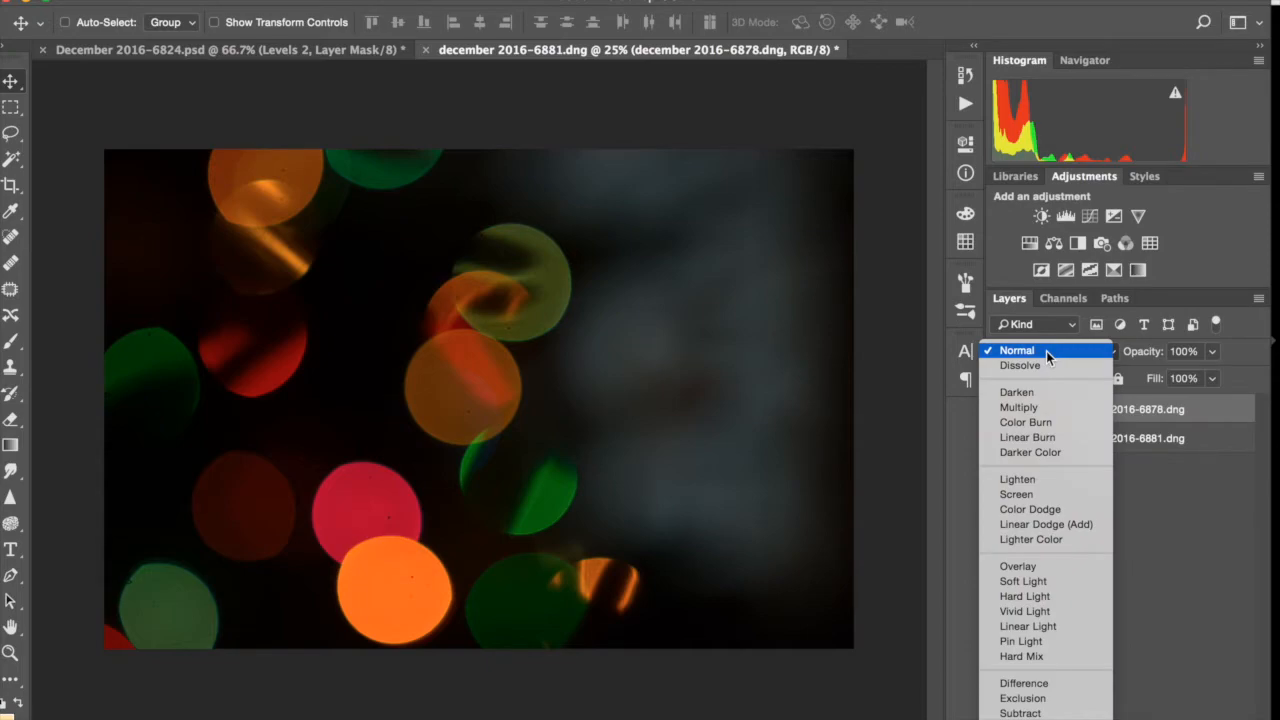
{"action": "scroll", "coordinate": [1040, 503], "scroll_direction": "down", "scroll_amount": 2}
{"action": "left_click", "coordinate": [1038, 498]}
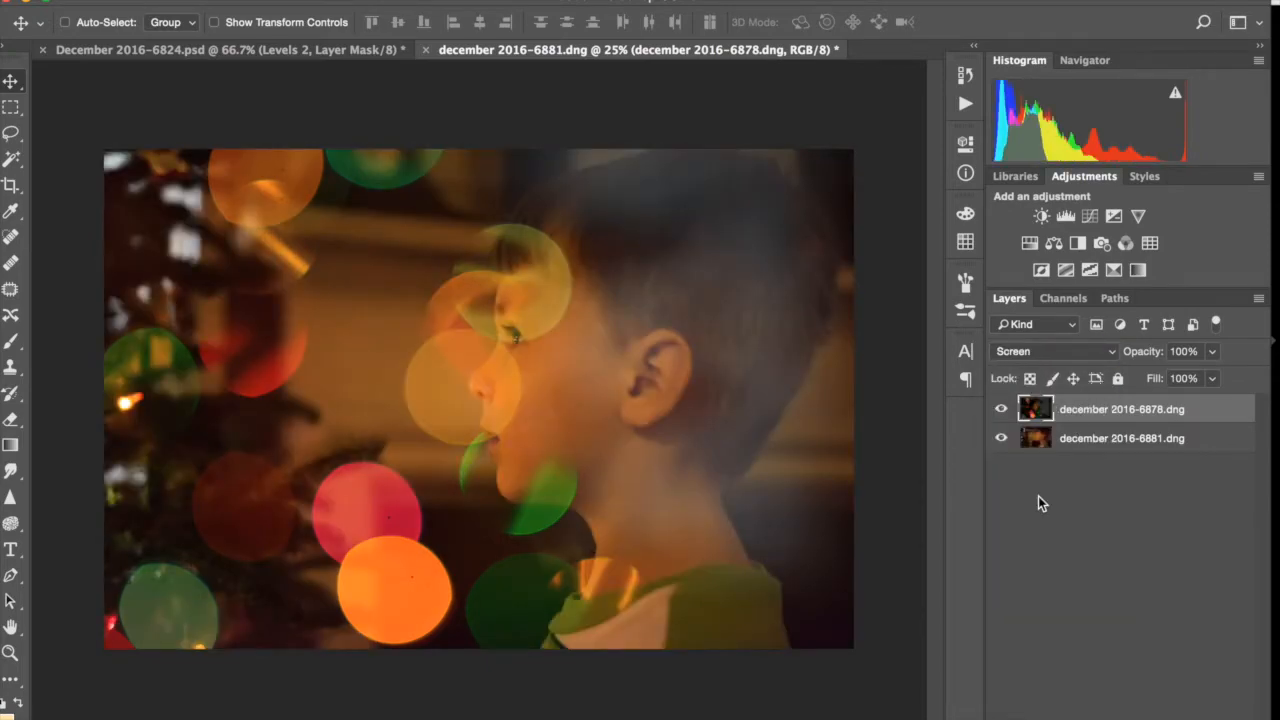
Compare the Lighten and Screen blend modes on the bokeh layer
{"action": "left_click", "coordinate": [1038, 355]}
{"action": "left_click", "coordinate": [1033, 338]}
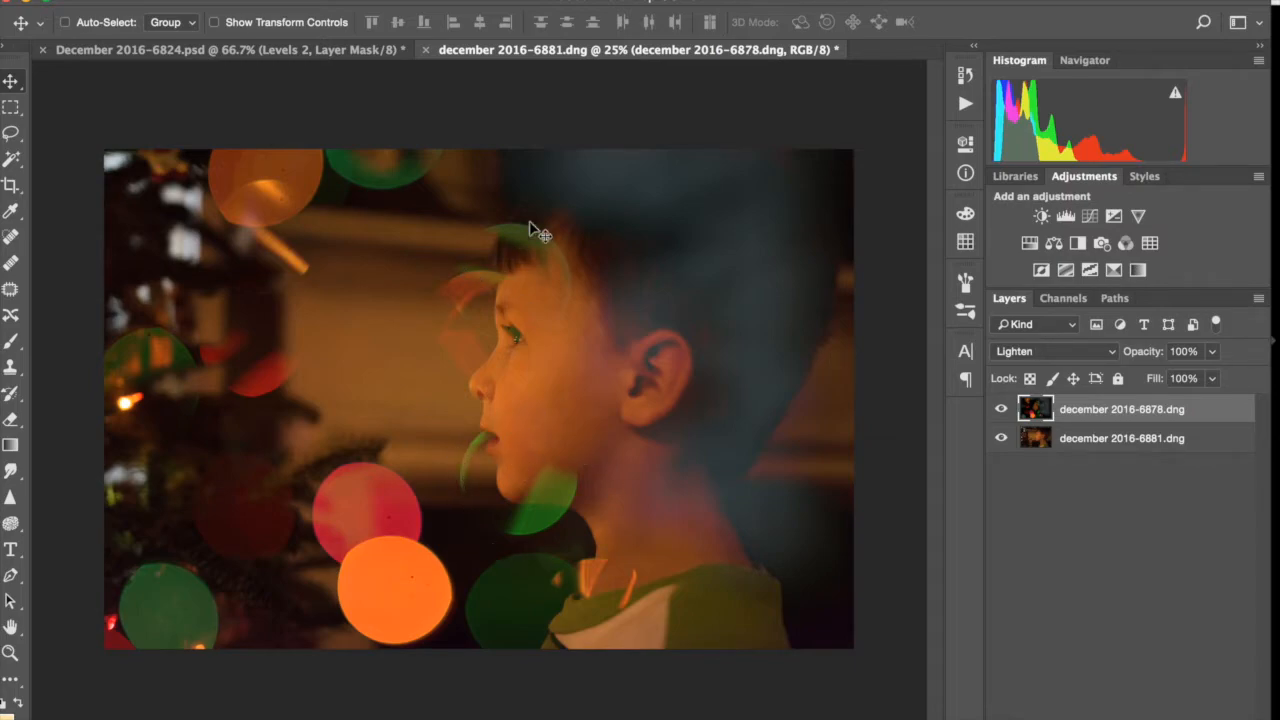
{"action": "left_click", "coordinate": [1070, 347]}
{"action": "left_click", "coordinate": [1071, 364]}
{"action": "left_click", "coordinate": [1061, 347]}
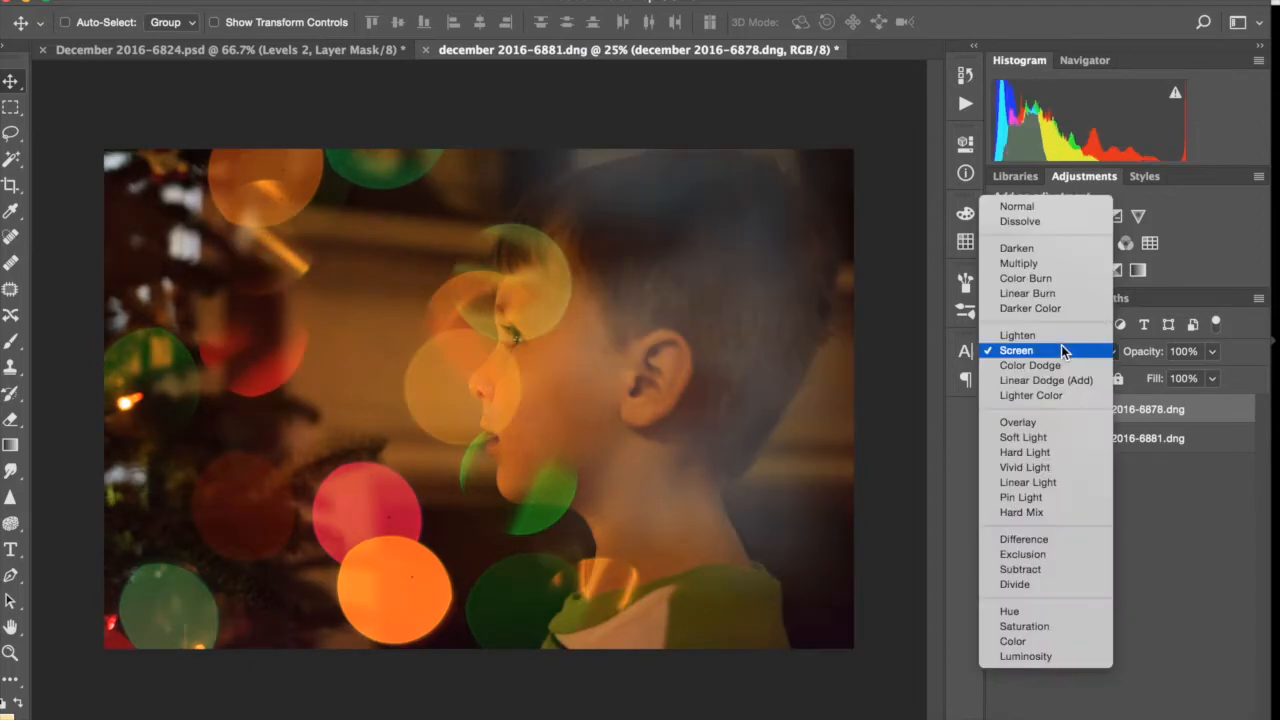
{"action": "left_click", "coordinate": [1060, 335]}
Try the Overlay, Soft Light and Hard Light blend modes on the bokeh layer
{"action": "left_click", "coordinate": [1060, 350]}
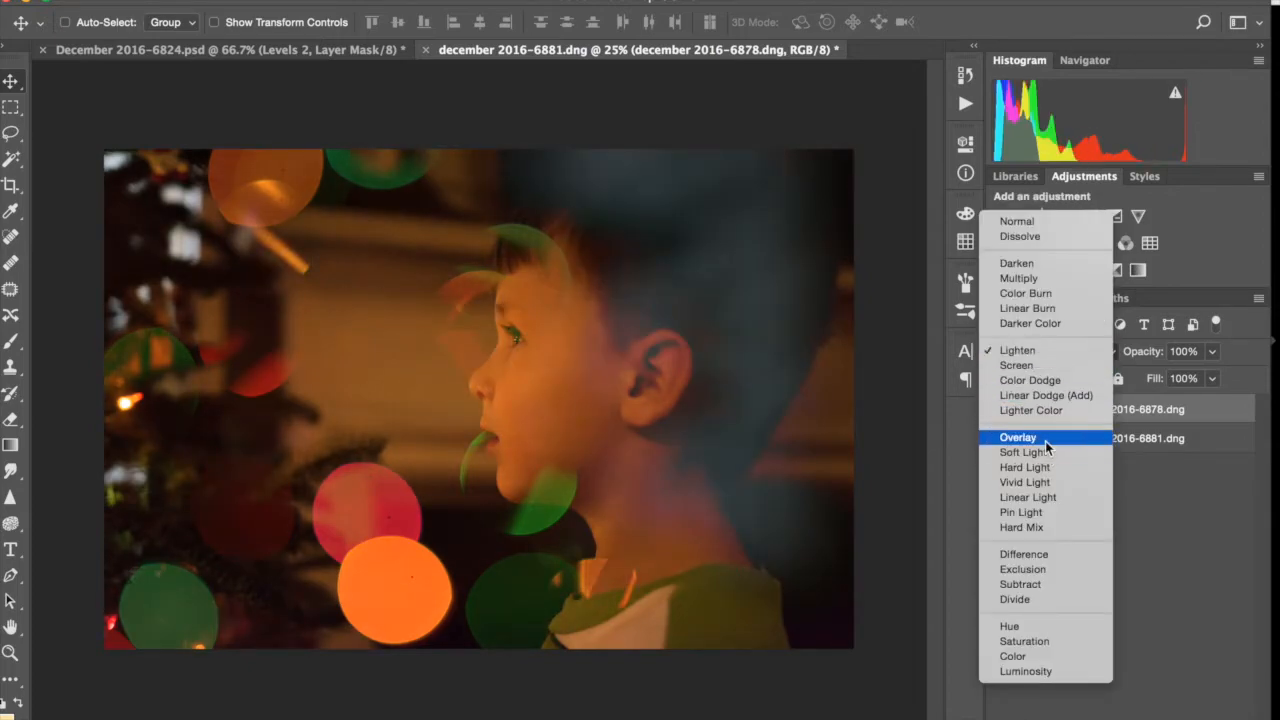
{"action": "left_click", "coordinate": [1045, 440]}
{"action": "left_click", "coordinate": [1043, 356]}
{"action": "left_click", "coordinate": [1050, 369]}
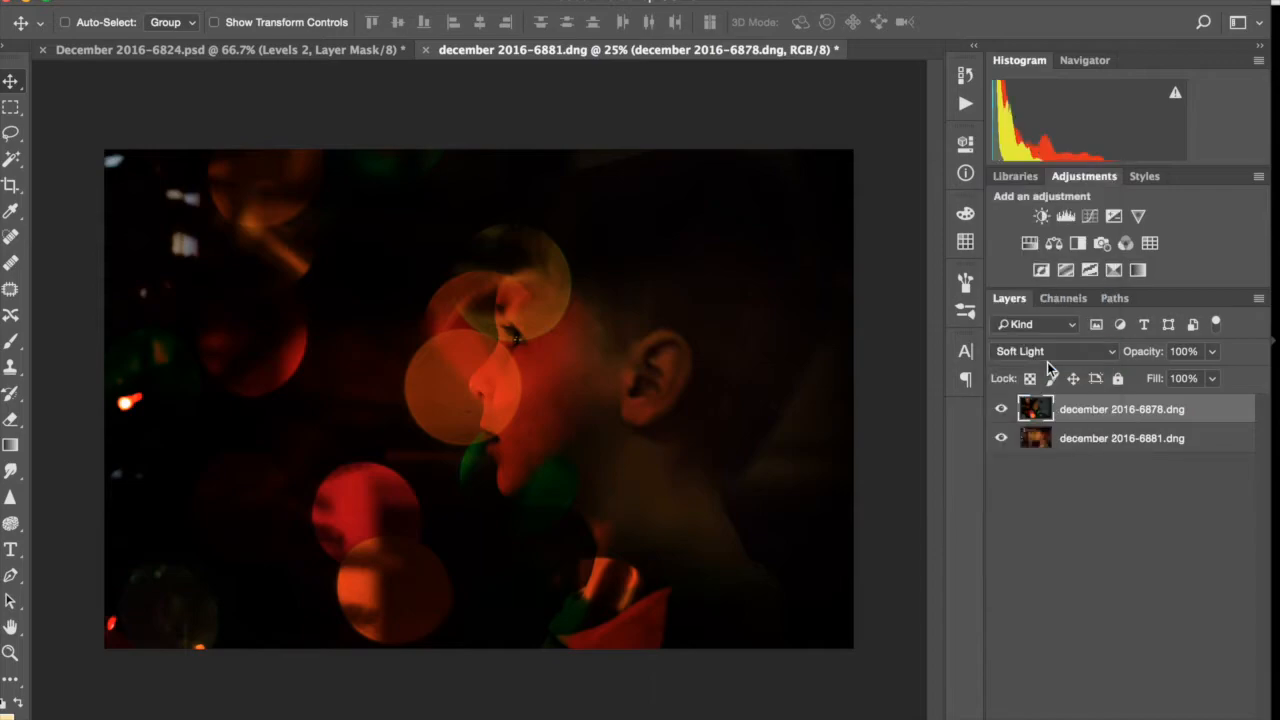
{"action": "left_click", "coordinate": [1050, 355]}
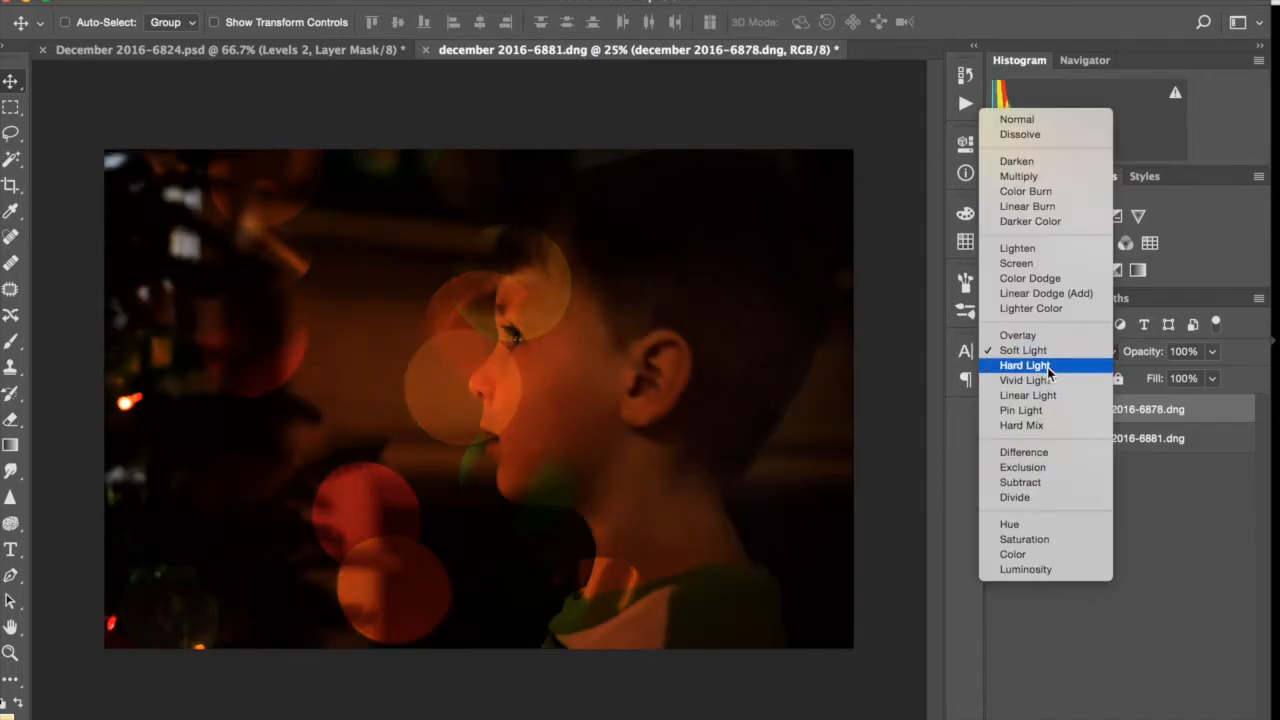
{"action": "left_click", "coordinate": [1047, 367]}
Try the Difference, Exclusion, Subtract and Divide blend modes on the bokeh layer
{"action": "left_click", "coordinate": [1050, 353]}
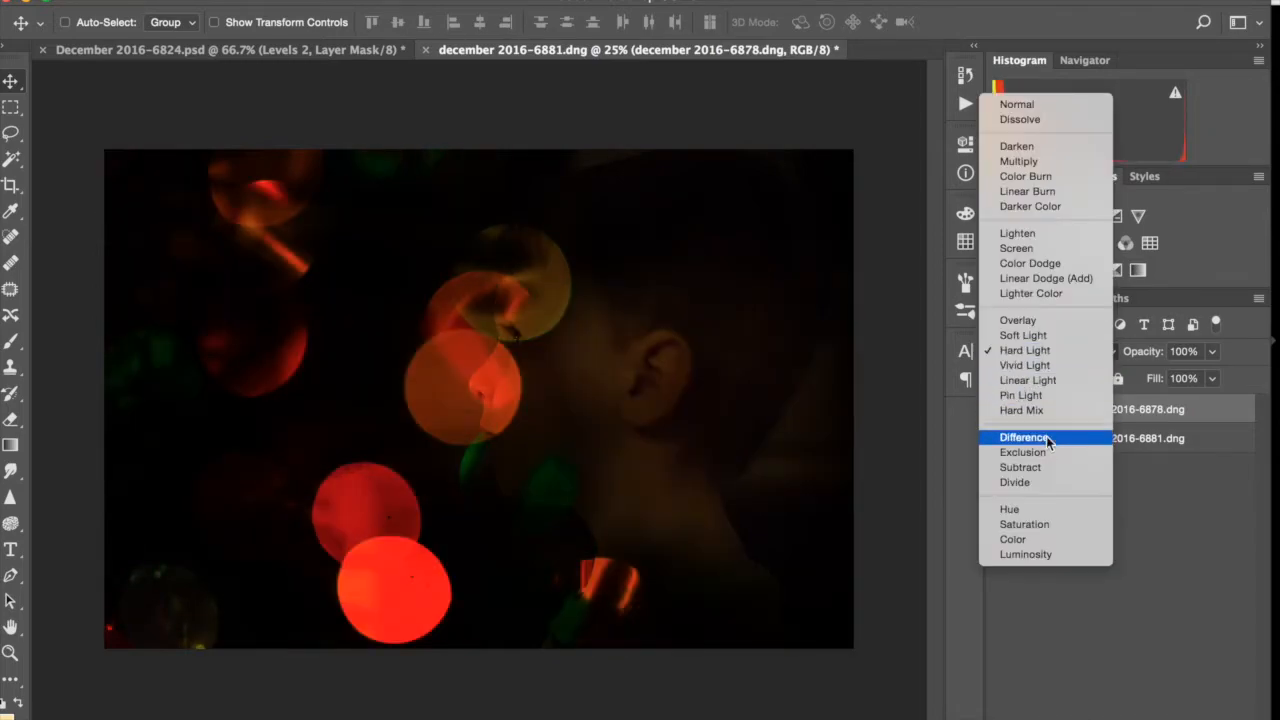
{"action": "left_click", "coordinate": [1046, 439]}
{"action": "left_click", "coordinate": [1046, 362]}
{"action": "left_click", "coordinate": [1044, 366]}
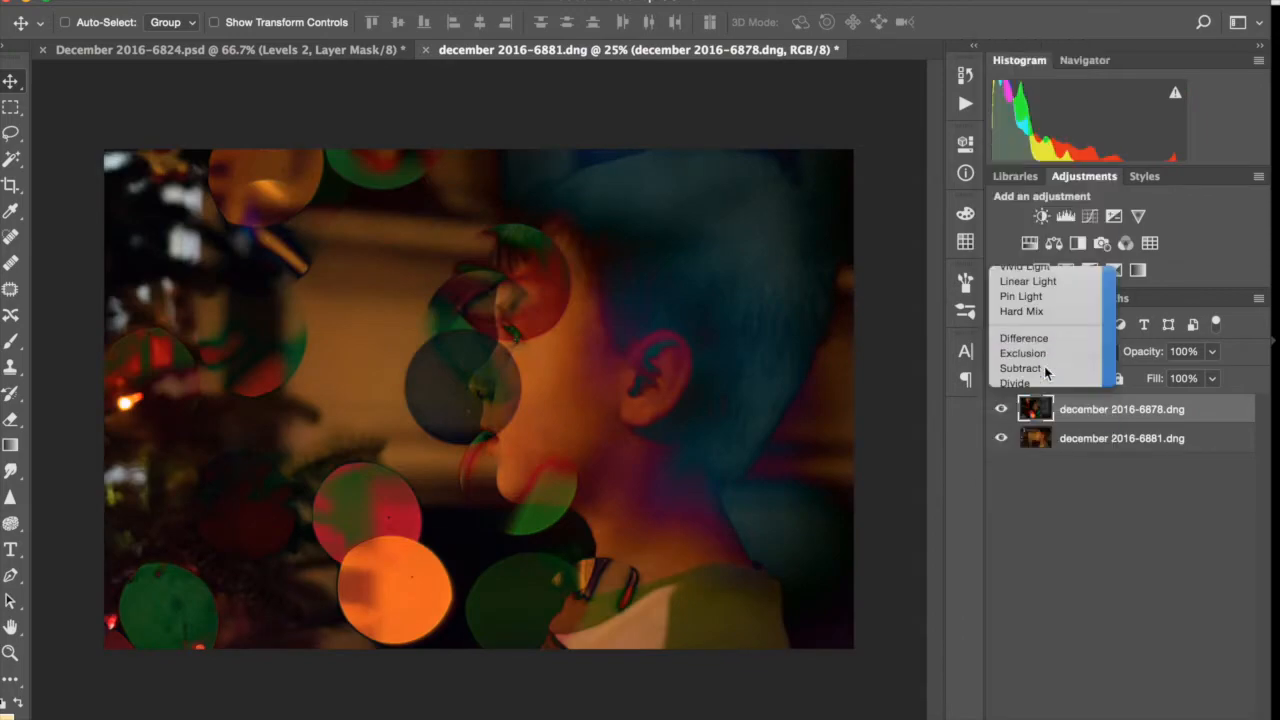
{"action": "left_click", "coordinate": [1046, 353]}
{"action": "left_click", "coordinate": [1042, 368]}
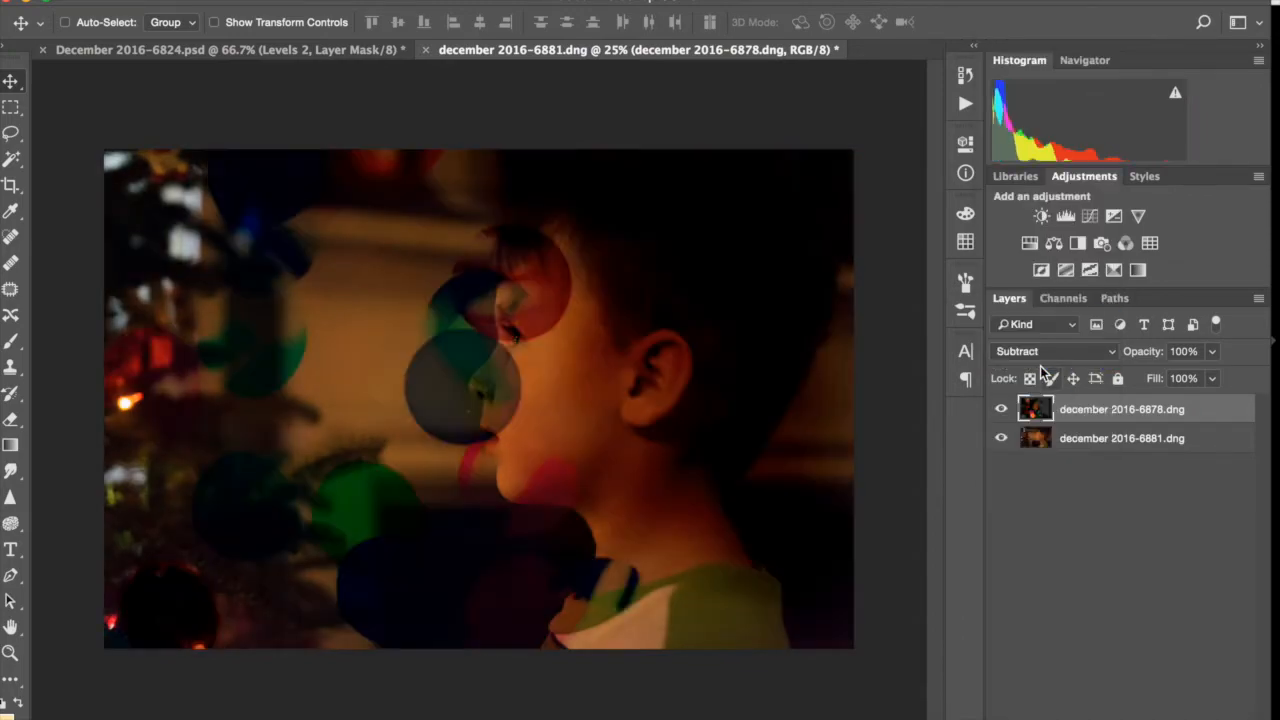
{"action": "left_click", "coordinate": [1042, 366]}
{"action": "left_click", "coordinate": [1040, 364]}
Try the Luminosity, Color, Saturation and Hue blend modes on the bokeh layer
{"action": "left_click", "coordinate": [1040, 353]}
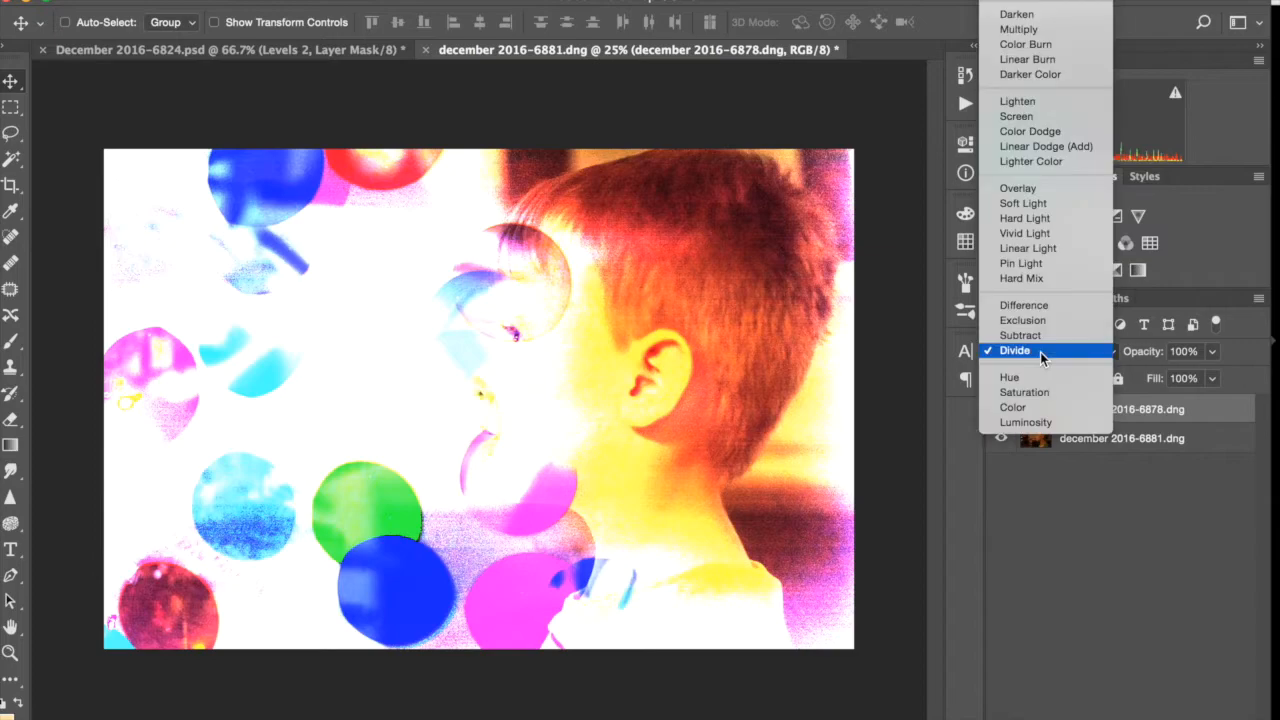
{"action": "left_click", "coordinate": [1040, 422]}
{"action": "left_click", "coordinate": [1041, 352]}
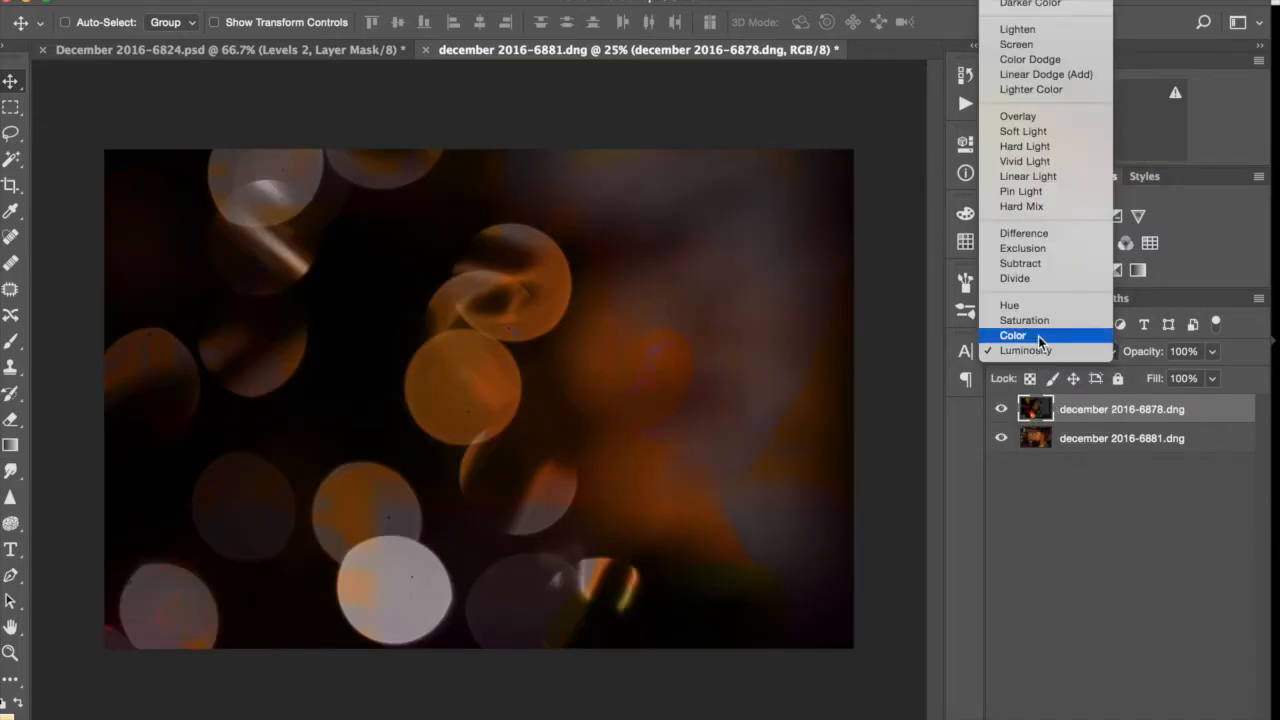
{"action": "left_click", "coordinate": [1040, 336]}
{"action": "left_click", "coordinate": [1040, 352]}
{"action": "left_click", "coordinate": [1038, 337]}
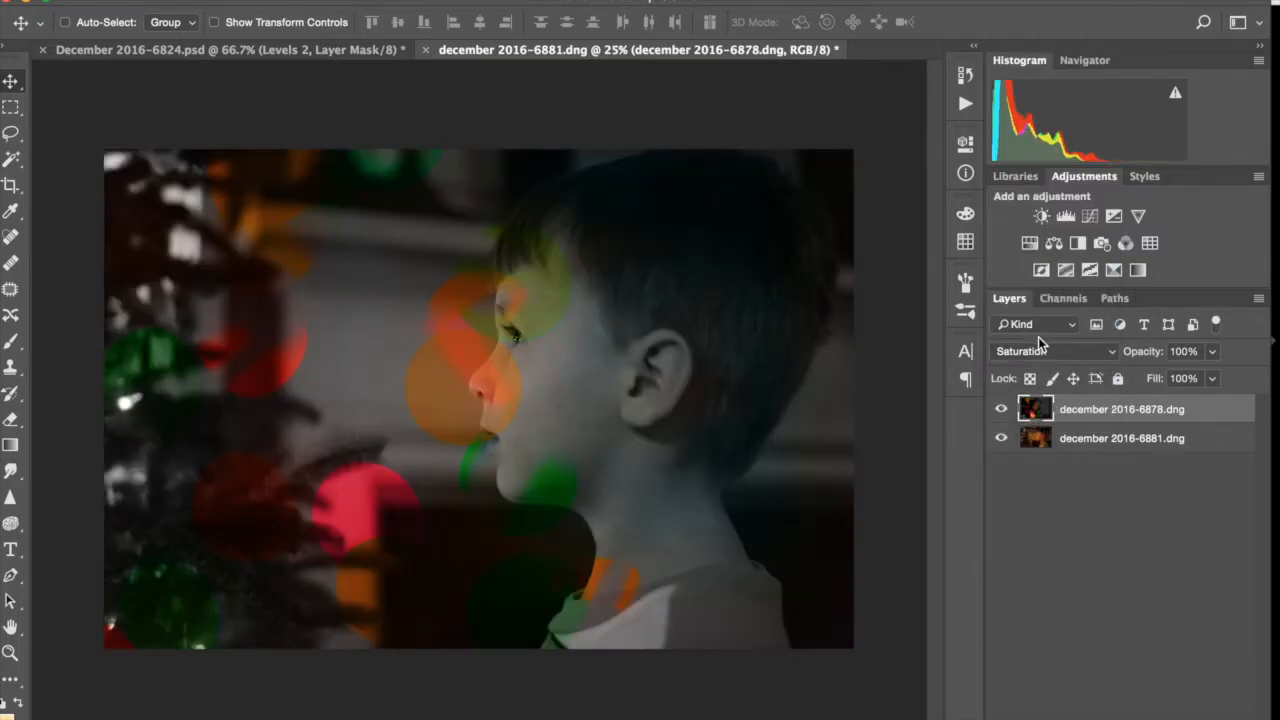
{"action": "left_click", "coordinate": [1051, 349]}
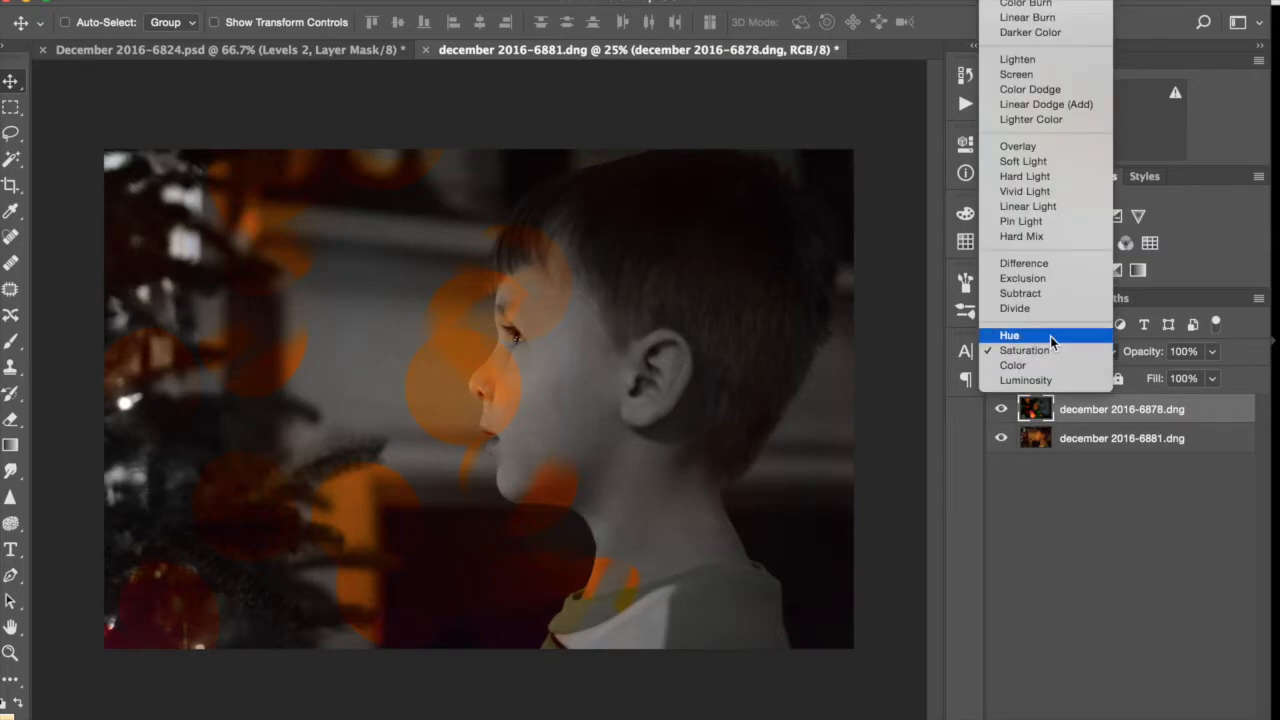
{"action": "left_click", "coordinate": [1050, 336]}
Set the bokeh layer's blend mode to Lighten and hide the layer with a black layer mask
{"action": "left_click", "coordinate": [1053, 350]}
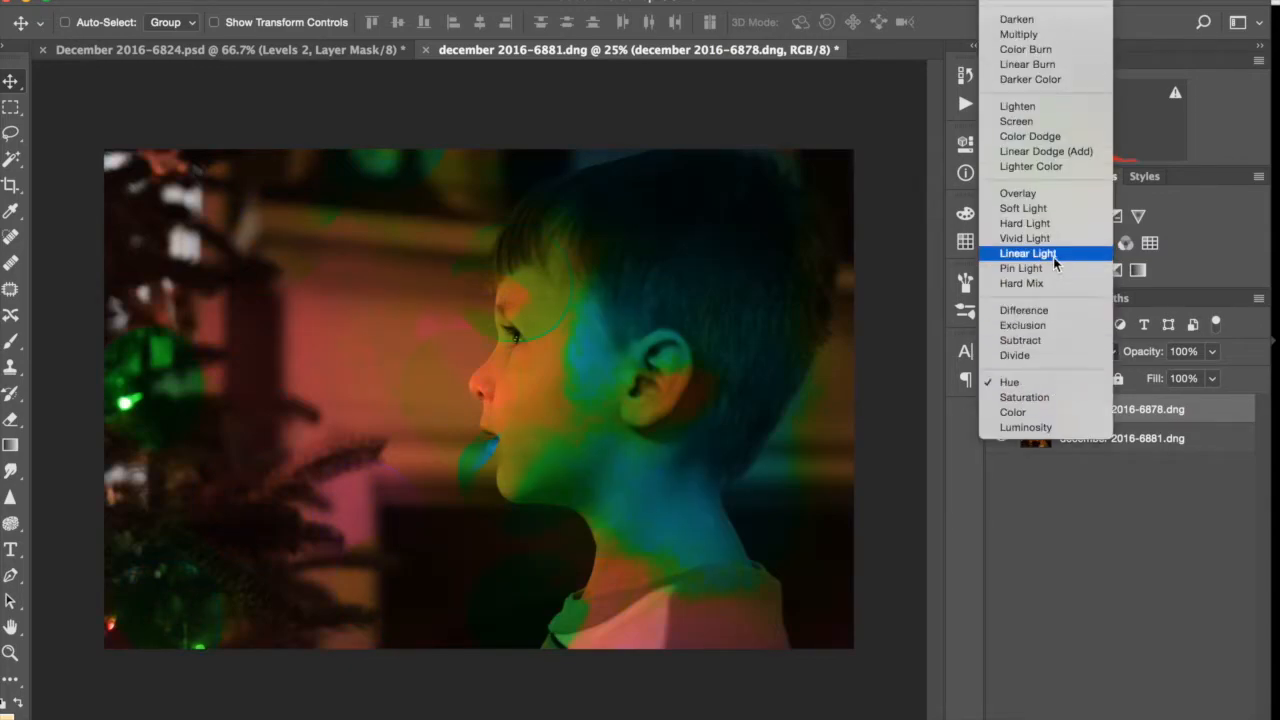
{"action": "left_click", "coordinate": [1055, 106]}
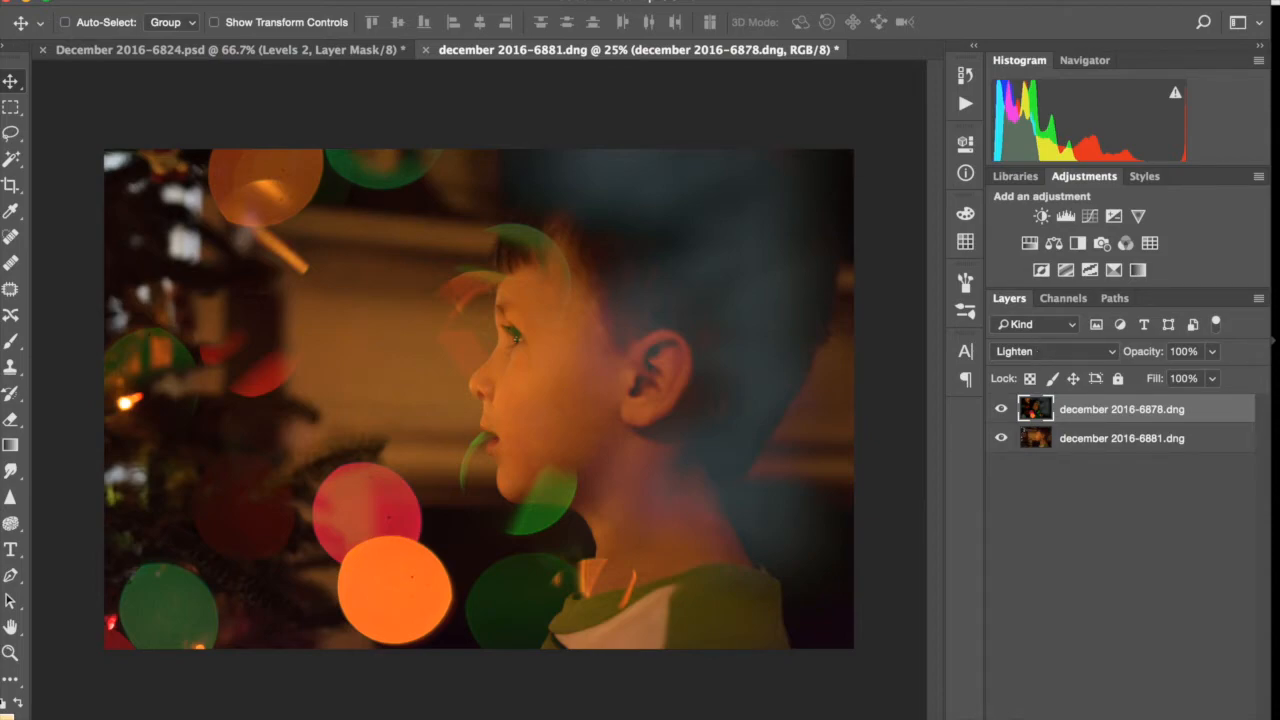
{"action": "left_click", "coordinate": [1101, 718], "text": "alt"}
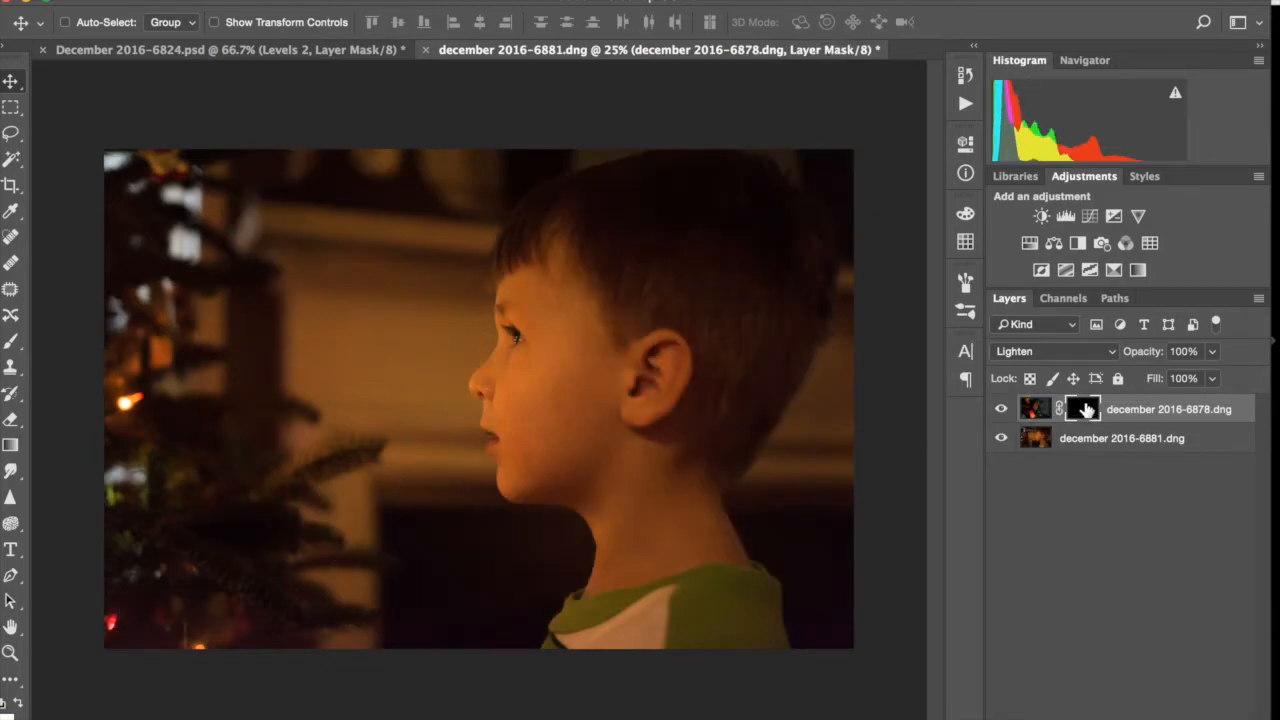
Paint on the mask with a 1300-pixel brush, raising flow to 60%, to reveal bokeh over the tree, and compare with the layer hidden
{"action": "key", "text": "b"}
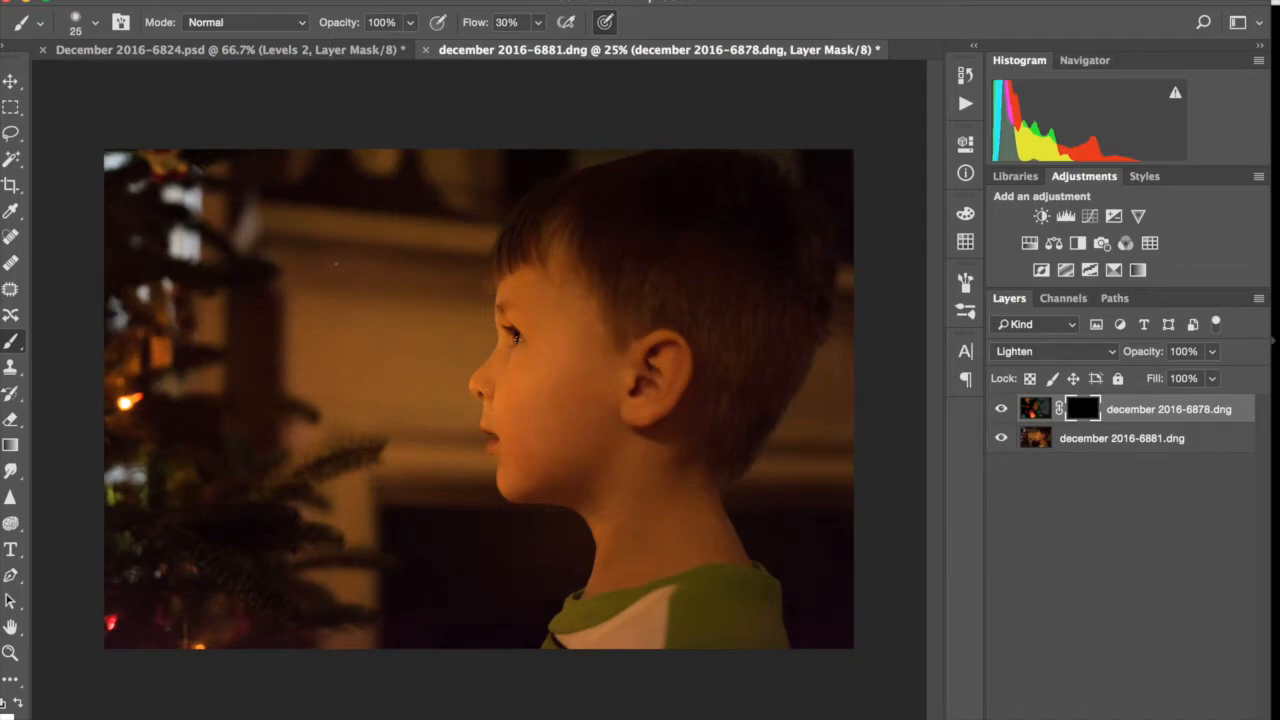
{"action": "key", "text": "bracketright"}
{"action": "key", "text": "bracketright"}
{"action": "key", "text": "bracketright"}
{"action": "key", "text": "bracketright"}
{"action": "key", "text": "bracketright"}
{"action": "key", "text": "bracketright"}
{"action": "key", "text": "bracketright"}
{"action": "key", "text": "bracketright"}
{"action": "key", "text": "bracketright"}
{"action": "key", "text": "bracketright"}
{"action": "key", "text": "bracketright"}
{"action": "key", "text": "bracketright"}
{"action": "key", "text": "bracketright"}
{"action": "key", "text": "bracketright"}
{"action": "key", "text": "bracketright"}
{"action": "key", "text": "bracketright"}
{"action": "key", "text": "bracketright"}
{"action": "key", "text": "bracketright"}
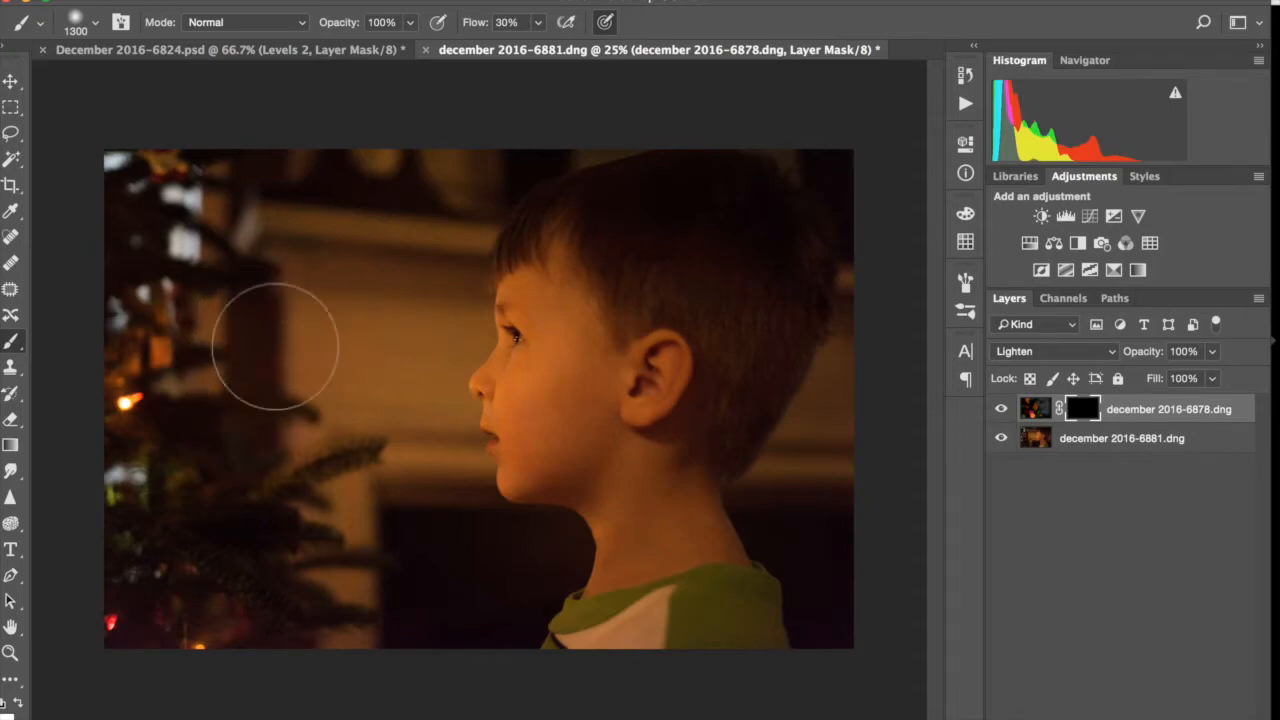
{"action": "mouse_move", "coordinate": [275, 347]}
{"action": "left_mouse_down"}
{"action": "mouse_move", "coordinate": [187, 451]}
{"action": "mouse_move", "coordinate": [246, 457]}
{"action": "mouse_move", "coordinate": [245, 357]}
{"action": "mouse_move", "coordinate": [220, 359]}
{"action": "mouse_move", "coordinate": [231, 307]}
{"action": "mouse_move", "coordinate": [268, 374]}
{"action": "mouse_move", "coordinate": [272, 274]}
{"action": "mouse_move", "coordinate": [295, 210]}
{"action": "mouse_move", "coordinate": [283, 169]}
{"action": "mouse_move", "coordinate": [240, 249]}
{"action": "mouse_move", "coordinate": [200, 241]}
{"action": "mouse_move", "coordinate": [163, 451]}
{"action": "mouse_move", "coordinate": [144, 389]}
{"action": "mouse_move", "coordinate": [262, 517]}
{"action": "mouse_move", "coordinate": [227, 428]}
{"action": "mouse_move", "coordinate": [224, 538]}
{"action": "mouse_move", "coordinate": [193, 500]}
{"action": "mouse_move", "coordinate": [192, 452]}
{"action": "left_mouse_up"}
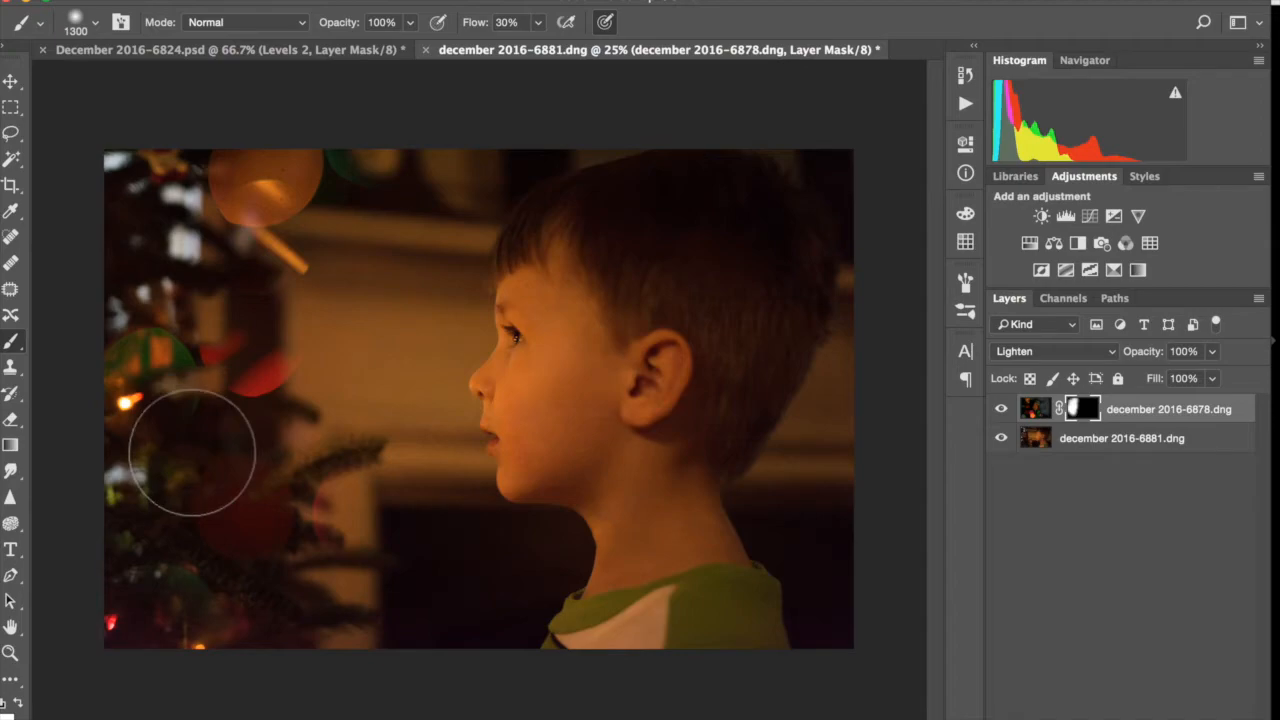
{"action": "mouse_move", "coordinate": [192, 452]}
{"action": "left_mouse_down"}
{"action": "mouse_move", "coordinate": [169, 401]}
{"action": "mouse_move", "coordinate": [144, 403]}
{"action": "mouse_move", "coordinate": [152, 383]}
{"action": "mouse_move", "coordinate": [210, 433]}
{"action": "mouse_move", "coordinate": [200, 391]}
{"action": "mouse_move", "coordinate": [261, 468]}
{"action": "mouse_move", "coordinate": [324, 607]}
{"action": "mouse_move", "coordinate": [240, 535]}
{"action": "mouse_move", "coordinate": [308, 528]}
{"action": "mouse_move", "coordinate": [362, 577]}
{"action": "mouse_move", "coordinate": [374, 572]}
{"action": "mouse_move", "coordinate": [367, 547]}
{"action": "mouse_move", "coordinate": [434, 628]}
{"action": "mouse_move", "coordinate": [360, 495]}
{"action": "mouse_move", "coordinate": [368, 478]}
{"action": "mouse_move", "coordinate": [295, 535]}
{"action": "mouse_move", "coordinate": [210, 568]}
{"action": "mouse_move", "coordinate": [178, 498]}
{"action": "mouse_move", "coordinate": [143, 584]}
{"action": "mouse_move", "coordinate": [227, 616]}
{"action": "mouse_move", "coordinate": [193, 516]}
{"action": "mouse_move", "coordinate": [194, 573]}
{"action": "mouse_move", "coordinate": [185, 418]}
{"action": "mouse_move", "coordinate": [231, 521]}
{"action": "mouse_move", "coordinate": [265, 464]}
{"action": "mouse_move", "coordinate": [235, 418]}
{"action": "mouse_move", "coordinate": [127, 334]}
{"action": "mouse_move", "coordinate": [147, 393]}
{"action": "mouse_move", "coordinate": [212, 281]}
{"action": "mouse_move", "coordinate": [262, 363]}
{"action": "mouse_move", "coordinate": [207, 315]}
{"action": "mouse_move", "coordinate": [276, 243]}
{"action": "mouse_move", "coordinate": [190, 184]}
{"action": "mouse_move", "coordinate": [163, 191]}
{"action": "mouse_move", "coordinate": [335, 148]}
{"action": "mouse_move", "coordinate": [400, 157]}
{"action": "mouse_move", "coordinate": [352, 241]}
{"action": "mouse_move", "coordinate": [329, 381]}
{"action": "mouse_move", "coordinate": [315, 362]}
{"action": "mouse_move", "coordinate": [259, 448]}
{"action": "mouse_move", "coordinate": [202, 289]}
{"action": "mouse_move", "coordinate": [154, 265]}
{"action": "mouse_move", "coordinate": [150, 242]}
{"action": "mouse_move", "coordinate": [341, 373]}
{"action": "mouse_move", "coordinate": [256, 332]}
{"action": "mouse_move", "coordinate": [222, 350]}
{"action": "mouse_move", "coordinate": [273, 326]}
{"action": "mouse_move", "coordinate": [209, 297]}
{"action": "mouse_move", "coordinate": [173, 360]}
{"action": "mouse_move", "coordinate": [240, 466]}
{"action": "mouse_move", "coordinate": [280, 204]}
{"action": "mouse_move", "coordinate": [337, 147]}
{"action": "mouse_move", "coordinate": [328, 607]}
{"action": "mouse_move", "coordinate": [258, 281]}
{"action": "mouse_move", "coordinate": [296, 253]}
{"action": "mouse_move", "coordinate": [381, 515]}
{"action": "left_mouse_up"}
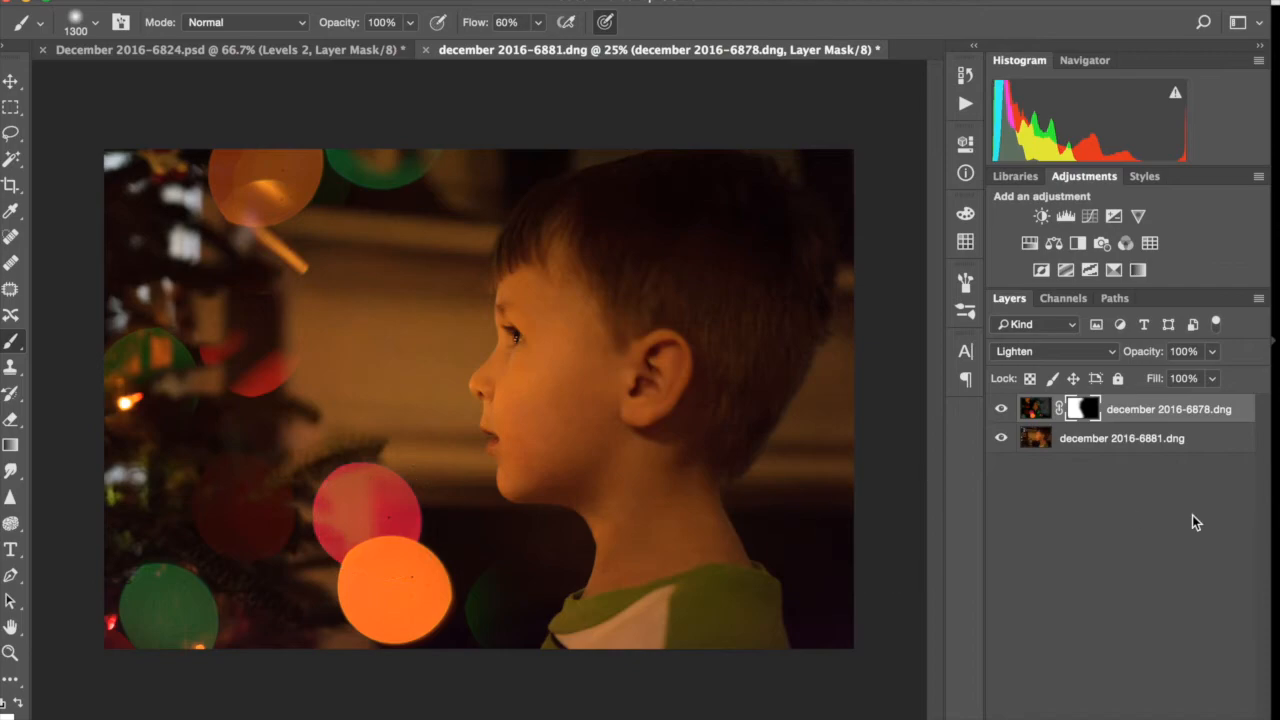
{"action": "left_click", "coordinate": [1001, 411]}
{"action": "left_click", "coordinate": [1001, 411]}
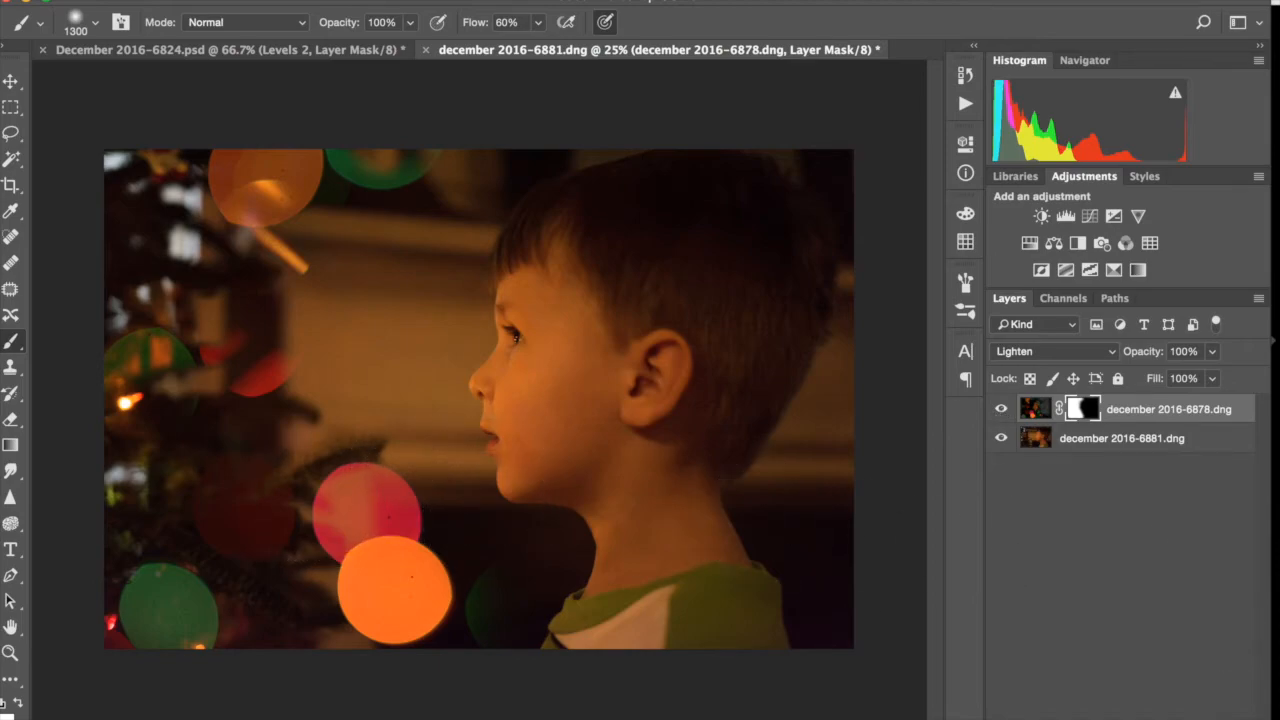
On a new layer, clone the pink and orange bokeh circles into the photo's upper-left corner using a 1600-pixel Clone Stamp at 80% flow
{"action": "key", "text": "alt+shift+super+n"}
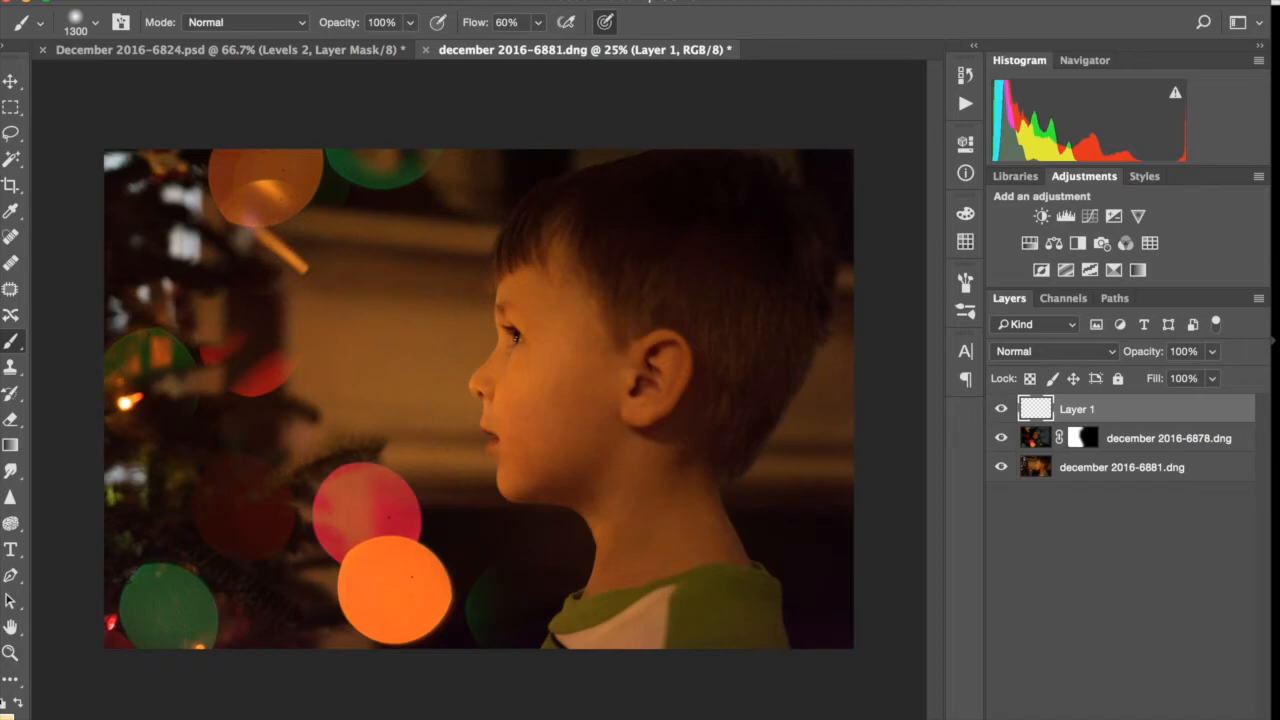
{"action": "key", "text": "bracketright"}
{"action": "key", "text": "s"}
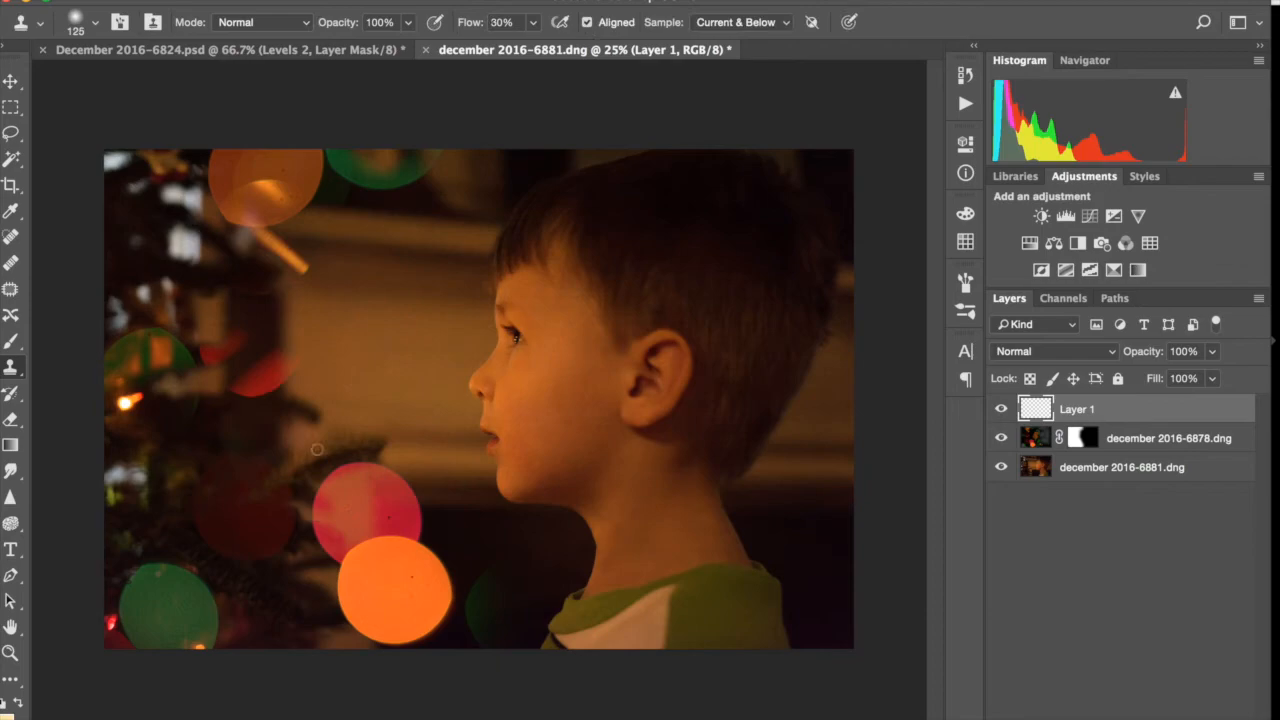
{"action": "key", "text": "bracketright"}
{"action": "key", "text": "bracketright"}
{"action": "key", "text": "bracketright"}
{"action": "key", "text": "bracketright"}
{"action": "key", "text": "bracketright"}
{"action": "key", "text": "bracketright"}
{"action": "key", "text": "bracketright"}
{"action": "key", "text": "bracketright"}
{"action": "key", "text": "bracketright"}
{"action": "key", "text": "bracketright"}
{"action": "key", "text": "bracketright"}
{"action": "key", "text": "bracketright"}
{"action": "key", "text": "bracketright"}
{"action": "key", "text": "bracketright"}
{"action": "key", "text": "bracketright"}
{"action": "key", "text": "bracketright"}
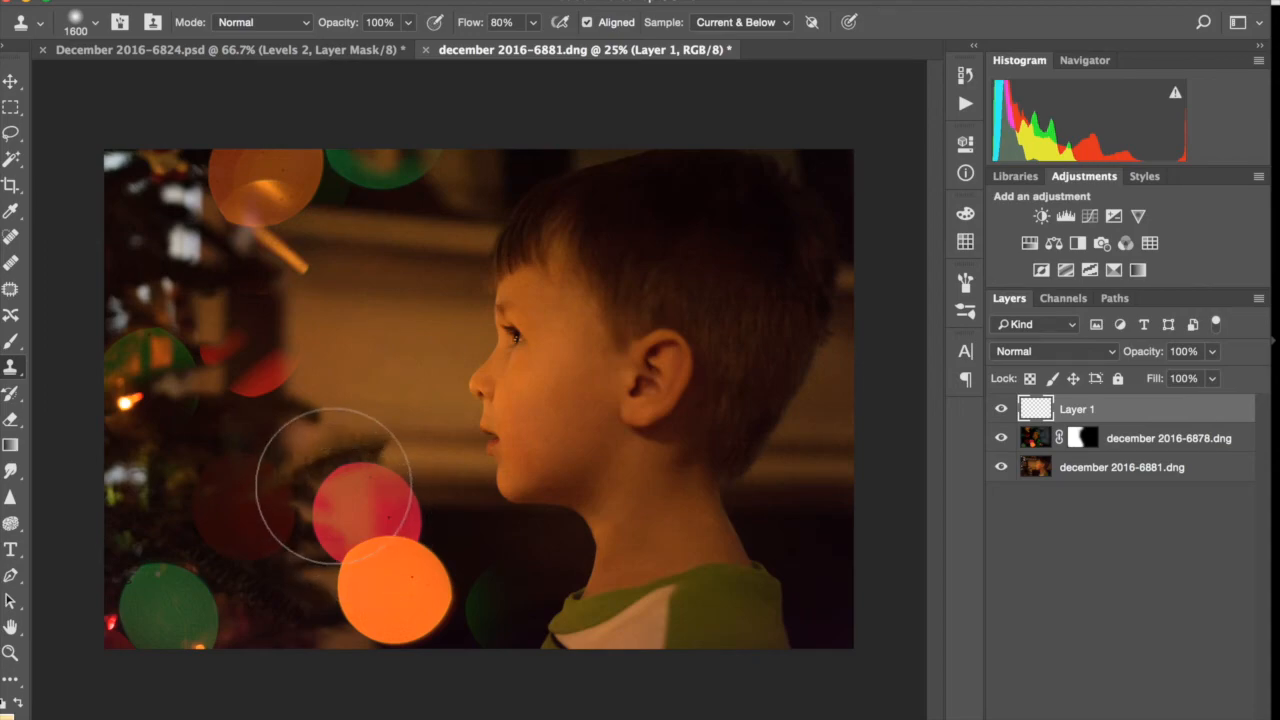
{"action": "left_click", "coordinate": [335, 487], "text": "alt"}
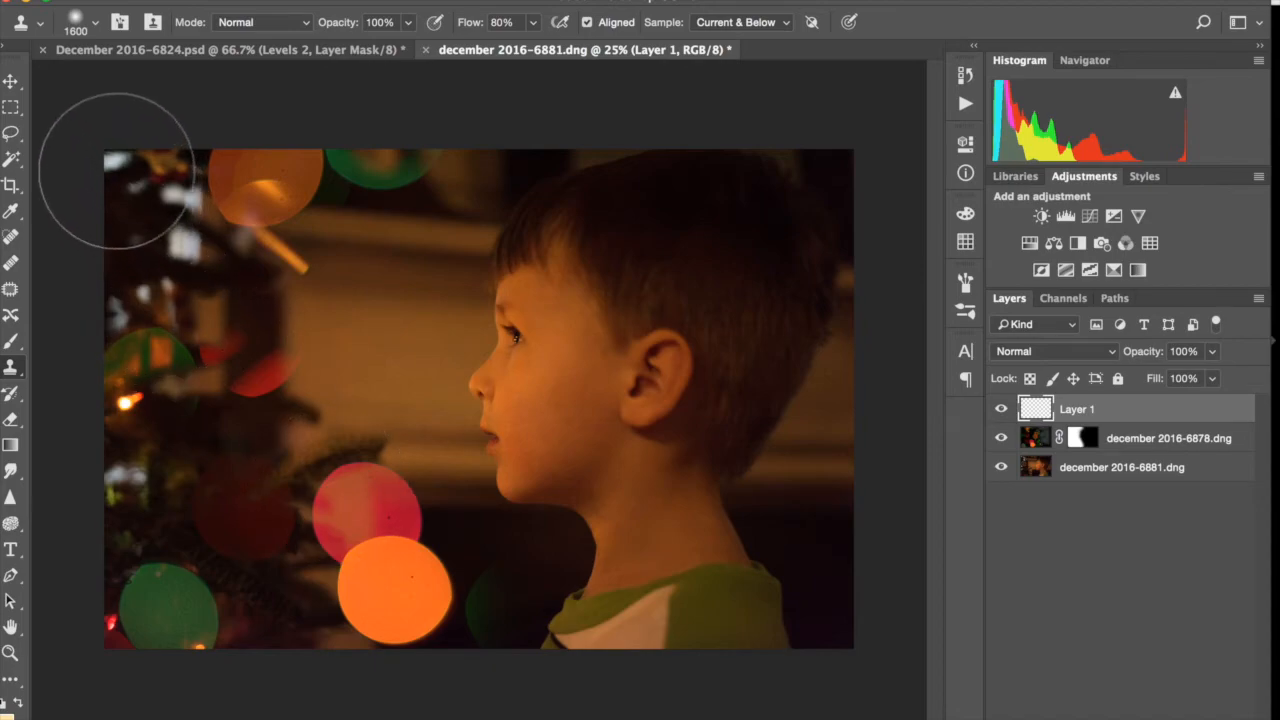
{"action": "mouse_move", "coordinate": [110, 165]}
{"action": "left_mouse_down"}
{"action": "mouse_move", "coordinate": [215, 335]}
{"action": "mouse_move", "coordinate": [214, 318]}
{"action": "left_mouse_up"}
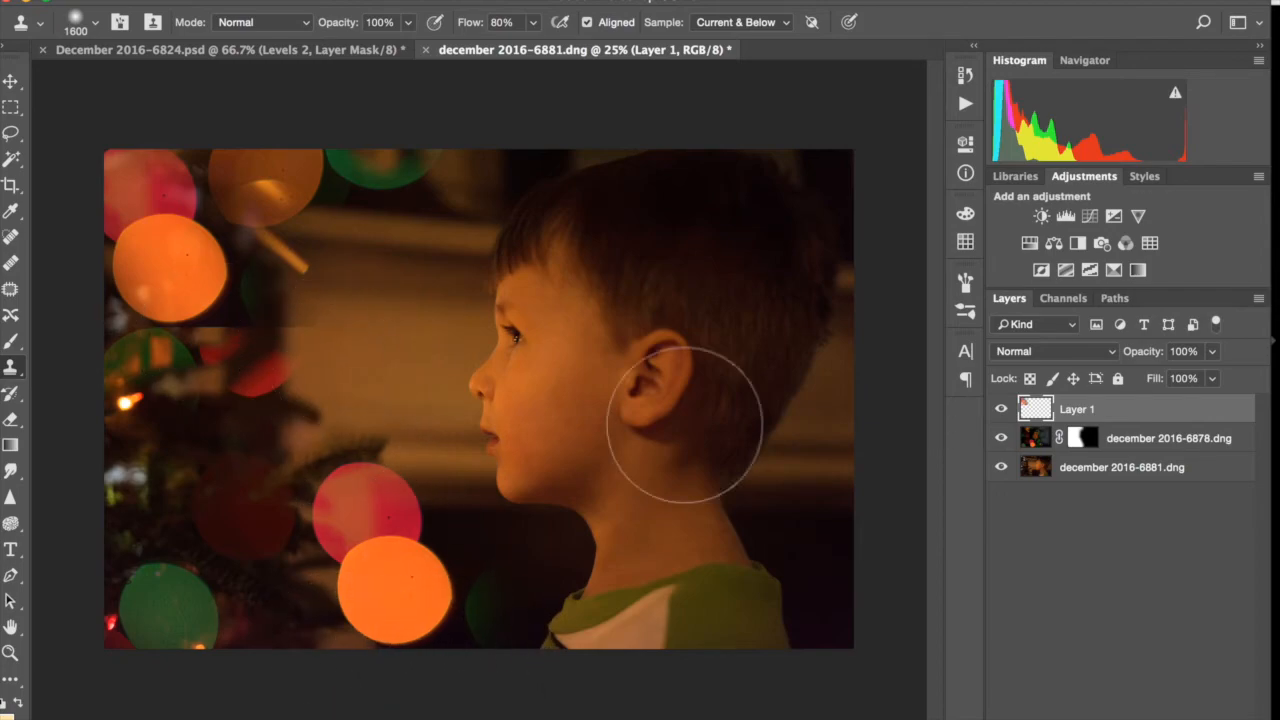
Add a black mask to the cloned-bokeh layer and paint the pink and orange circles back in with a 1500-pixel brush at 60% flow
{"action": "left_click", "coordinate": [1097, 717], "text": "alt"}
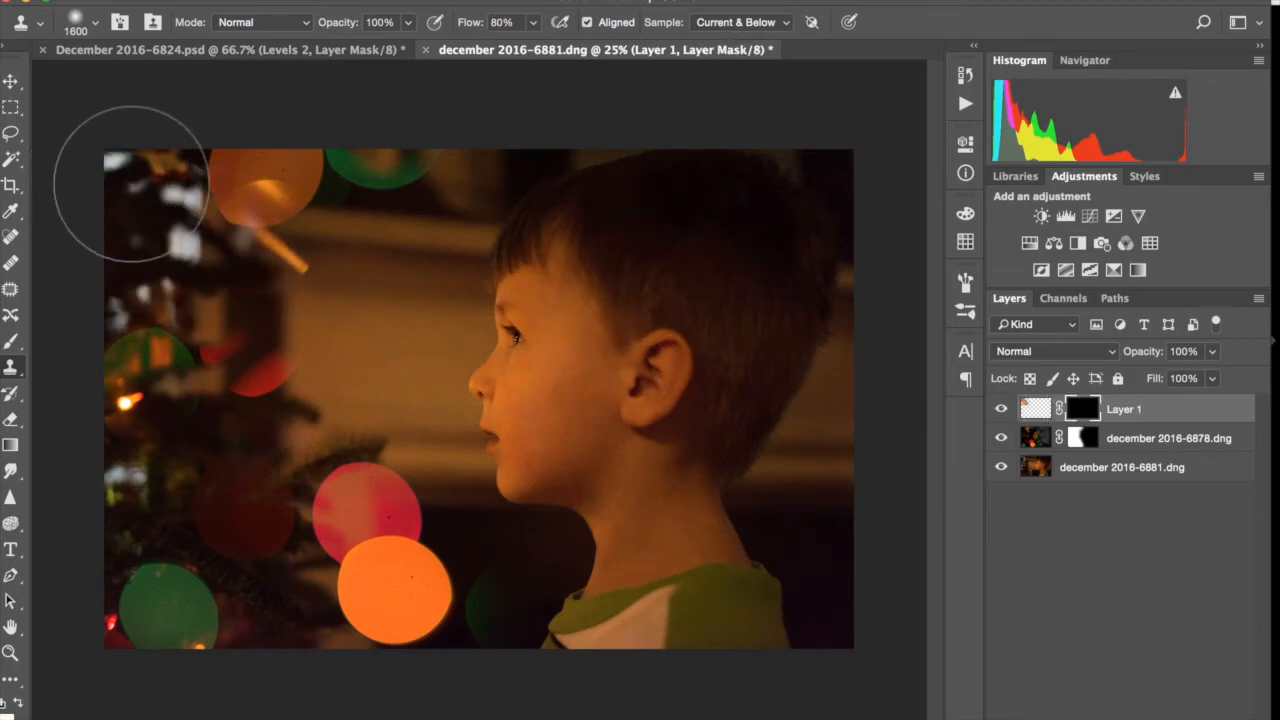
{"action": "key", "text": "b"}
{"action": "mouse_move", "coordinate": [131, 183]}
{"action": "left_mouse_down"}
{"action": "mouse_move", "coordinate": [143, 143]}
{"action": "mouse_move", "coordinate": [149, 200]}
{"action": "mouse_move", "coordinate": [132, 225]}
{"action": "mouse_move", "coordinate": [157, 231]}
{"action": "mouse_move", "coordinate": [223, 206]}
{"action": "mouse_move", "coordinate": [198, 198]}
{"action": "left_mouse_up"}
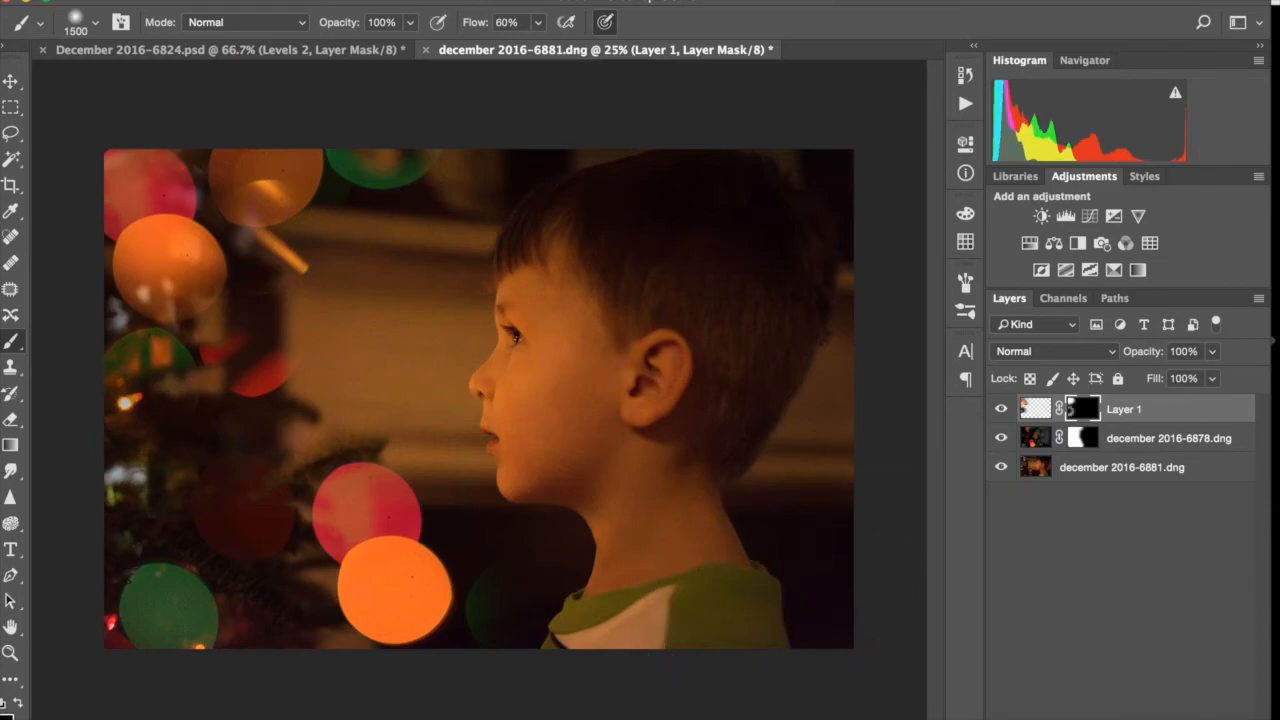
On a new layer, clone dark tree areas over the bright spots along the photo's left edge with a 700-pixel Clone Stamp at 80% flow
{"action": "key", "text": "ctrl+shift+alt+n"}
{"action": "key", "text": "s"}
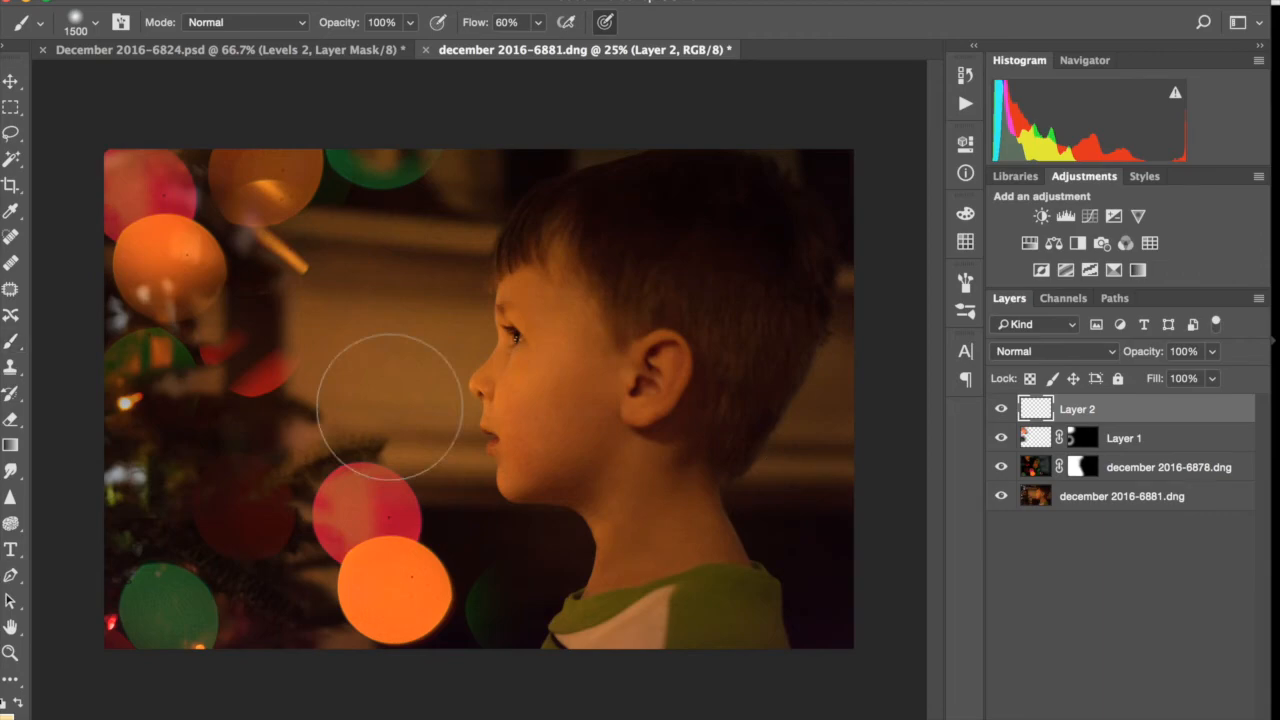
{"action": "key", "text": "bracketleft"}
{"action": "key", "text": "bracketleft"}
{"action": "key", "text": "bracketleft"}
{"action": "key", "text": "bracketleft"}
{"action": "key", "text": "bracketleft"}
{"action": "key", "text": "bracketleft"}
{"action": "key", "text": "bracketleft"}
{"action": "key", "text": "bracketleft"}
{"action": "key", "text": "bracketleft"}
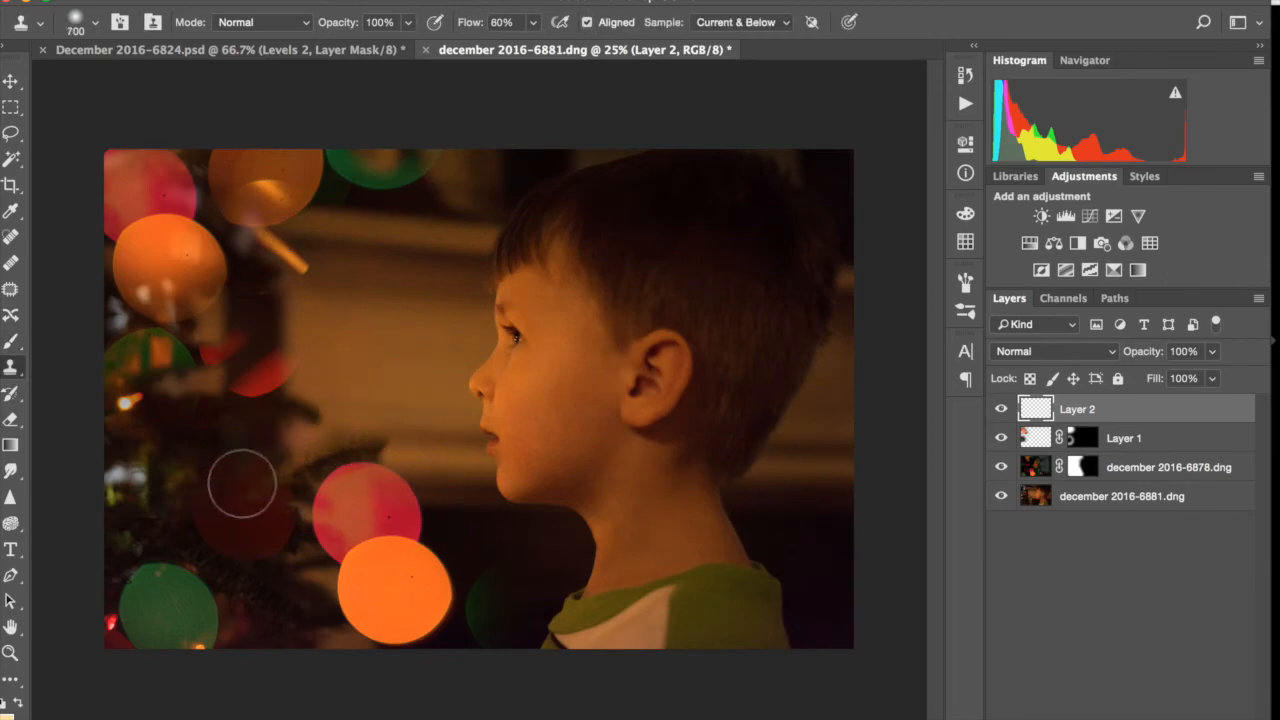
{"action": "left_click", "coordinate": [242, 483], "text": "alt"}
{"action": "left_click", "coordinate": [120, 486]}
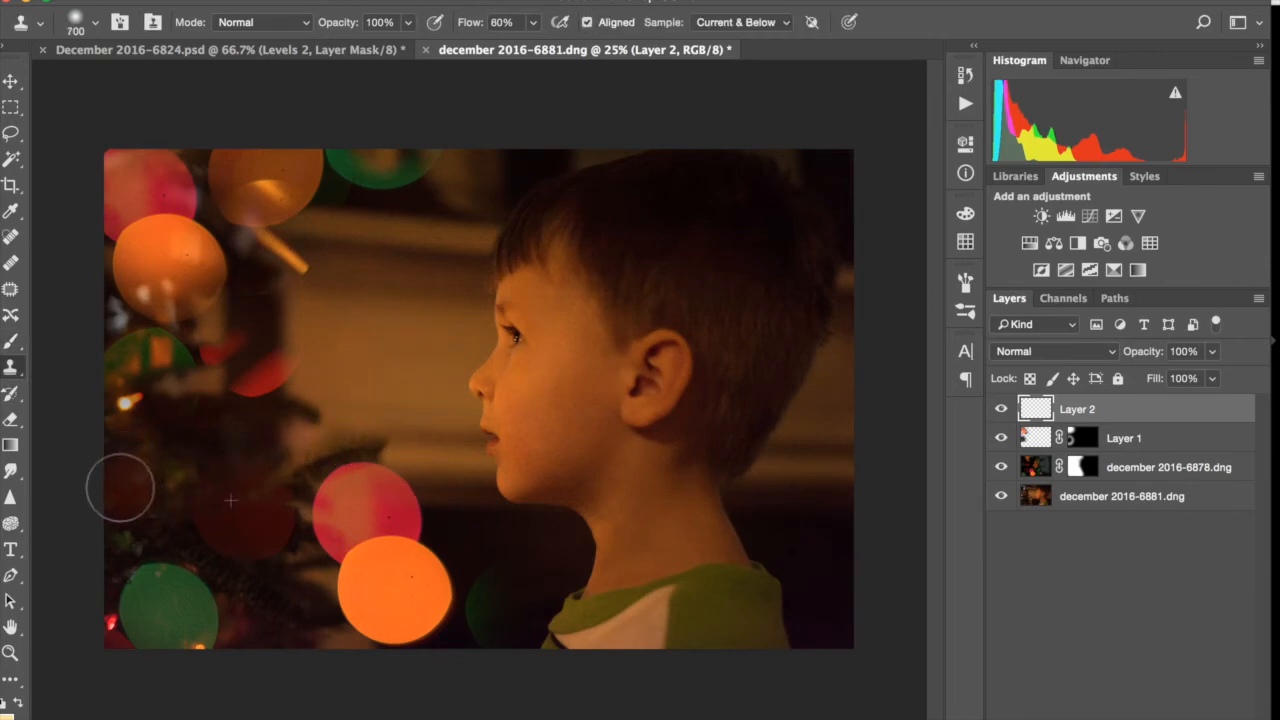
{"action": "left_click", "coordinate": [103, 316]}
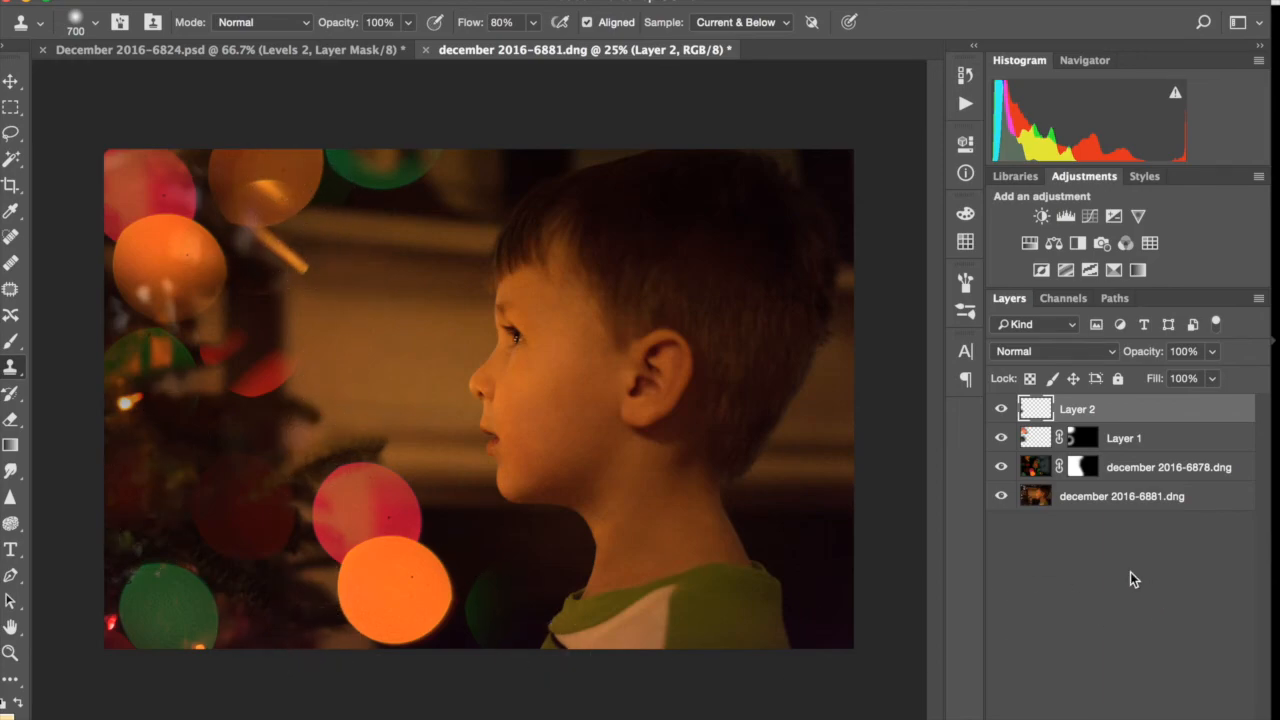
Compare the composite with the original portrait by repeatedly toggling the visibility of the layers above december 2016-6881.dng
{"action": "left_click", "coordinate": [1002, 496], "text": "alt"}
{"action": "left_click", "coordinate": [1002, 496], "text": "alt"}
{"action": "left_click", "coordinate": [1002, 496], "text": "alt"}
{"action": "left_click", "coordinate": [1002, 496], "text": "alt"}
{"action": "left_click", "coordinate": [1002, 496], "text": "alt"}
{"action": "left_click", "coordinate": [1002, 496], "text": "alt"}
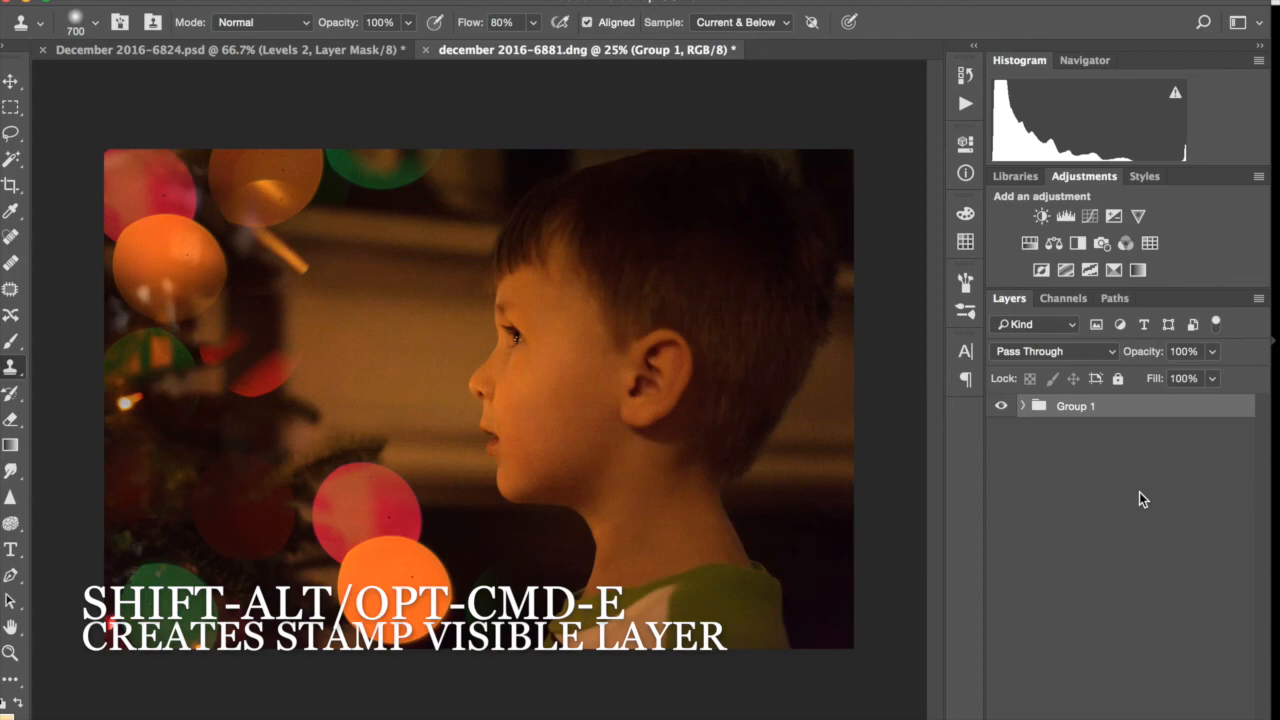
Stamp all visible content onto a new layer above Group 1, hide the group, and convert the stamped layer into the Background
{"action": "key", "text": "shift+alt+super+e"}
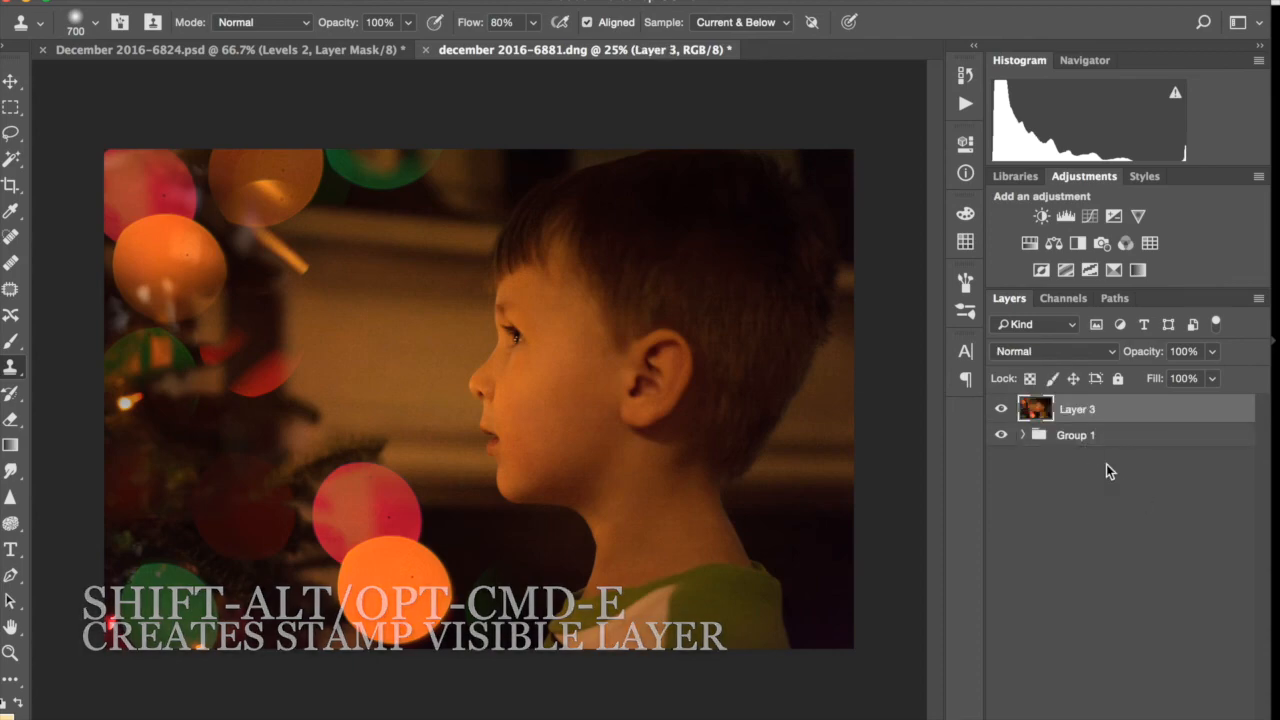
{"action": "left_click", "coordinate": [1001, 435]}
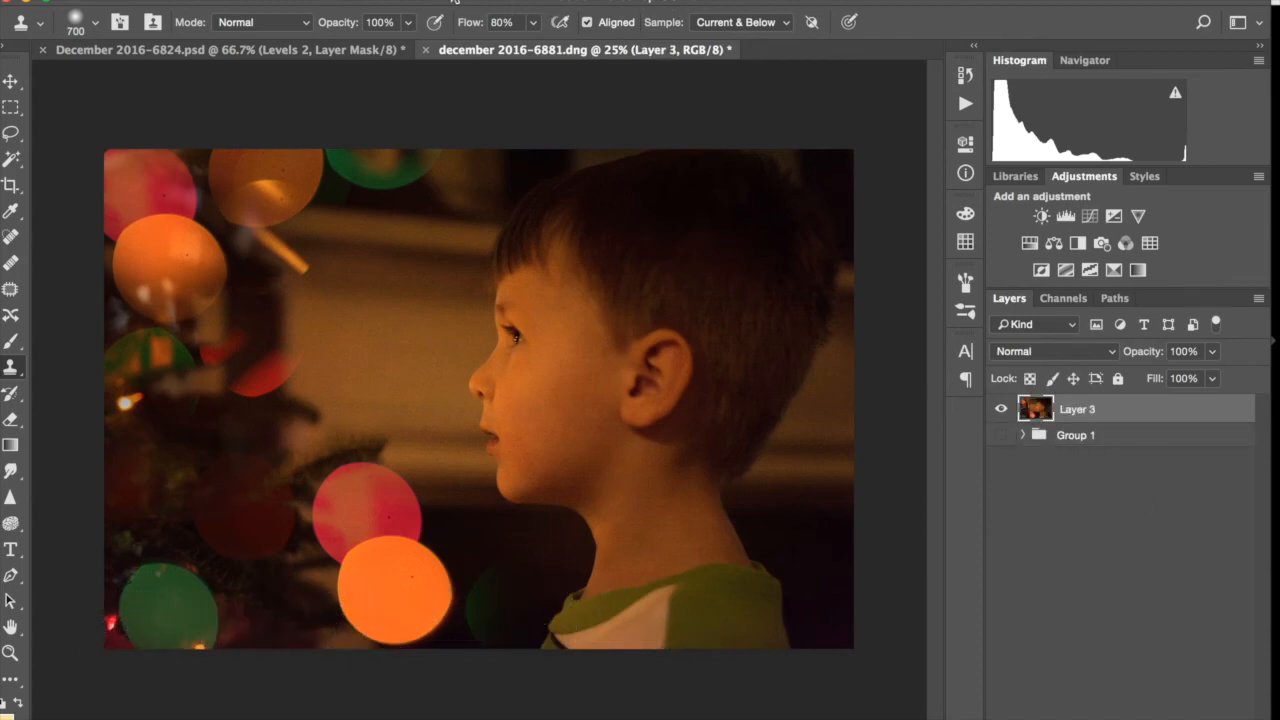
{"action": "left_click", "coordinate": [328, 0]}
{"action": "mouse_move", "coordinate": [361, 1]}
{"action": "left_click", "coordinate": [646, 19]}
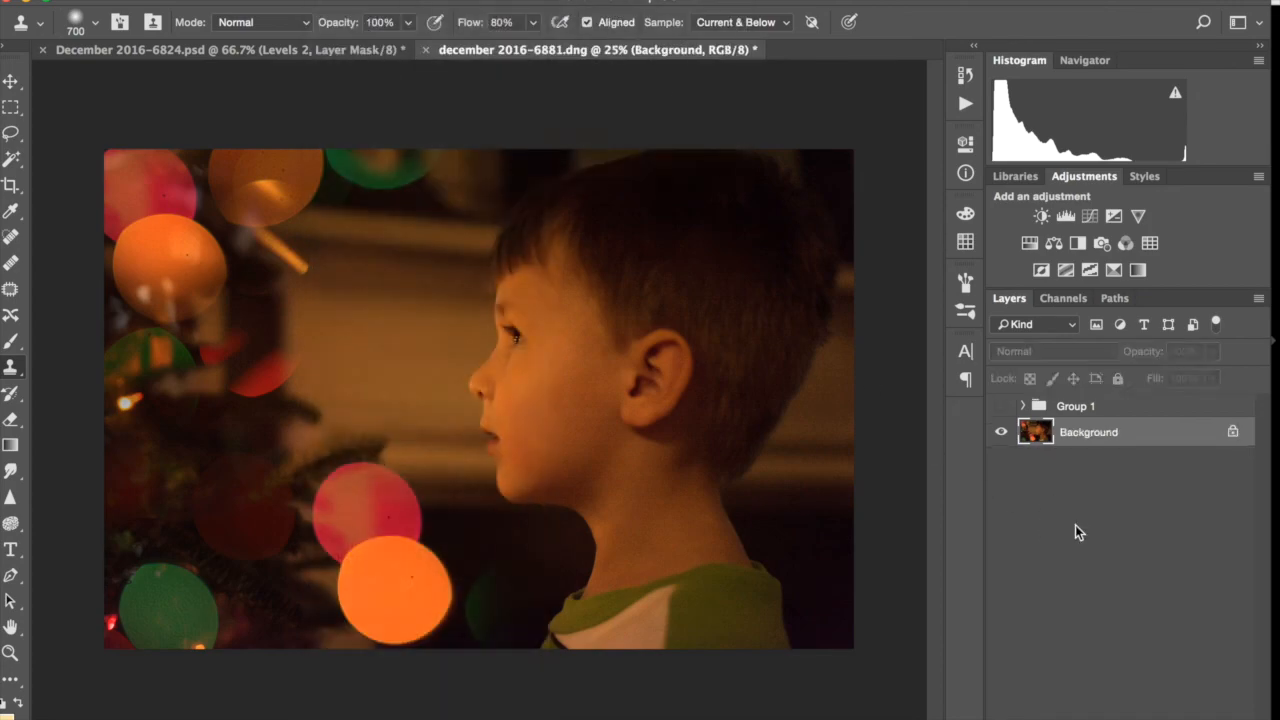